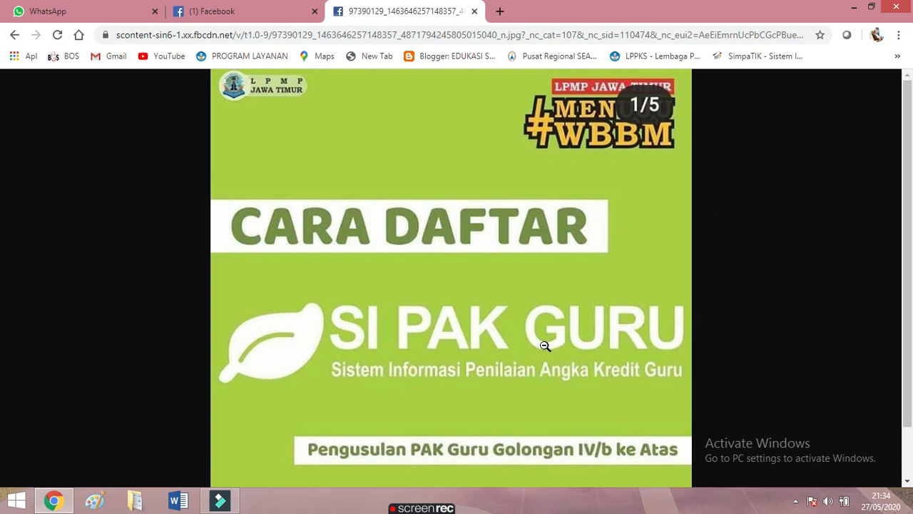
Search Documents for 'USUL' and open the 01 Lampiran 1 DUPAK workbook in the USULAN folder
{"action": "mouse_move", "coordinate": [393, 497]}
{"action": "left_click", "coordinate": [137, 503]}
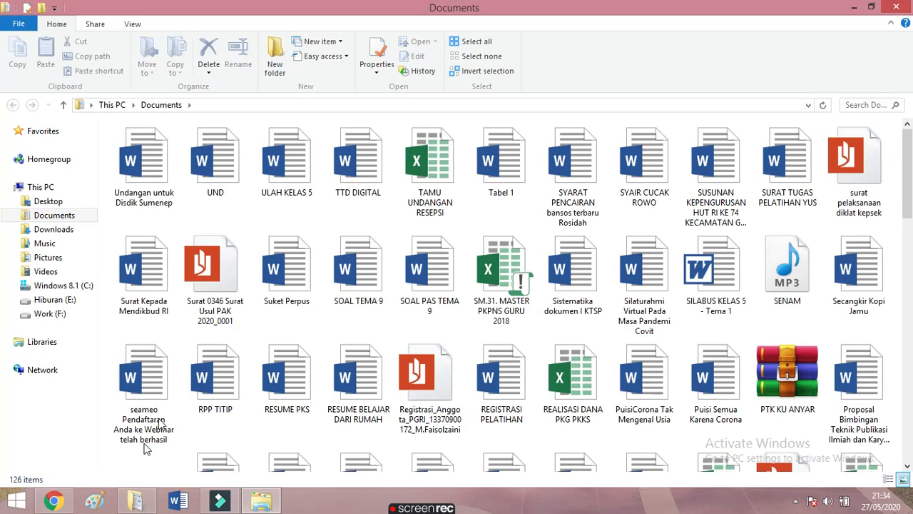
{"action": "left_click", "coordinate": [53, 215]}
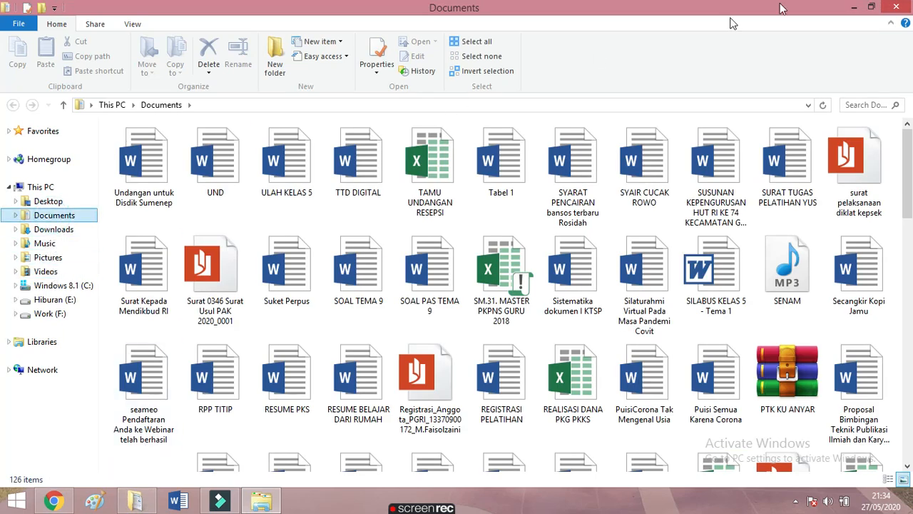
{"action": "left_click", "coordinate": [876, 105]}
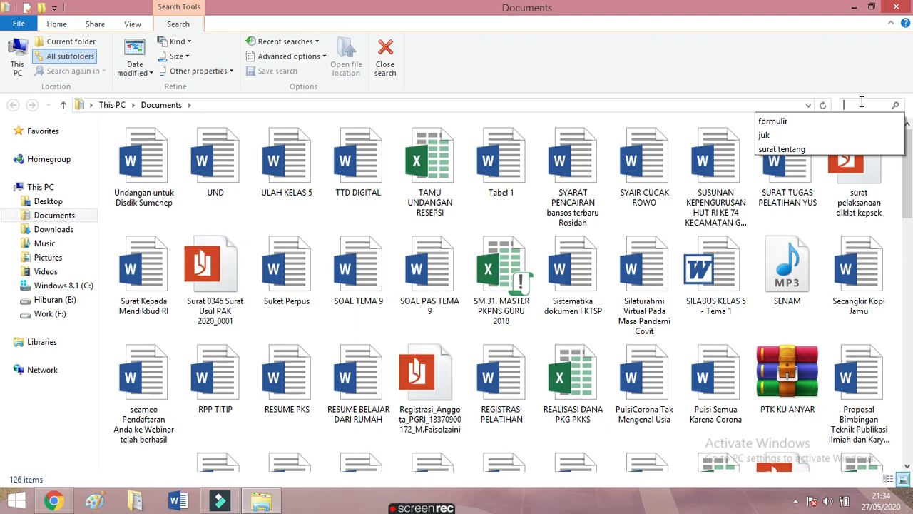
{"action": "type", "text": "USUL"}
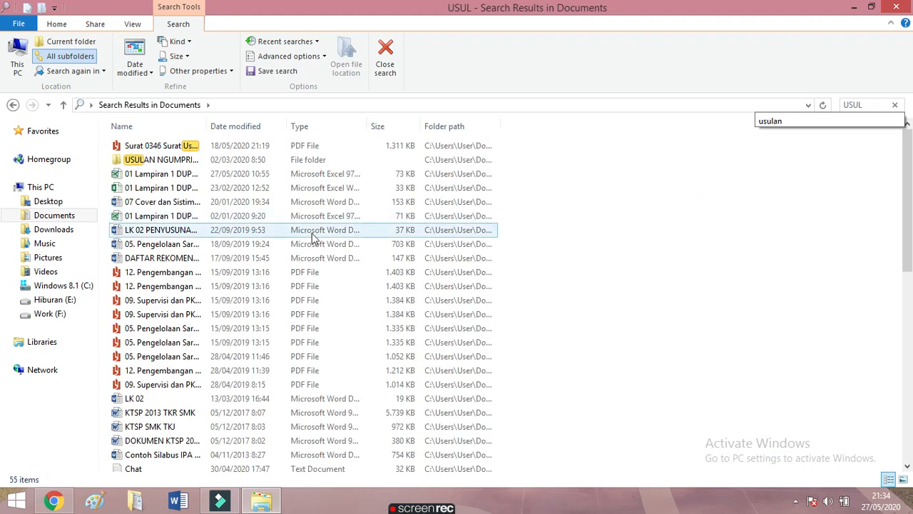
{"action": "left_click", "coordinate": [161, 163]}
{"action": "double_click", "coordinate": [161, 165]}
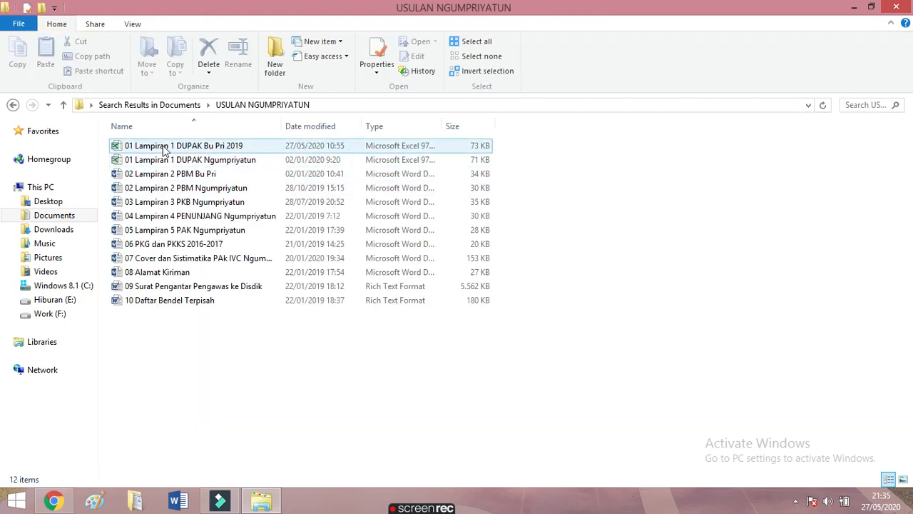
{"action": "double_click", "coordinate": [161, 165]}
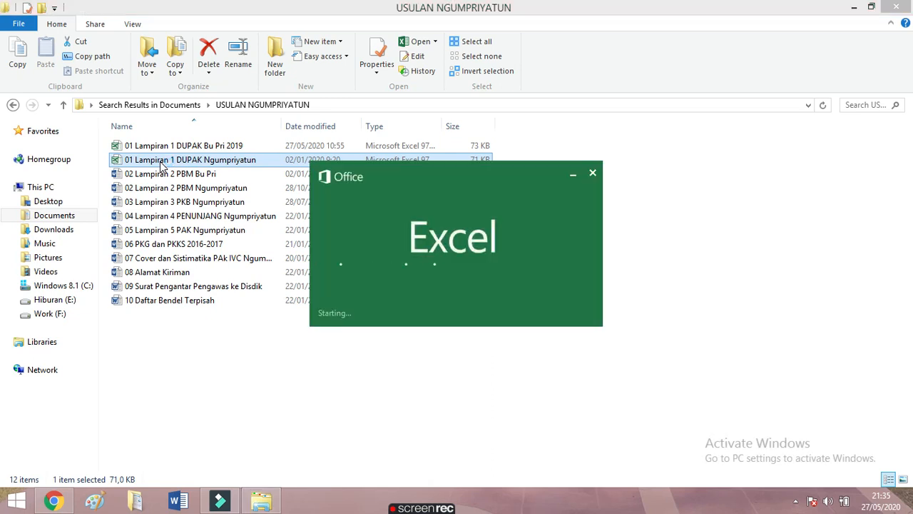
Review the teacher's biodata on the DATA INDIVIDU sheet, then return to the Chrome guide
{"action": "scroll", "coordinate": [464, 237], "scroll_direction": "up", "scroll_amount": 20}
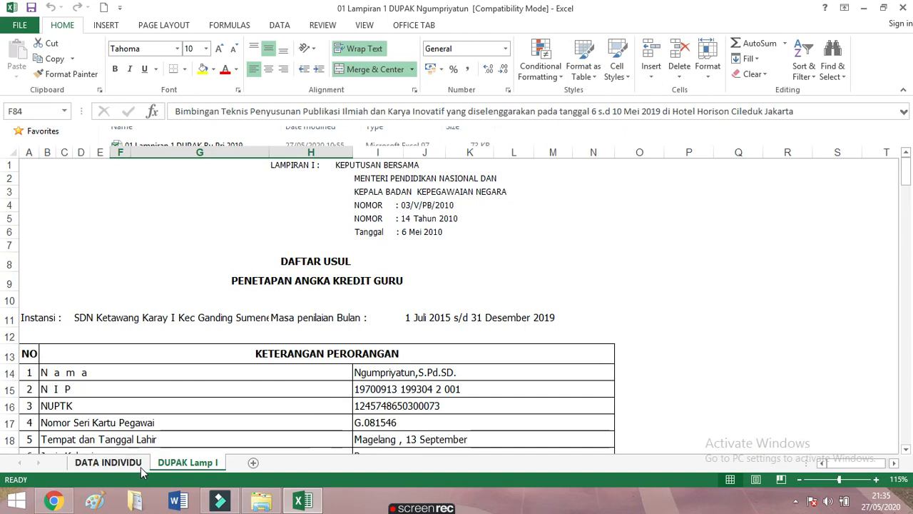
{"action": "left_click", "coordinate": [108, 462]}
{"action": "scroll", "coordinate": [201, 390], "scroll_direction": "up", "scroll_amount": 1}
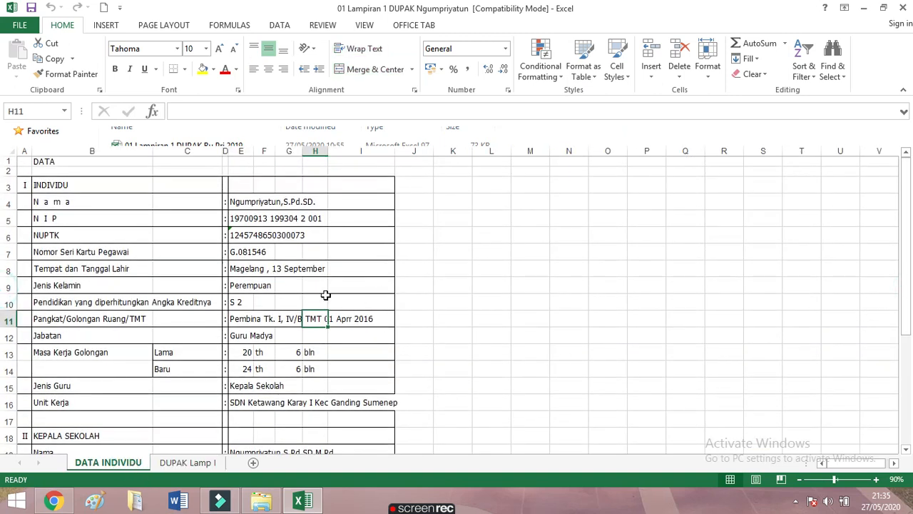
{"action": "scroll", "coordinate": [235, 317], "scroll_direction": "down", "scroll_amount": 3}
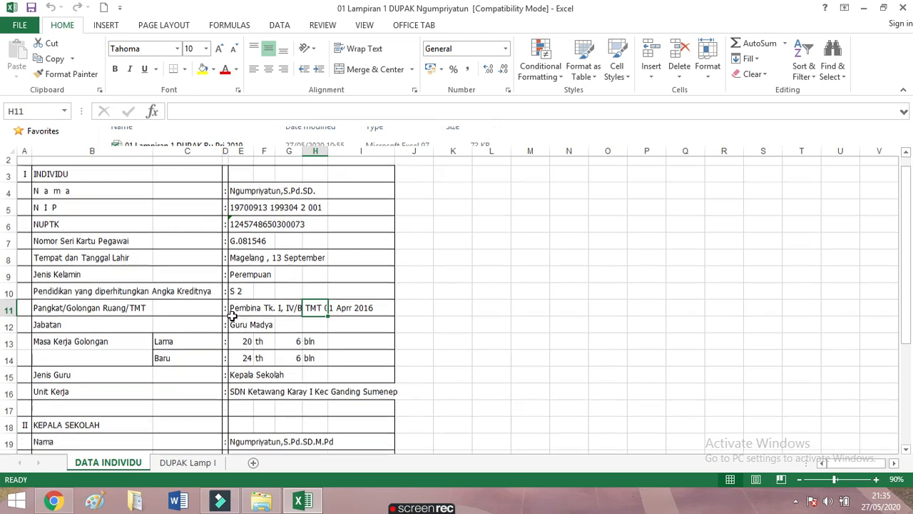
{"action": "scroll", "coordinate": [235, 317], "scroll_direction": "up", "scroll_amount": 3}
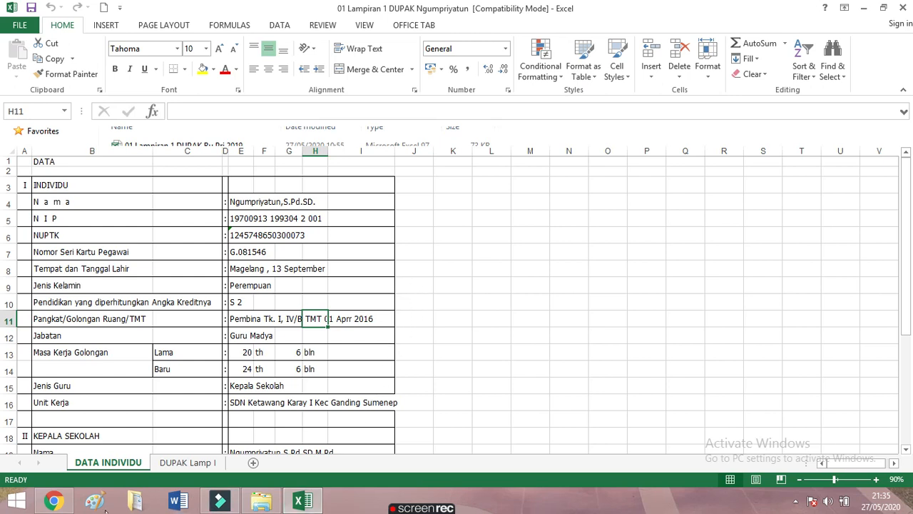
{"action": "left_click", "coordinate": [62, 504]}
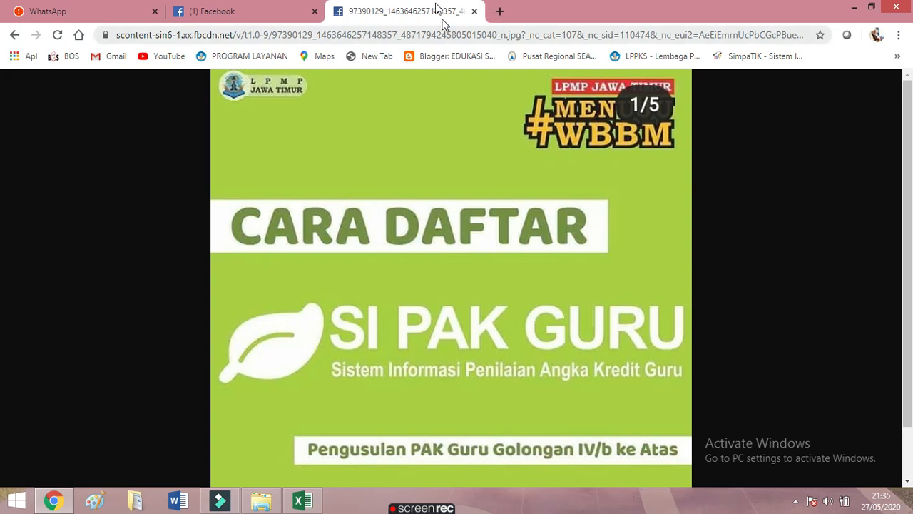
Load lpmp-jatim.net/pakguru in a new Chrome tab
{"action": "left_click", "coordinate": [499, 12]}
{"action": "left_click", "coordinate": [445, 38]}
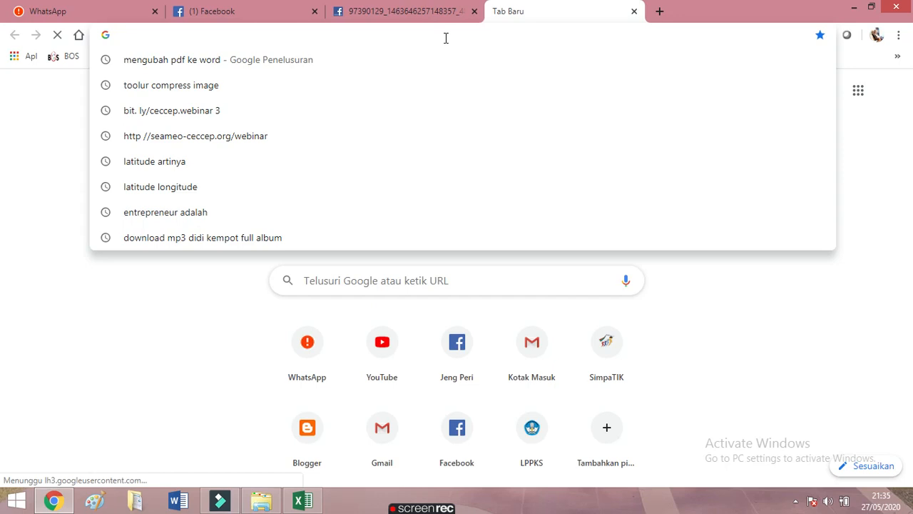
{"action": "type", "text": "HTT"}
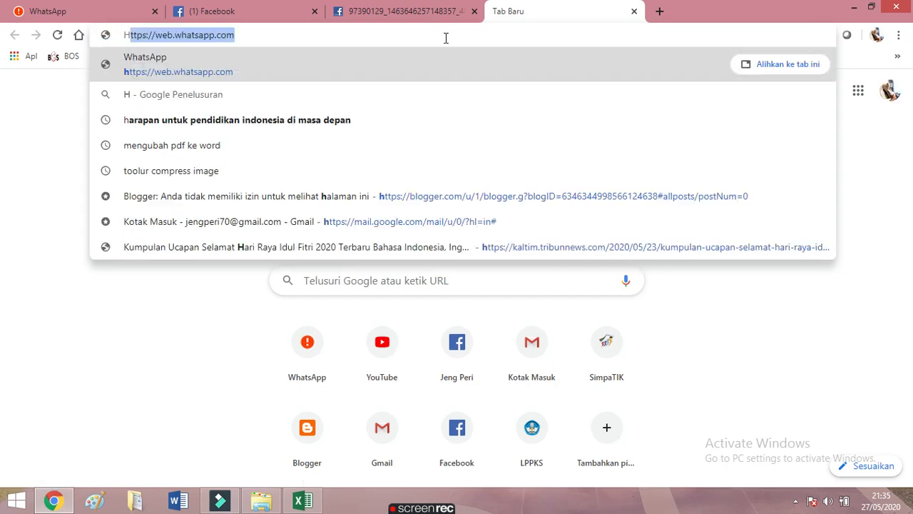
{"action": "type", "text": "PS"}
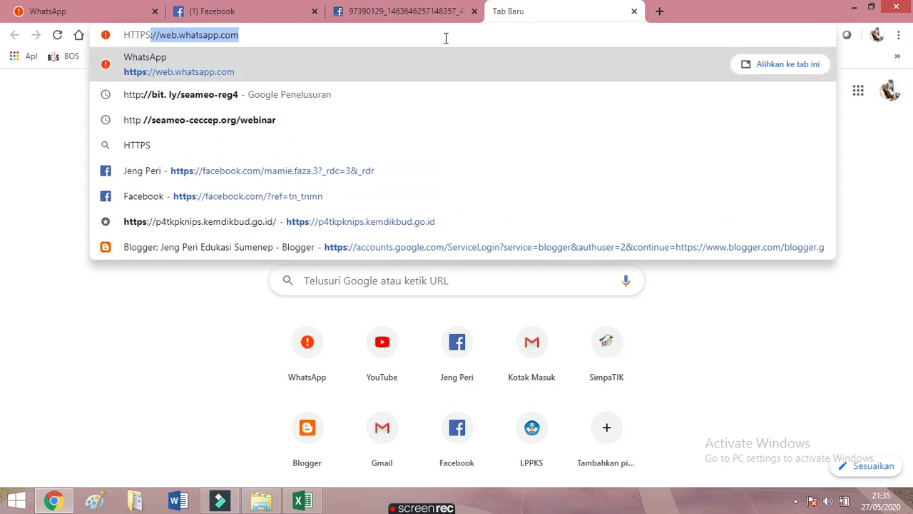
{"action": "type", "text": "://"}
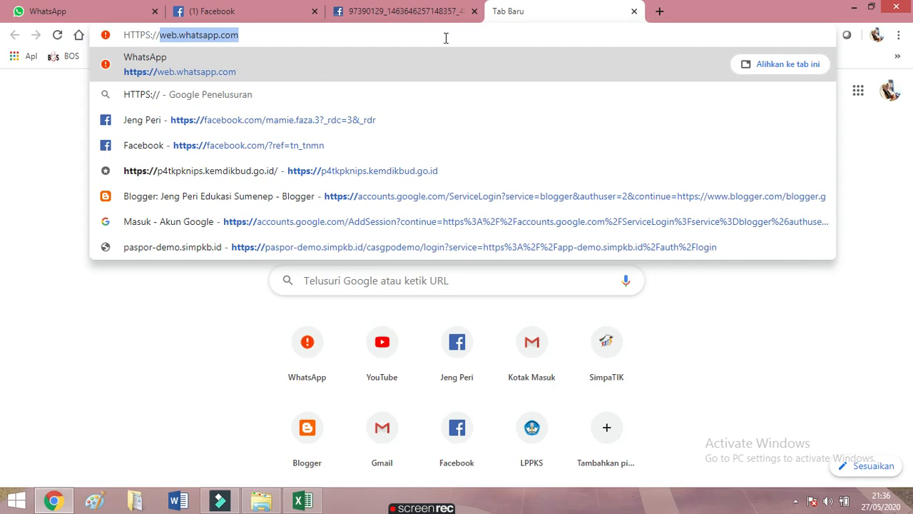
{"action": "type", "text": "LPMP"}
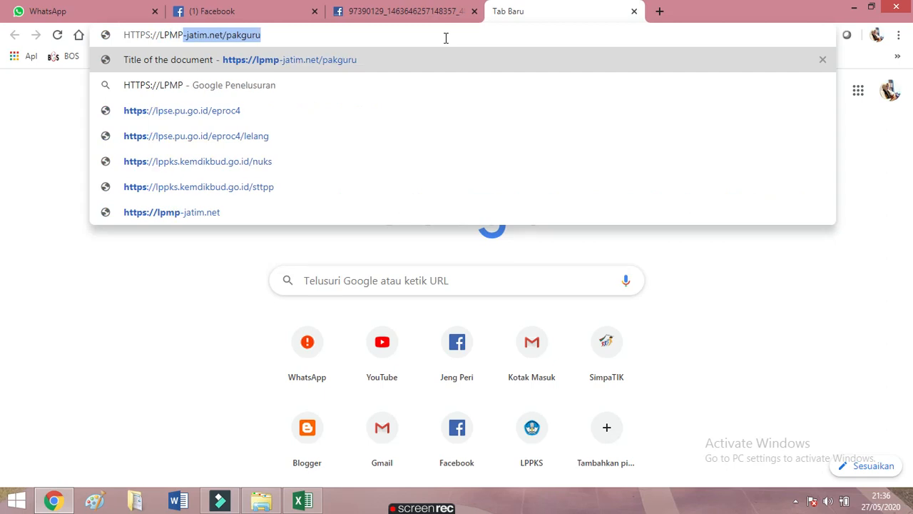
{"action": "type", "text": "-J"}
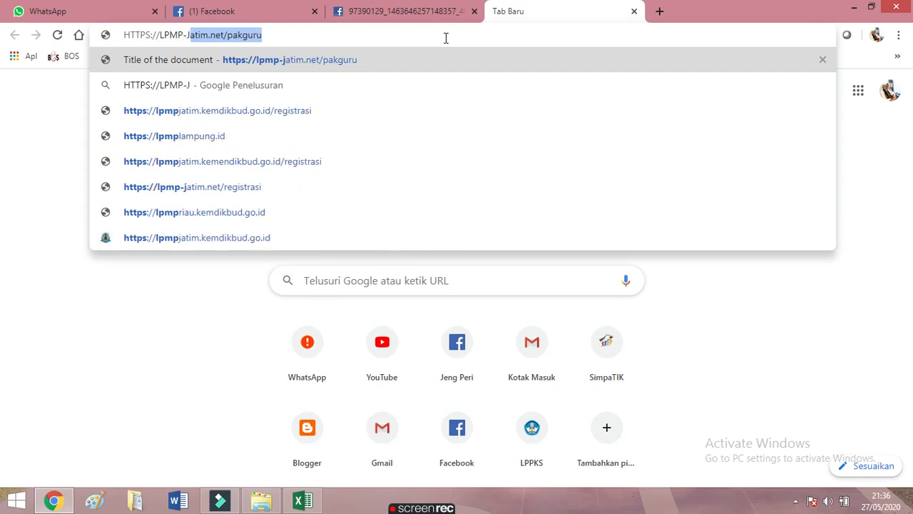
{"action": "type", "text": "ATIM"}
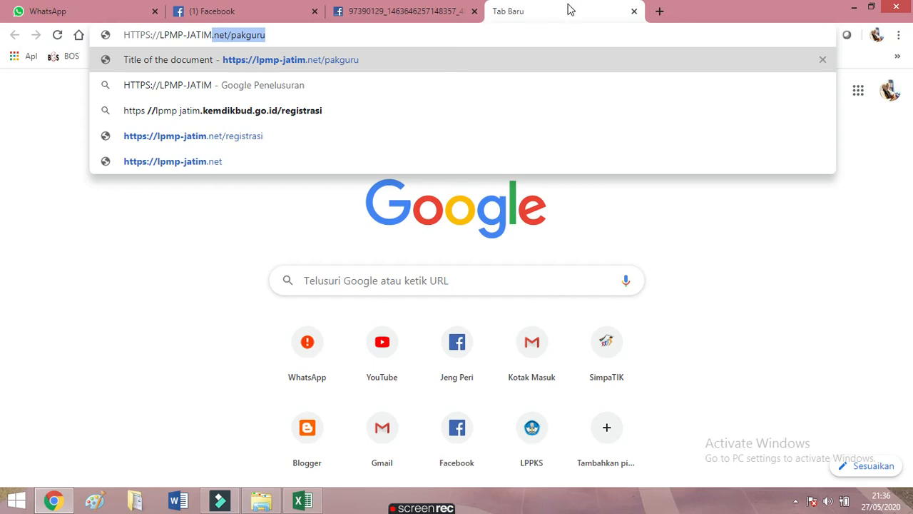
{"action": "left_click", "coordinate": [351, 32]}
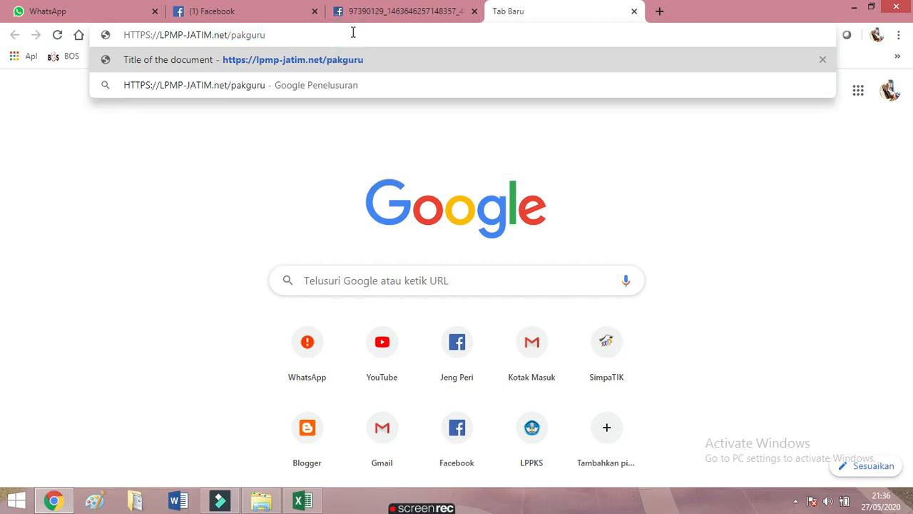
{"action": "key", "text": "Return"}
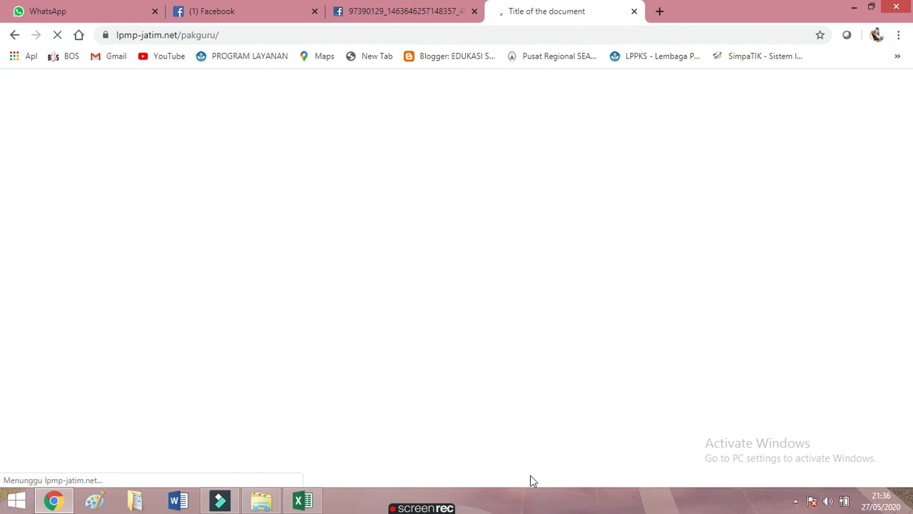
Close the Facebook image and WhatsApp tabs while the SI PAK GURU page loads
{"action": "mouse_move", "coordinate": [261, 501]}
{"action": "left_click", "coordinate": [474, 11]}
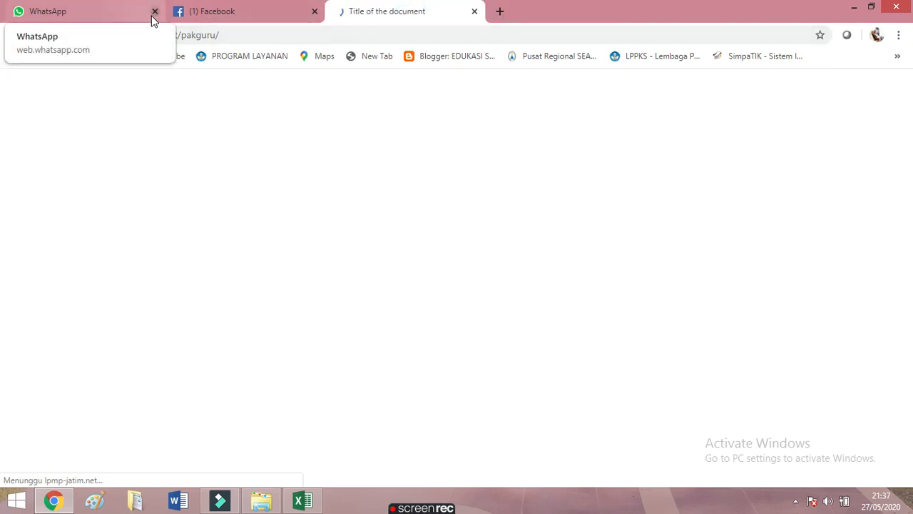
{"action": "left_click", "coordinate": [152, 16]}
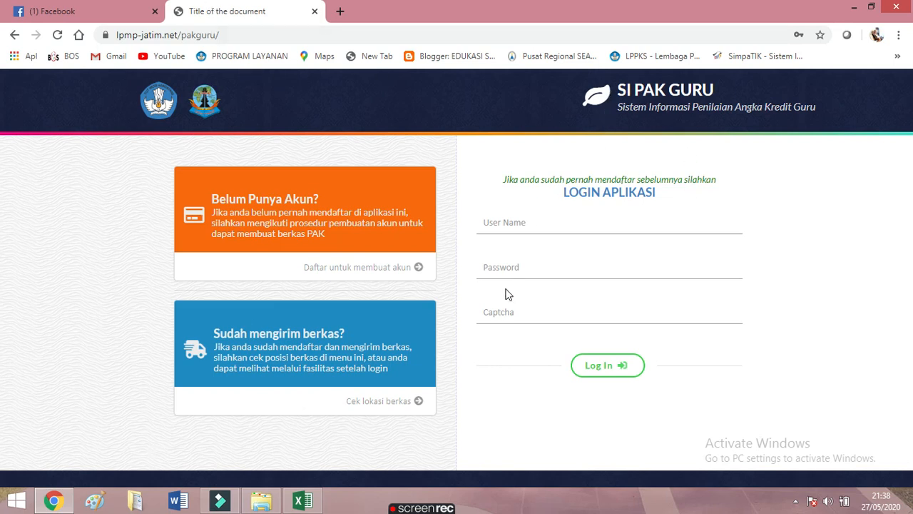
{"action": "left_click", "coordinate": [286, 225]}
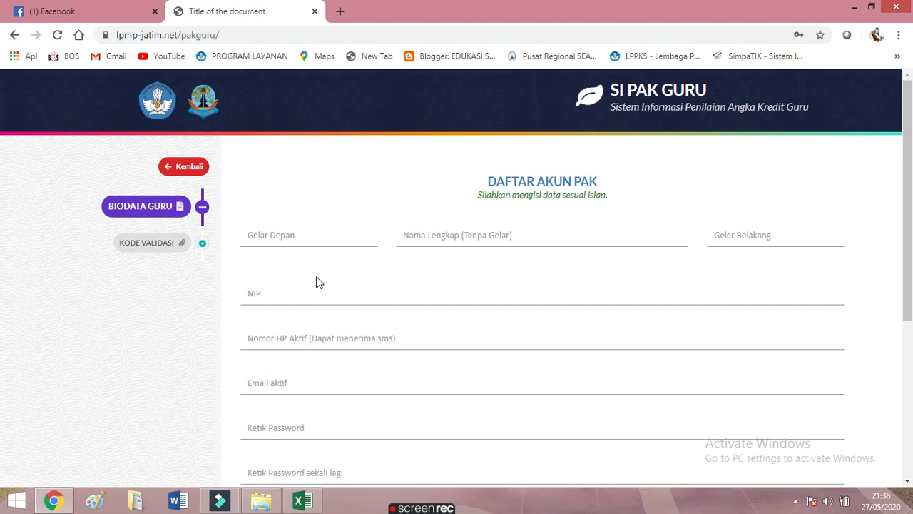
{"action": "left_click", "coordinate": [301, 235]}
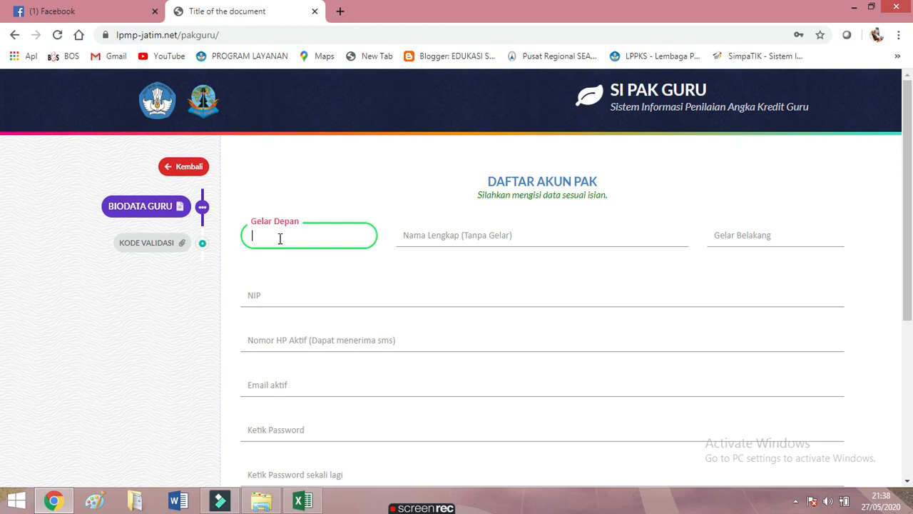
{"action": "left_click", "coordinate": [461, 236]}
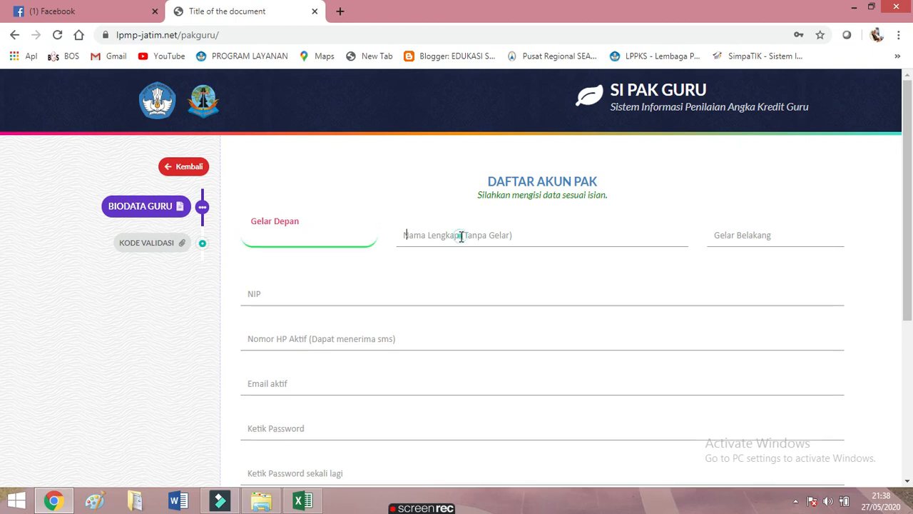
{"action": "left_click", "coordinate": [739, 237]}
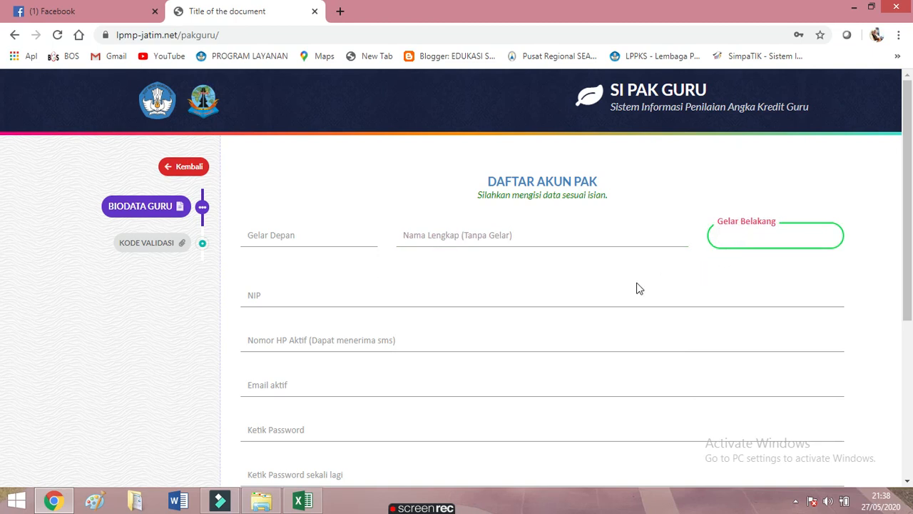
{"action": "left_click", "coordinate": [320, 298]}
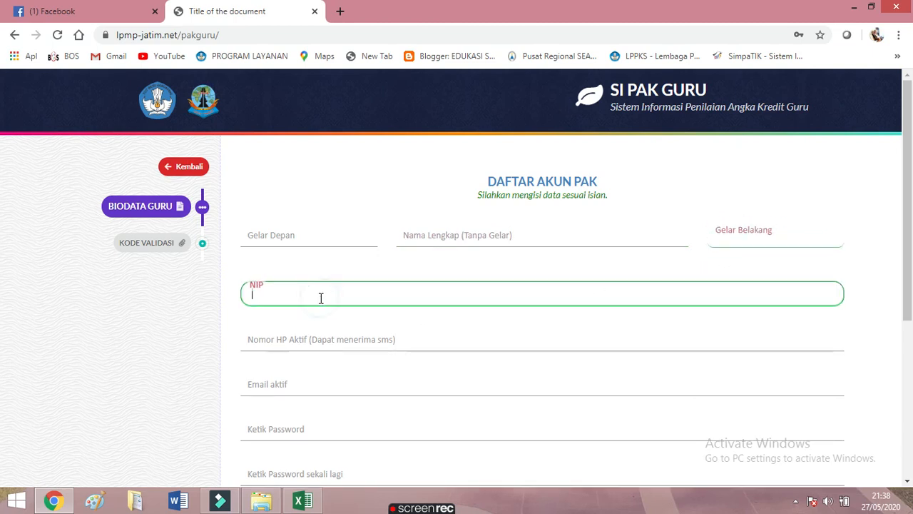
{"action": "scroll", "coordinate": [325, 298], "scroll_direction": "down", "scroll_amount": 1}
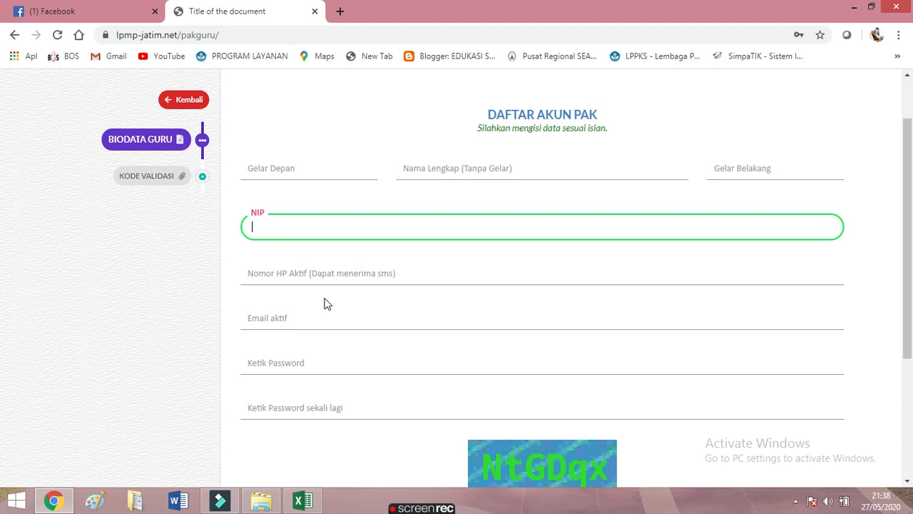
{"action": "scroll", "coordinate": [326, 303], "scroll_direction": "down", "scroll_amount": 1}
{"action": "left_click", "coordinate": [310, 207]}
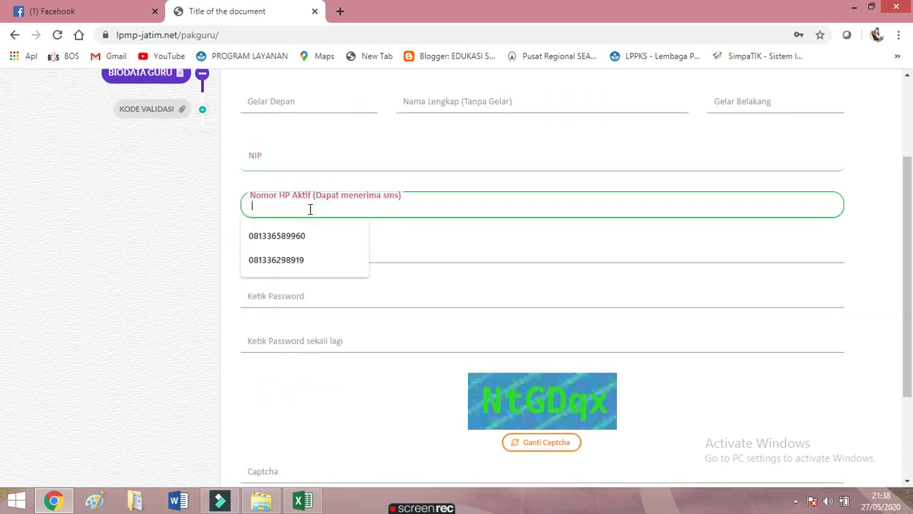
{"action": "left_click", "coordinate": [429, 235]}
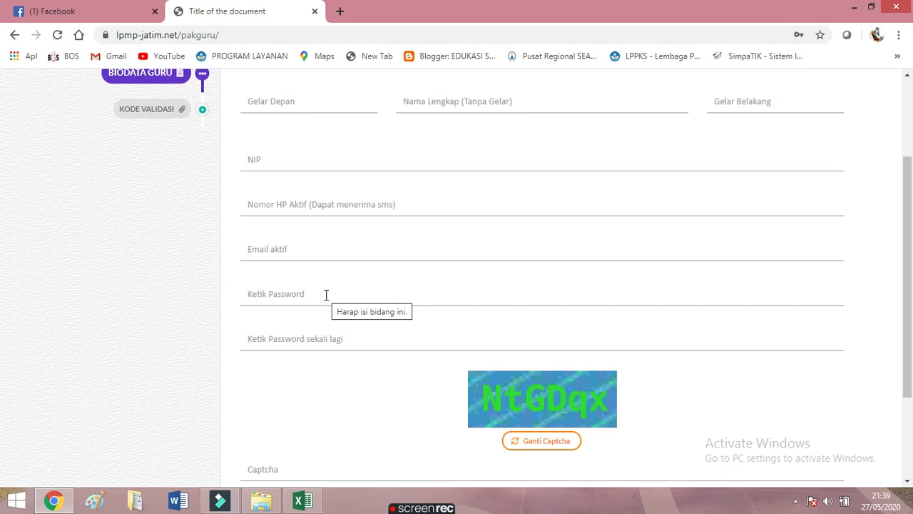
Dismiss the saved-password suggestions on both registration password fields without filling them
{"action": "left_click", "coordinate": [295, 295]}
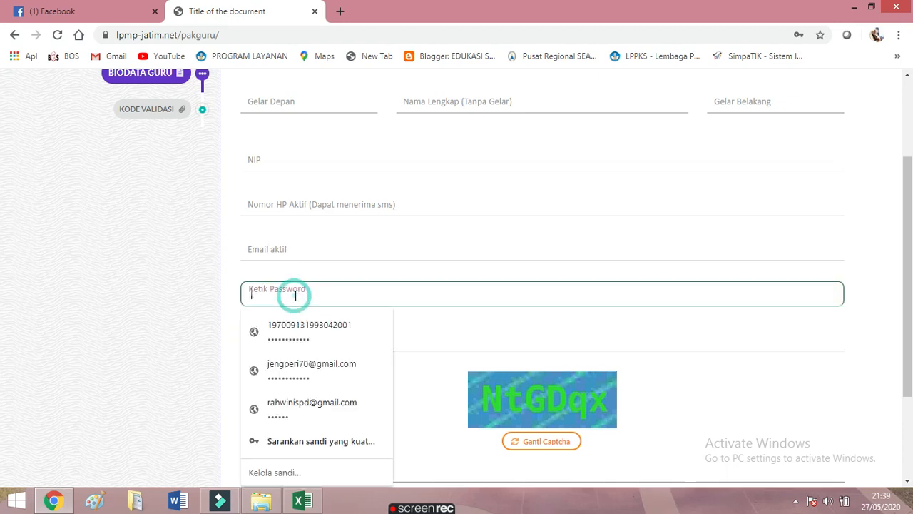
{"action": "left_click", "coordinate": [343, 268]}
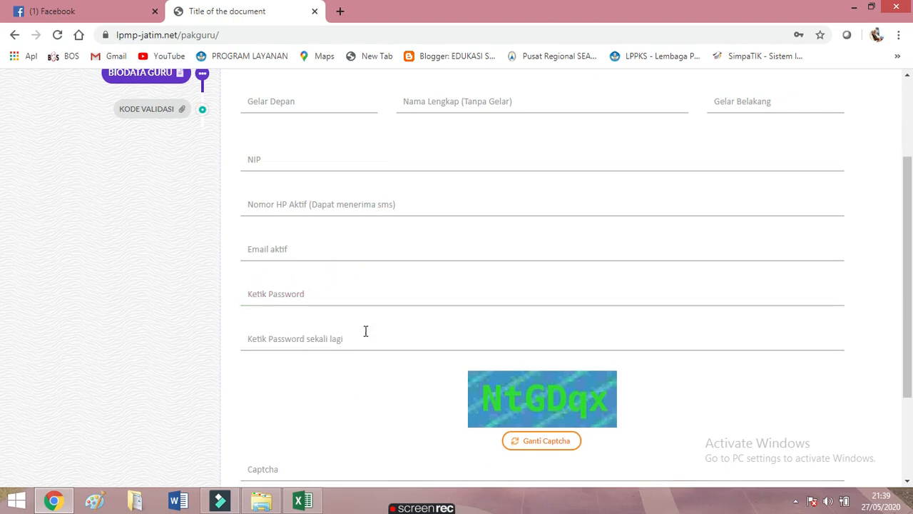
{"action": "left_click", "coordinate": [312, 337]}
{"action": "left_click", "coordinate": [467, 312]}
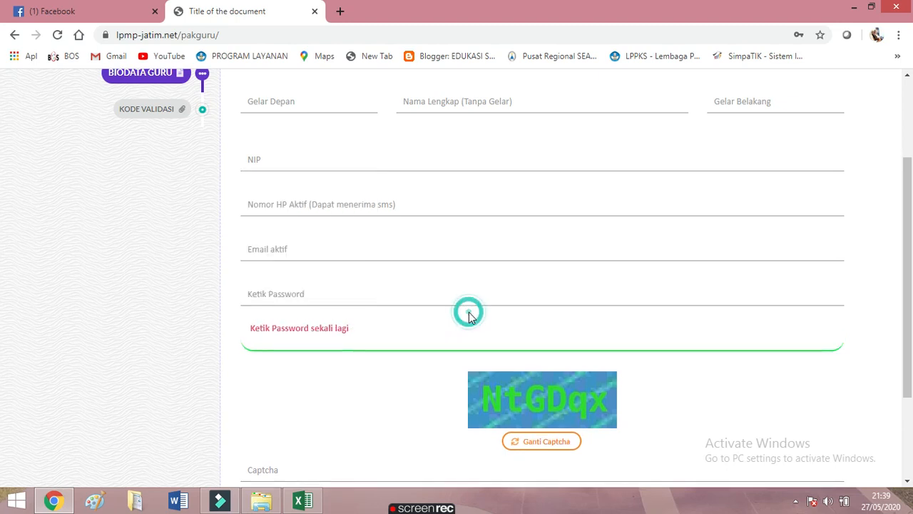
Scroll through the empty registration form and go back to the login page with Kembali
{"action": "scroll", "coordinate": [470, 335], "scroll_direction": "down", "scroll_amount": 2}
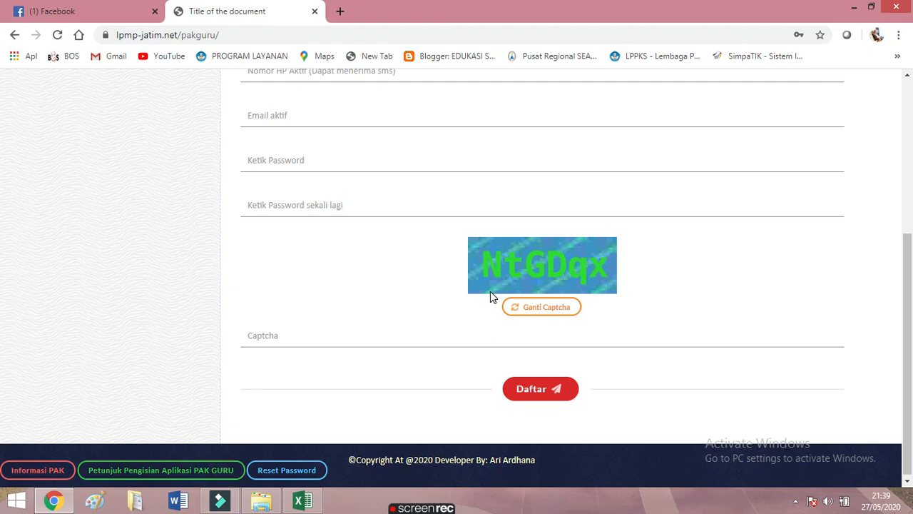
{"action": "scroll", "coordinate": [440, 362], "scroll_direction": "down", "scroll_amount": 1}
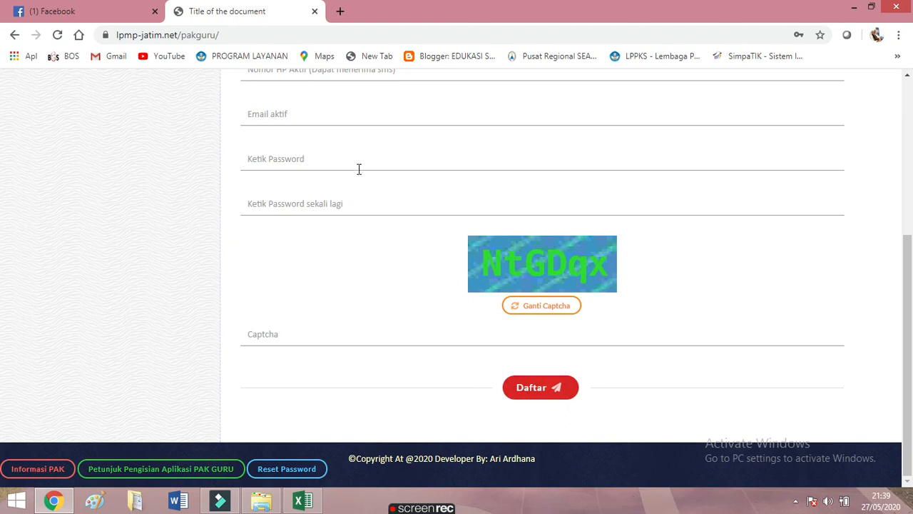
{"action": "scroll", "coordinate": [359, 169], "scroll_direction": "up", "scroll_amount": 3}
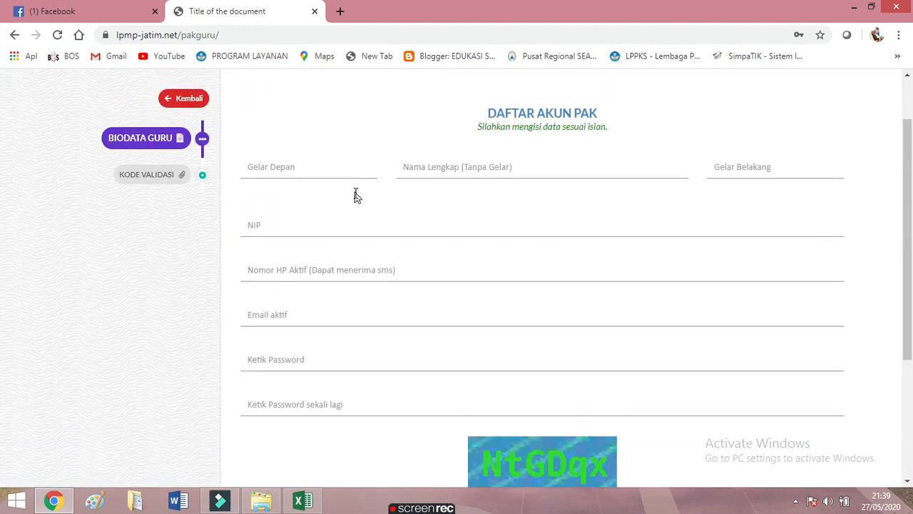
{"action": "scroll", "coordinate": [357, 198], "scroll_direction": "down", "scroll_amount": 3}
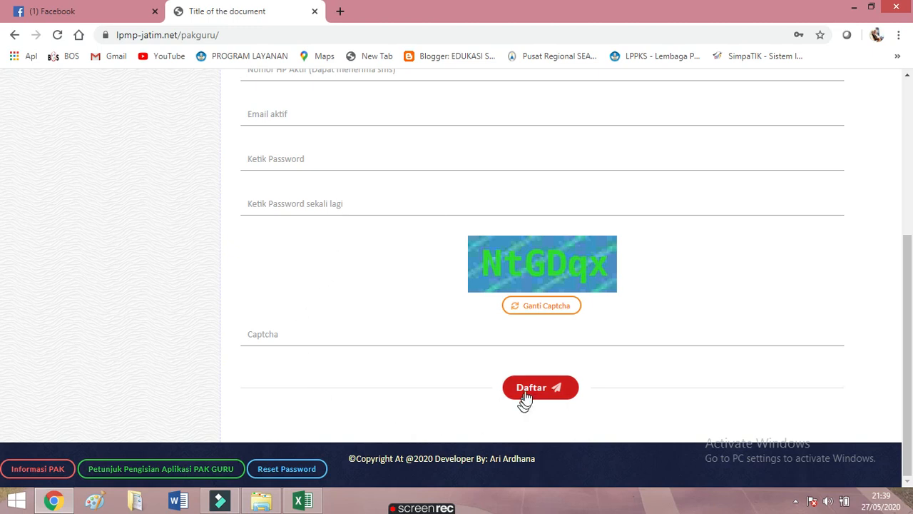
{"action": "scroll", "coordinate": [290, 184], "scroll_direction": "up", "scroll_amount": 1}
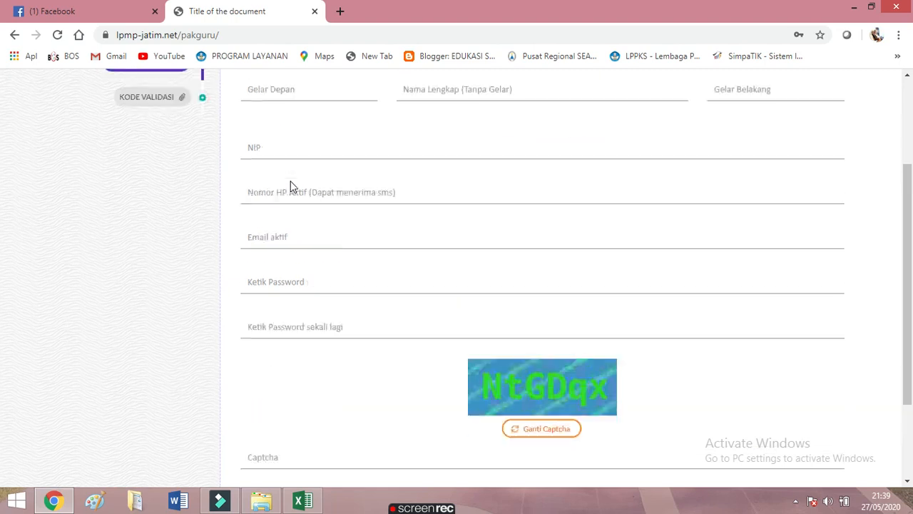
{"action": "scroll", "coordinate": [292, 186], "scroll_direction": "up", "scroll_amount": 3}
{"action": "scroll", "coordinate": [312, 217], "scroll_direction": "down", "scroll_amount": 3}
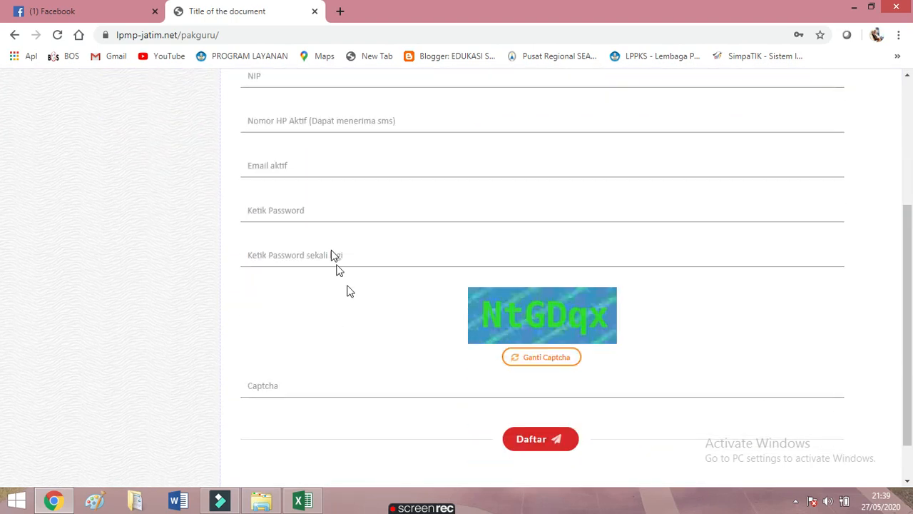
{"action": "scroll", "coordinate": [399, 335], "scroll_direction": "down", "scroll_amount": 1}
{"action": "scroll", "coordinate": [450, 353], "scroll_direction": "up", "scroll_amount": 4}
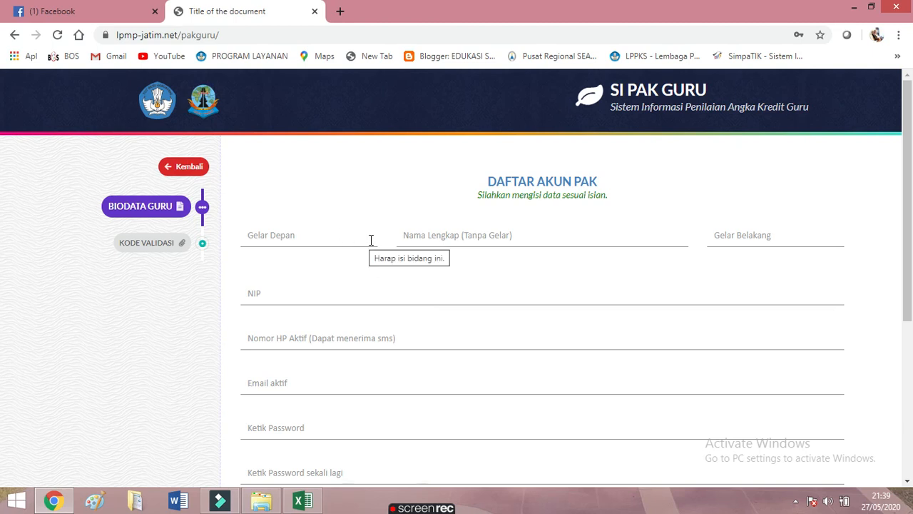
{"action": "left_click", "coordinate": [172, 165]}
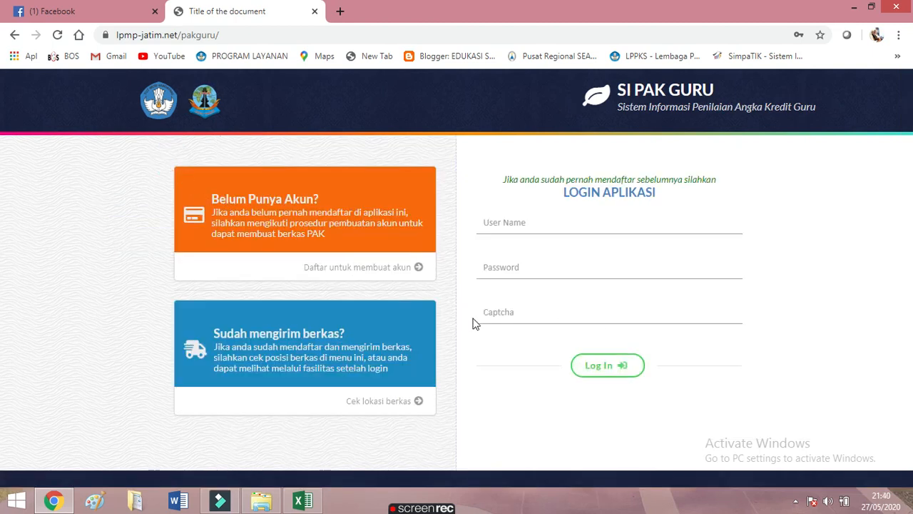
Fill in the saved user name and password, enter the captcha, and submit the login
{"action": "left_click", "coordinate": [507, 222]}
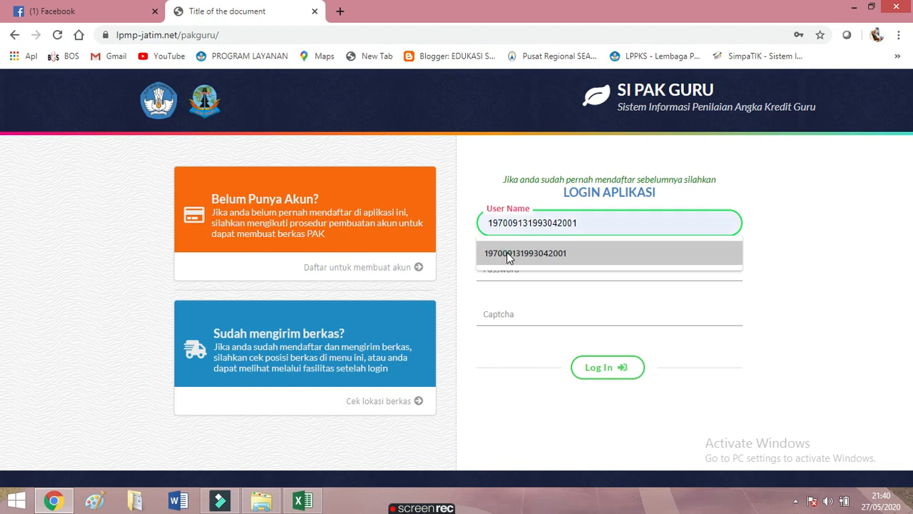
{"action": "left_click", "coordinate": [507, 253]}
{"action": "left_click", "coordinate": [532, 269]}
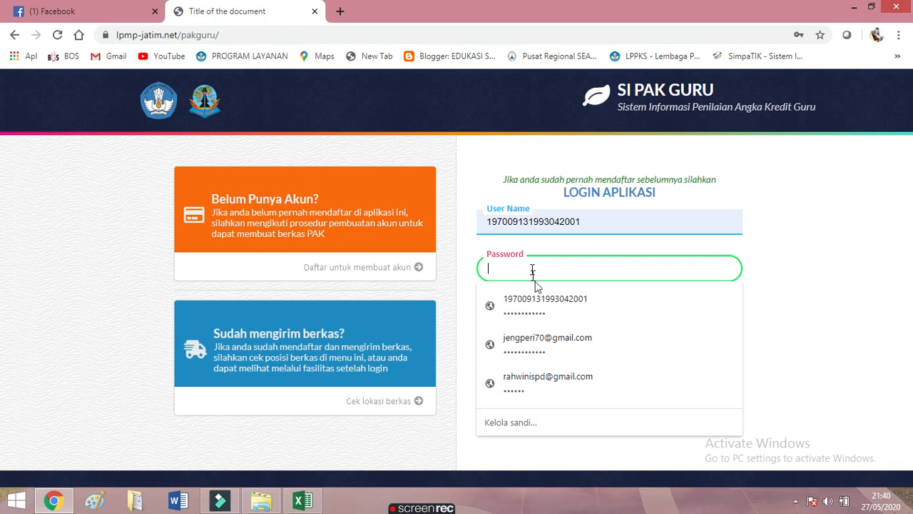
{"action": "left_click", "coordinate": [540, 306]}
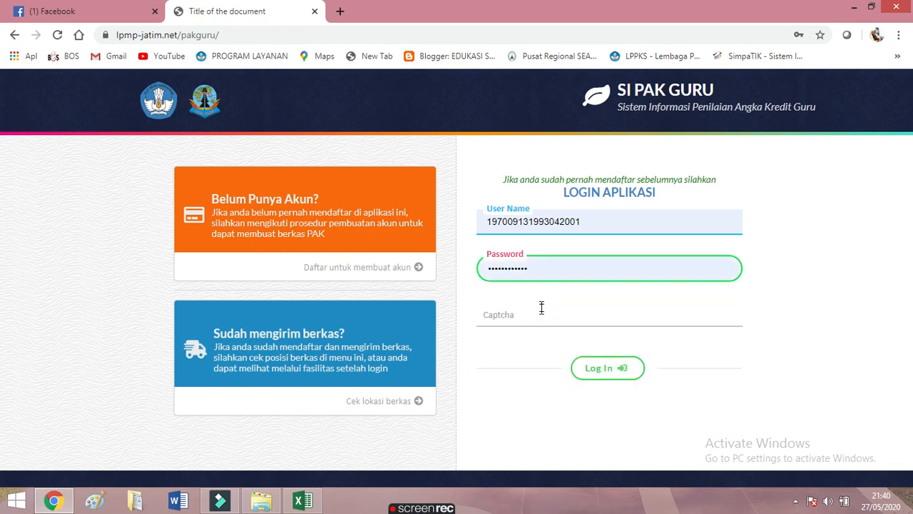
{"action": "left_click", "coordinate": [536, 314]}
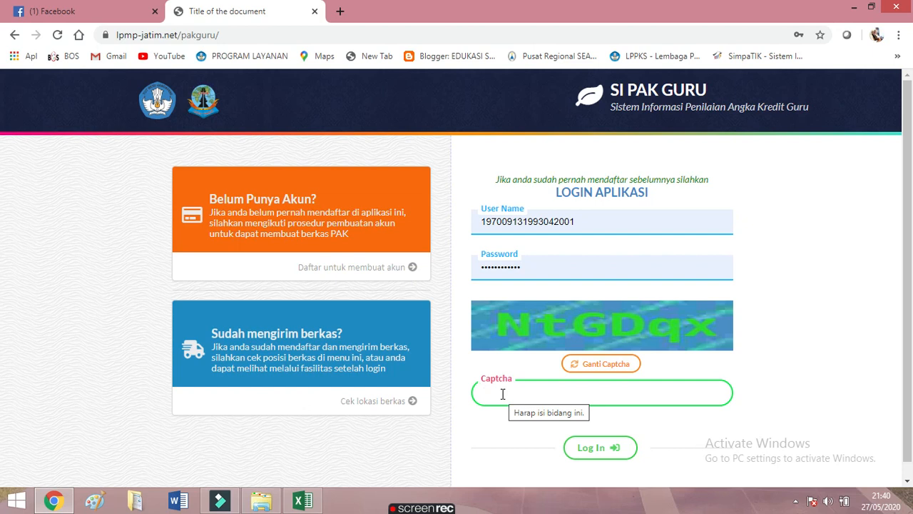
{"action": "type", "text": "n"}
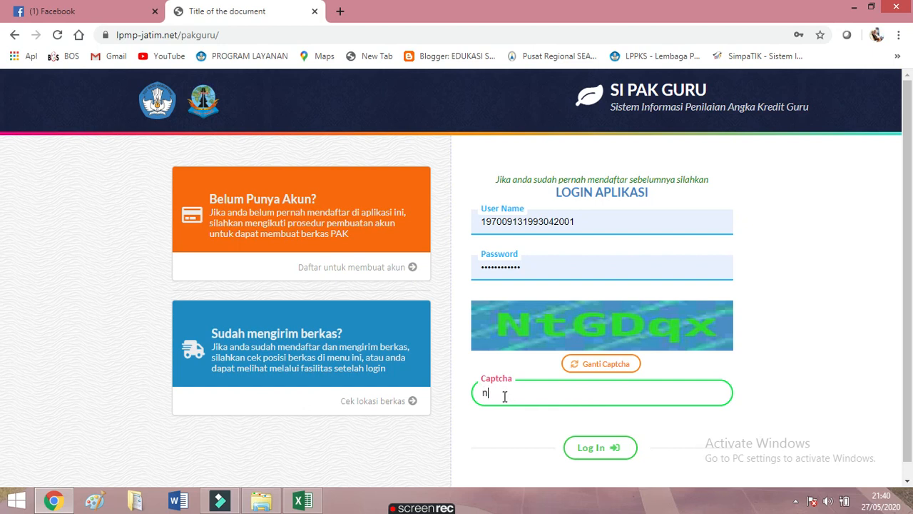
{"action": "type", "text": "N"}
{"action": "key", "text": "BackSpace"}
{"action": "type", "text": "tGDqX"}
{"action": "left_click", "coordinate": [598, 448]}
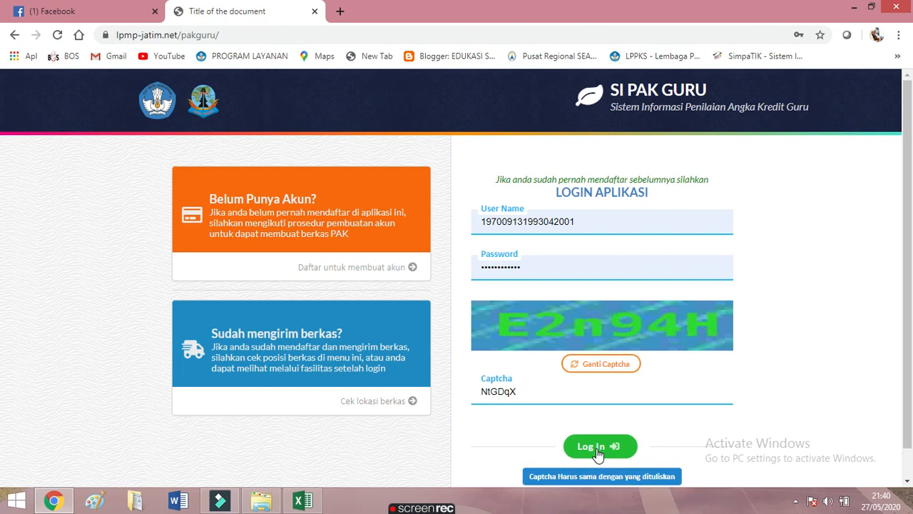
Replace the rejected captcha with the new code and log in again
{"action": "left_click", "coordinate": [521, 391]}
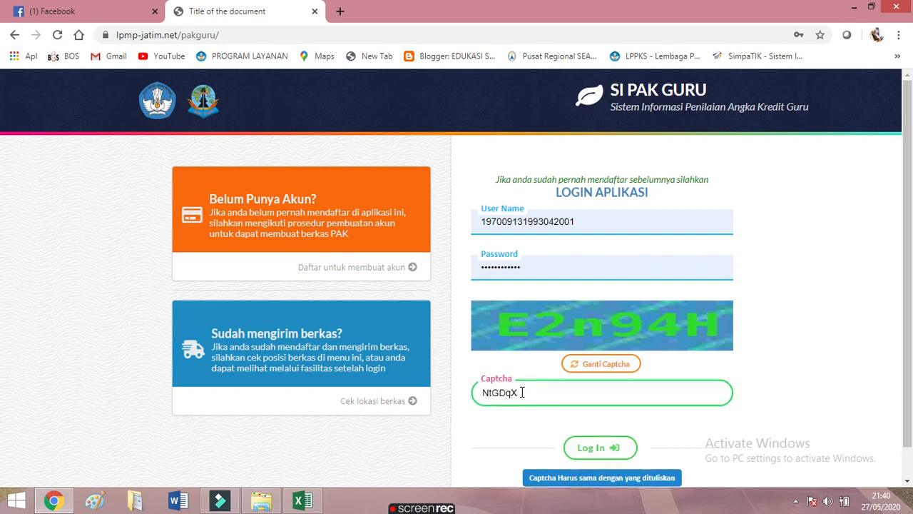
{"action": "key", "text": "BackSpace"}
{"action": "key", "text": "BackSpace"}
{"action": "key", "text": "BackSpace"}
{"action": "key", "text": "BackSpace"}
{"action": "key", "text": "BackSpace"}
{"action": "type", "text": "E2n94H"}
{"action": "left_click", "coordinate": [582, 451]}
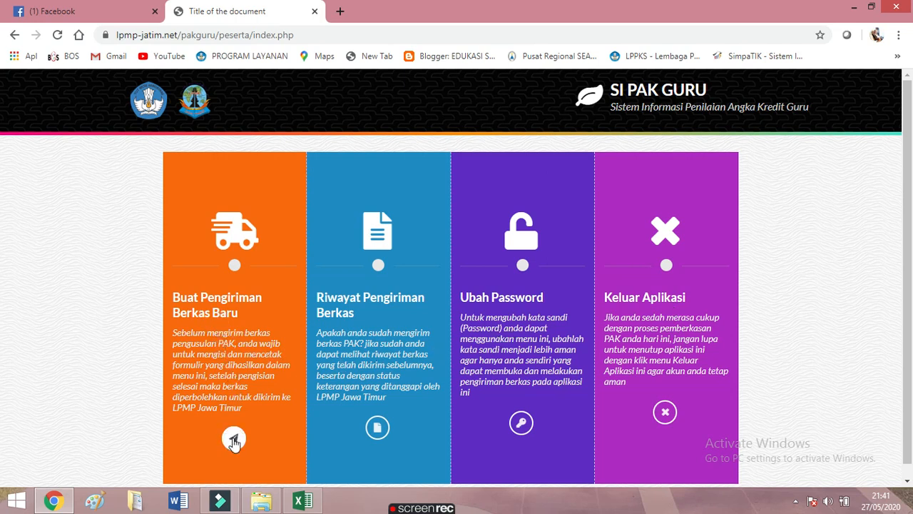
Choose Buat Pengiriman Berkas Baru on the participant menu
{"action": "left_click", "coordinate": [234, 441]}
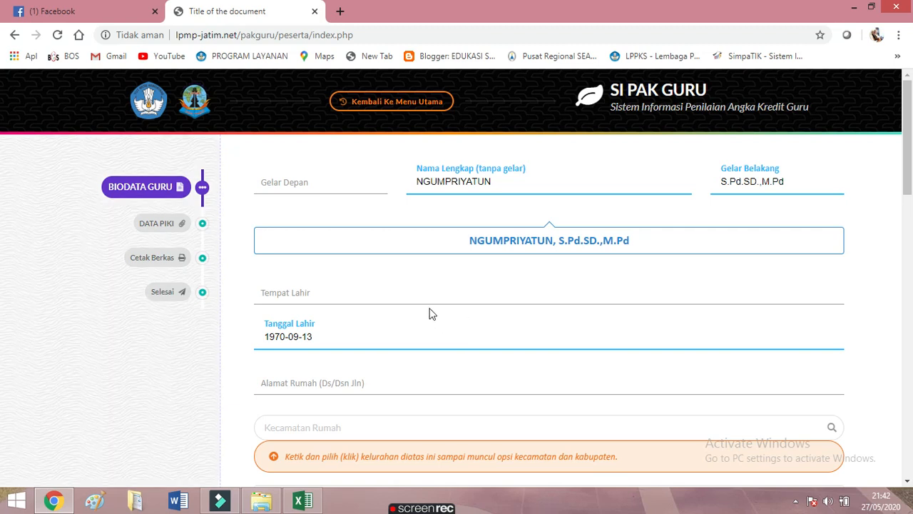
Enter Magelang as the place of birth and type the teacher's home address
{"action": "left_click", "coordinate": [288, 294]}
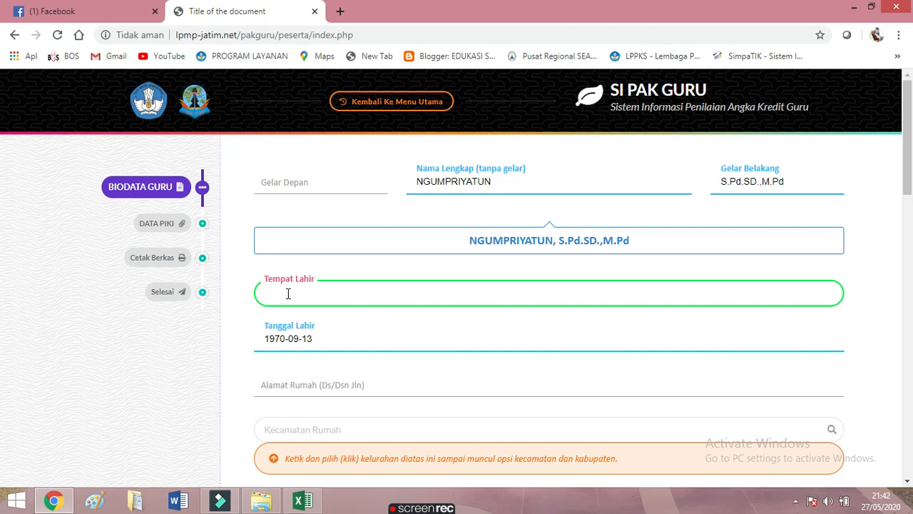
{"action": "type", "text": "Magelang"}
{"action": "left_click", "coordinate": [329, 383]}
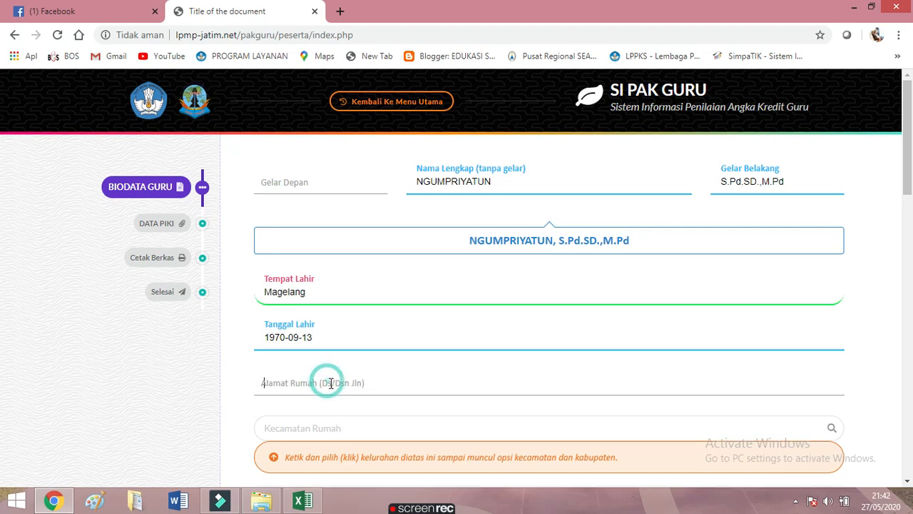
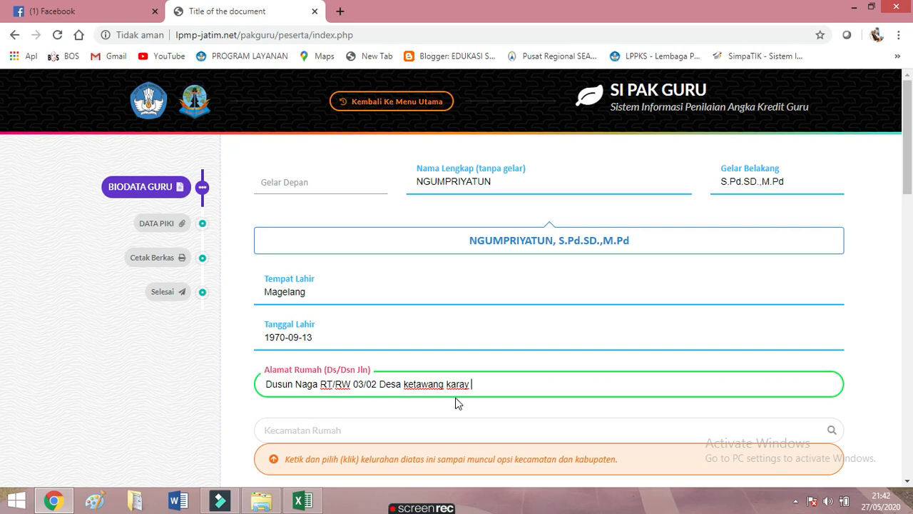
Capitalise the lowercase village words in the address and search the sub-district with 'Gand'
{"action": "left_click", "coordinate": [408, 386]}
{"action": "key", "text": "BackSpace"}
{"action": "type", "text": "K"}
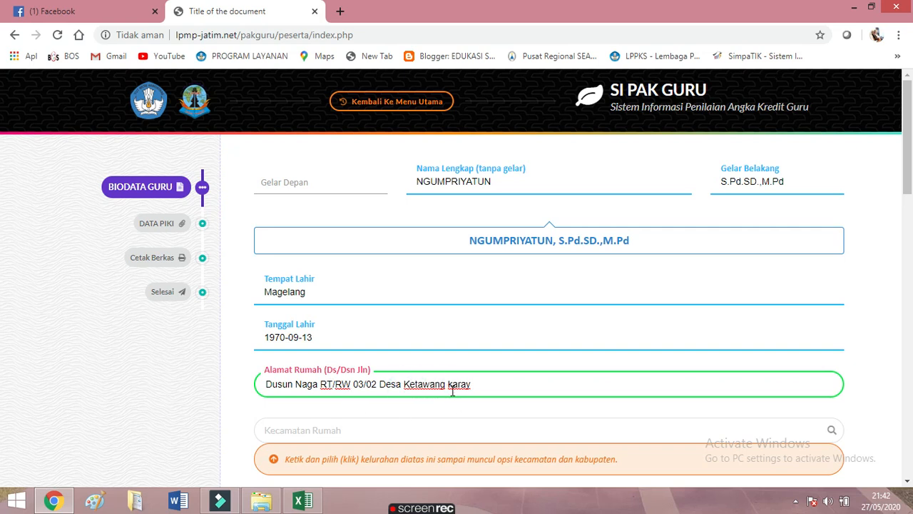
{"action": "left_click", "coordinate": [448, 383]}
{"action": "key", "text": "Delete"}
{"action": "type", "text": "K"}
{"action": "left_click", "coordinate": [376, 425]}
{"action": "type", "text": "Ganding"}
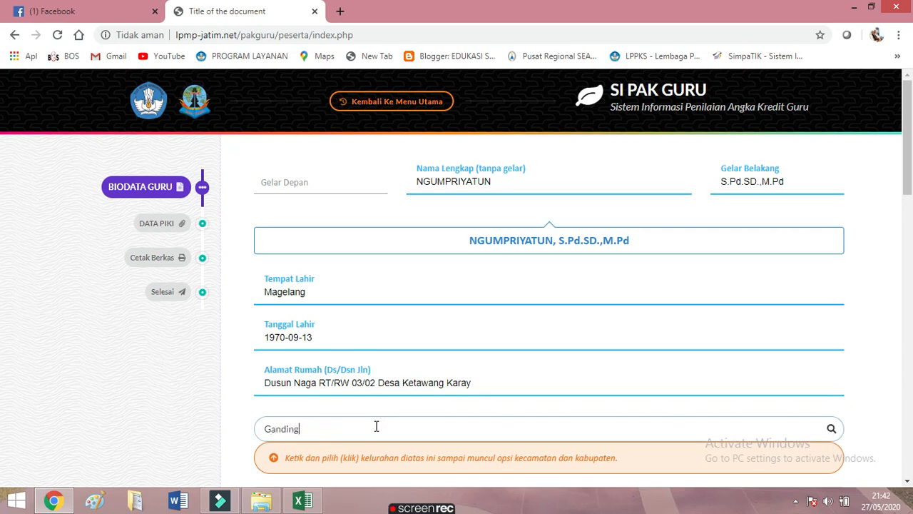
Pick the suggested home sub-district and set last education to S2
{"action": "left_click", "coordinate": [359, 467]}
{"action": "scroll", "coordinate": [390, 423], "scroll_direction": "down", "scroll_amount": 2}
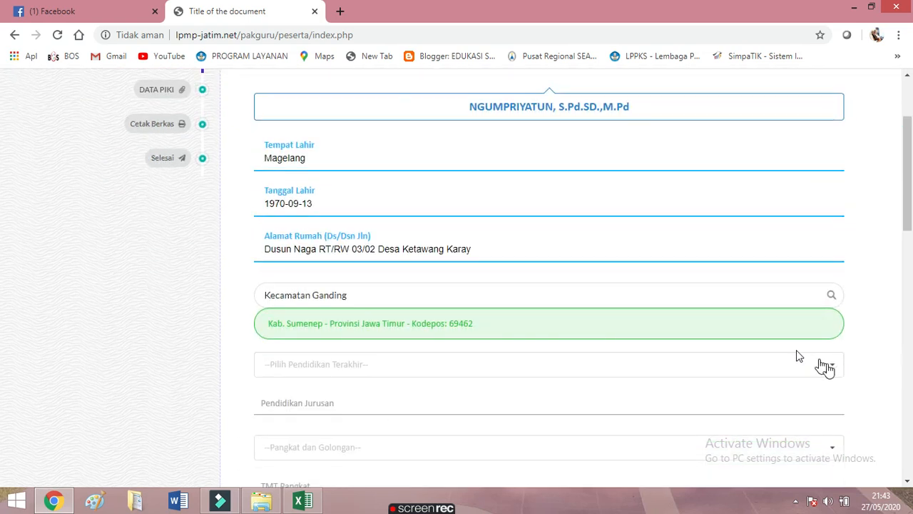
{"action": "left_click", "coordinate": [833, 374]}
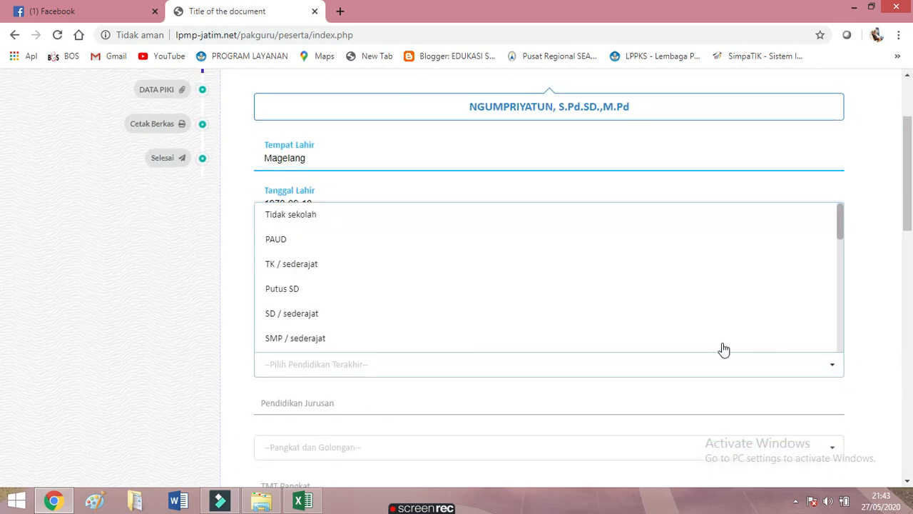
{"action": "scroll", "coordinate": [677, 326], "scroll_direction": "down", "scroll_amount": 3}
{"action": "scroll", "coordinate": [688, 323], "scroll_direction": "down", "scroll_amount": 2}
{"action": "left_click", "coordinate": [348, 248]}
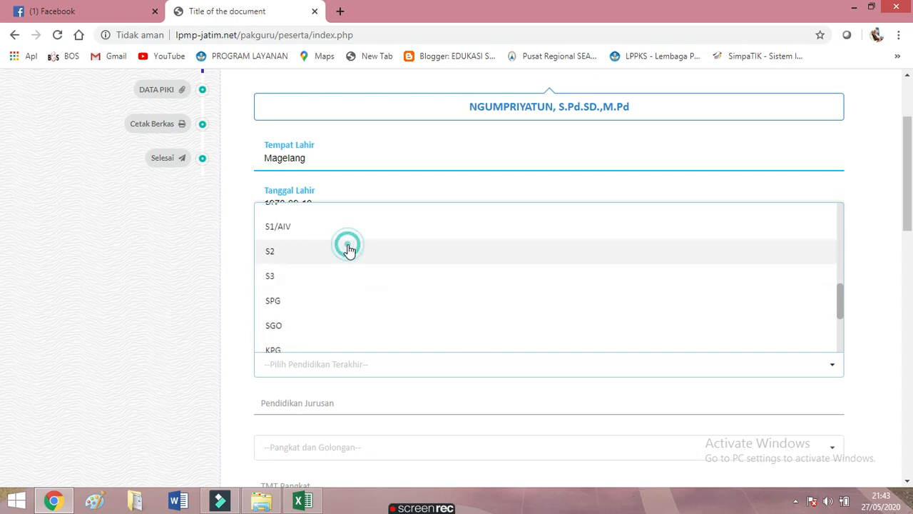
Enter major PBSI and set the rank to IV/b - Pembina Tingkat I
{"action": "scroll", "coordinate": [546, 406], "scroll_direction": "down", "scroll_amount": 1}
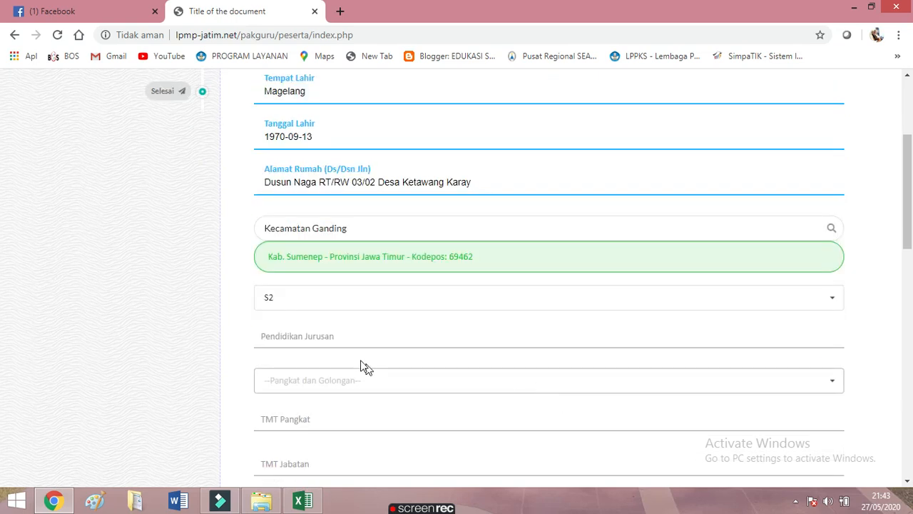
{"action": "left_click", "coordinate": [357, 341]}
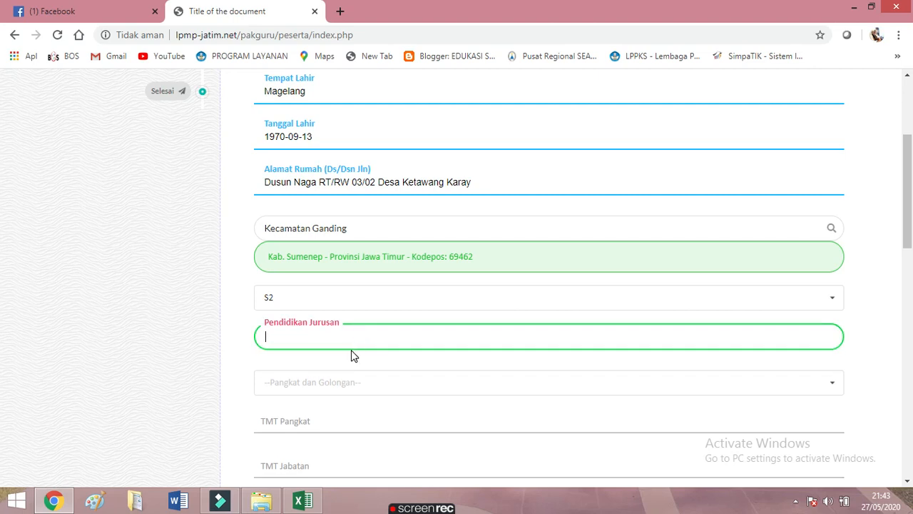
{"action": "type", "text": "PBSI"}
{"action": "scroll", "coordinate": [824, 314], "scroll_direction": "down", "scroll_amount": 2}
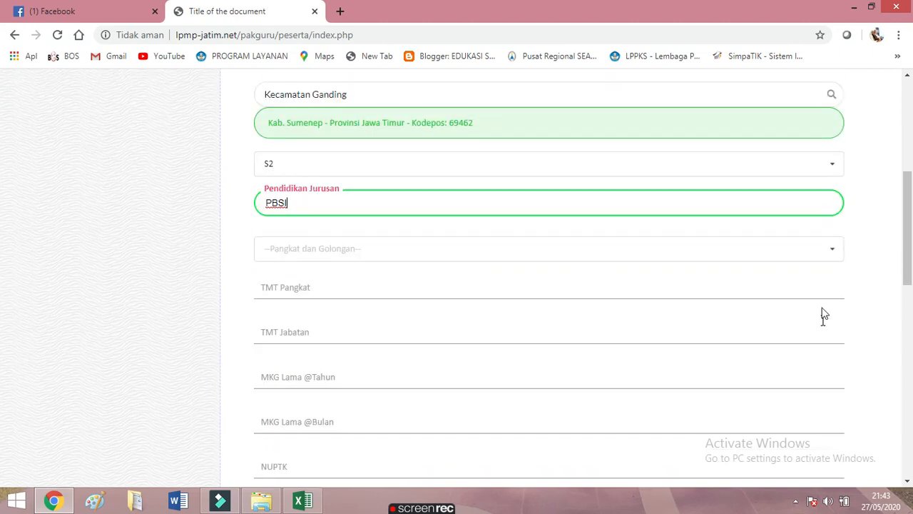
{"action": "left_click", "coordinate": [830, 252]}
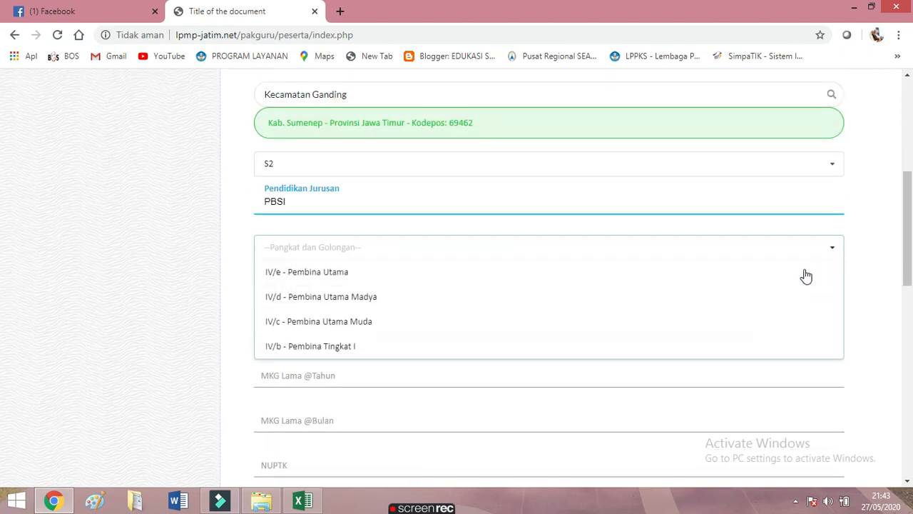
{"action": "left_click", "coordinate": [345, 347]}
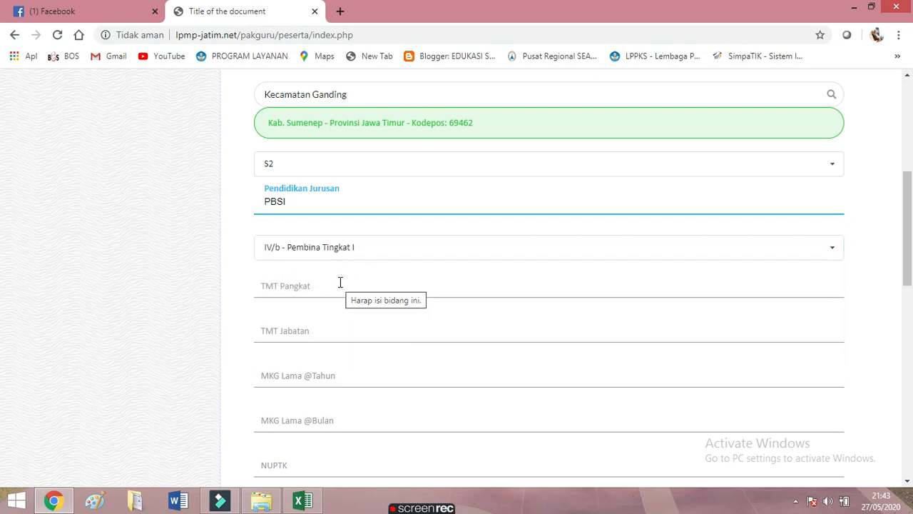
Set TMT Pangkat to 2016-04-01 with the date picker
{"action": "left_click", "coordinate": [340, 287]}
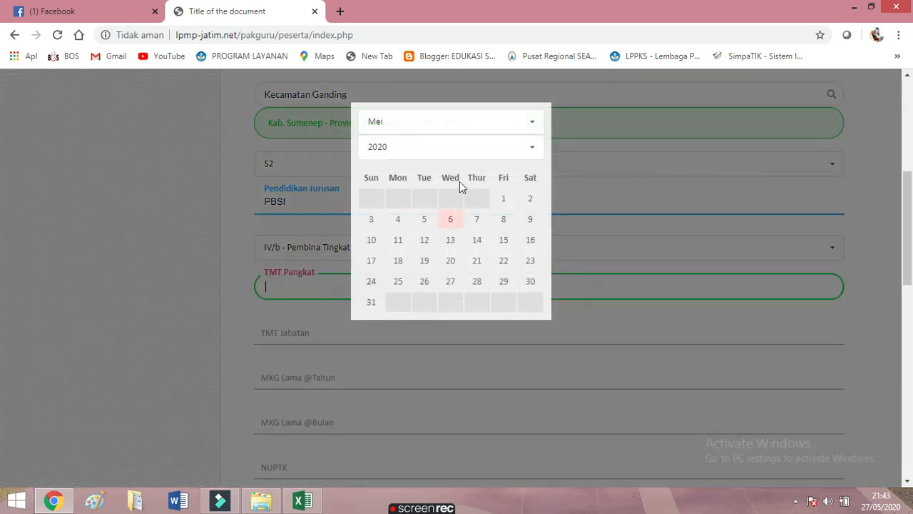
{"action": "left_click", "coordinate": [535, 150]}
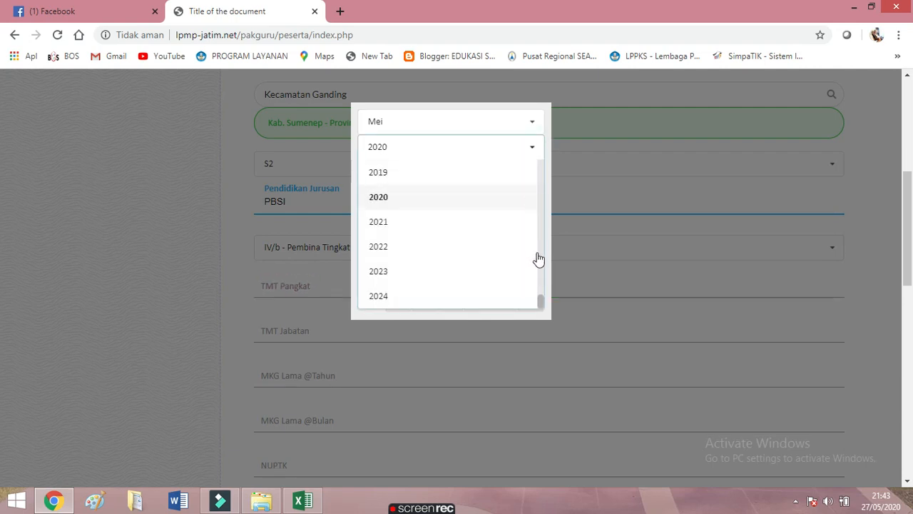
{"action": "left_click_drag", "start_coordinate": [540, 301], "coordinate": [540, 290]}
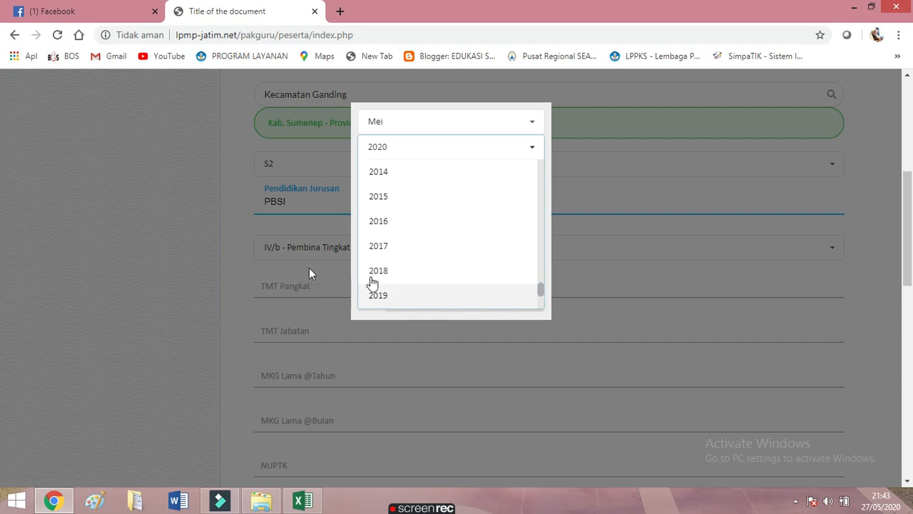
{"action": "left_click", "coordinate": [376, 223]}
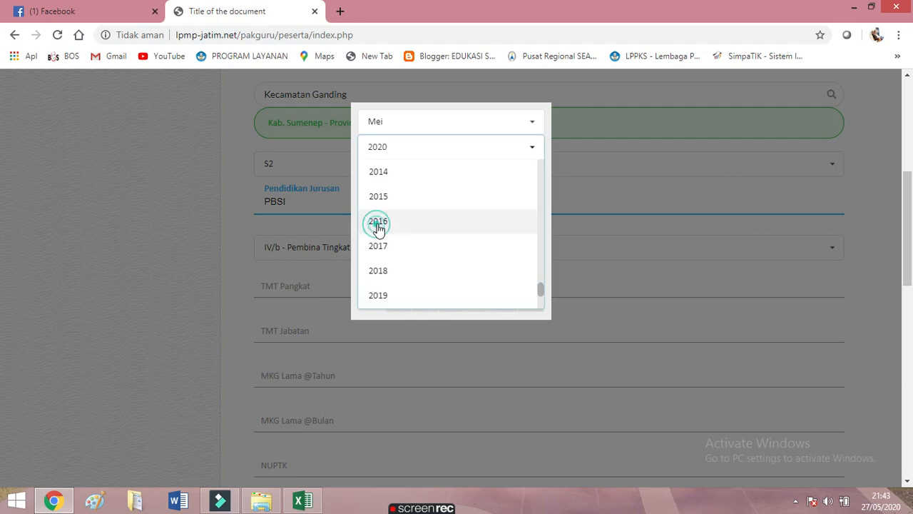
{"action": "left_click", "coordinate": [532, 124]}
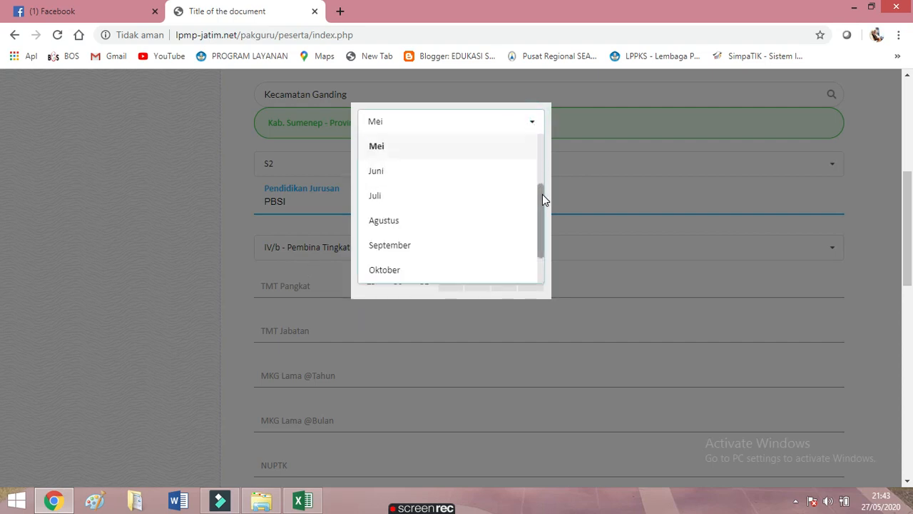
{"action": "left_click_drag", "start_coordinate": [542, 194], "coordinate": [542, 175]}
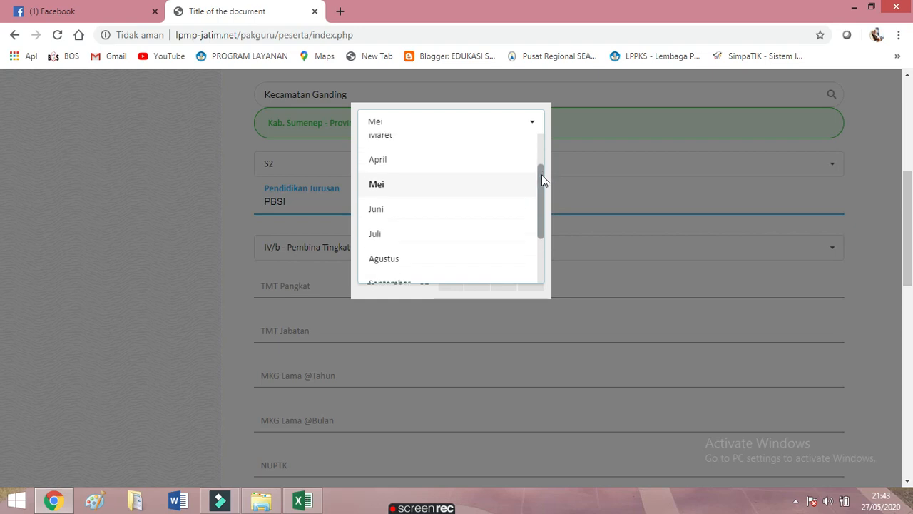
{"action": "left_click", "coordinate": [484, 165]}
{"action": "left_click", "coordinate": [504, 200]}
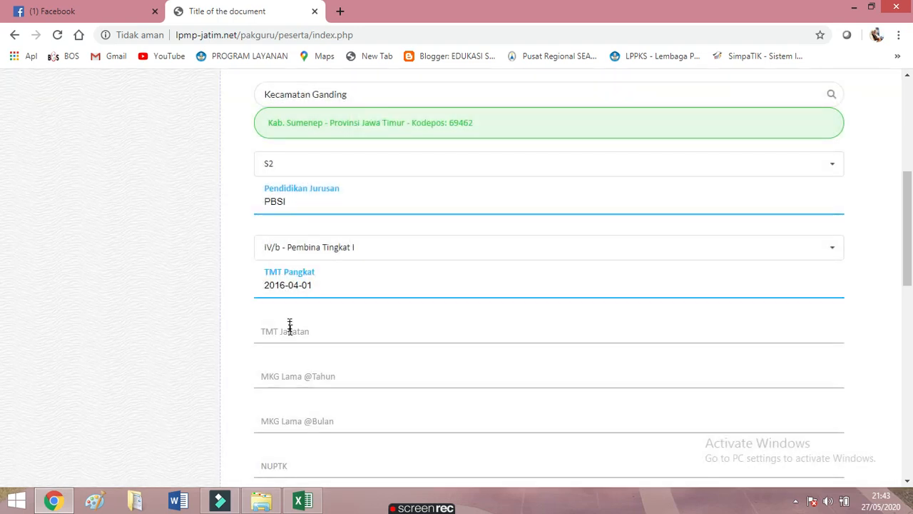
Set TMT Jabatan to 2016-04-01 as well
{"action": "left_click", "coordinate": [292, 333]}
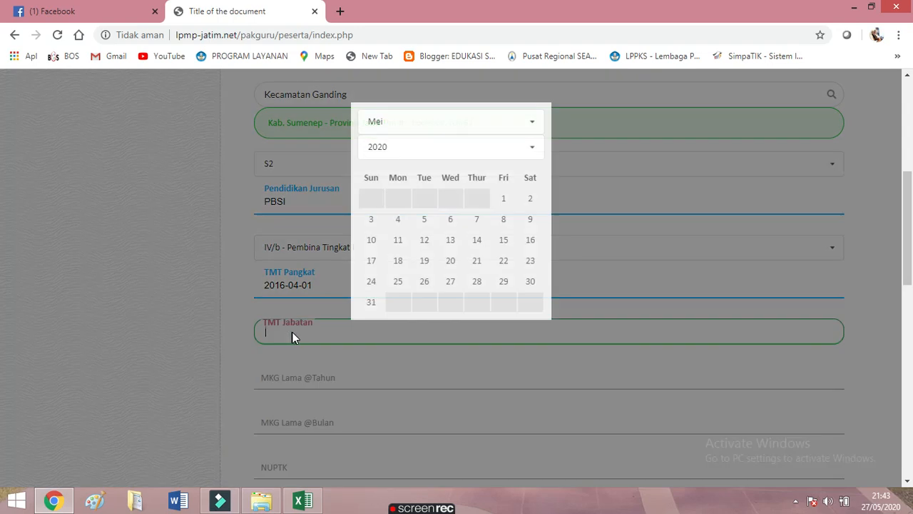
{"action": "left_click", "coordinate": [533, 148]}
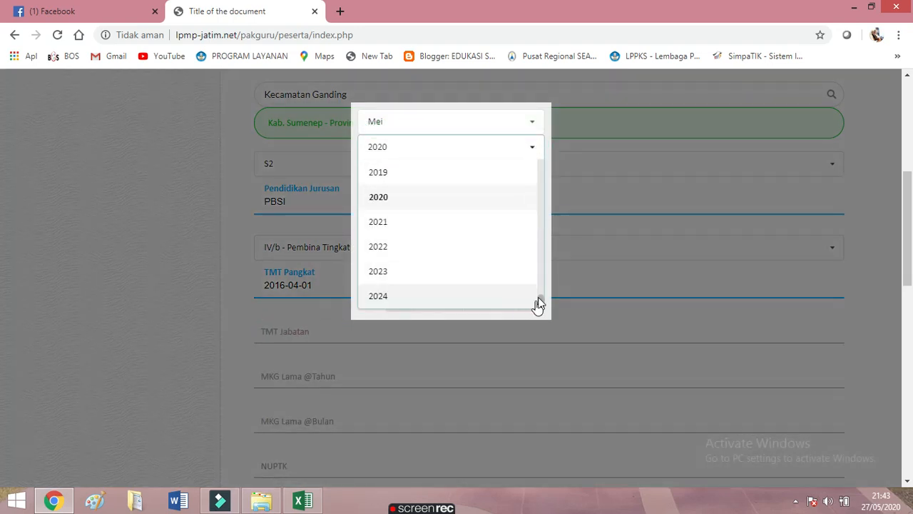
{"action": "left_click_drag", "start_coordinate": [540, 302], "coordinate": [527, 292]}
{"action": "left_click", "coordinate": [411, 180]}
{"action": "left_click", "coordinate": [534, 124]}
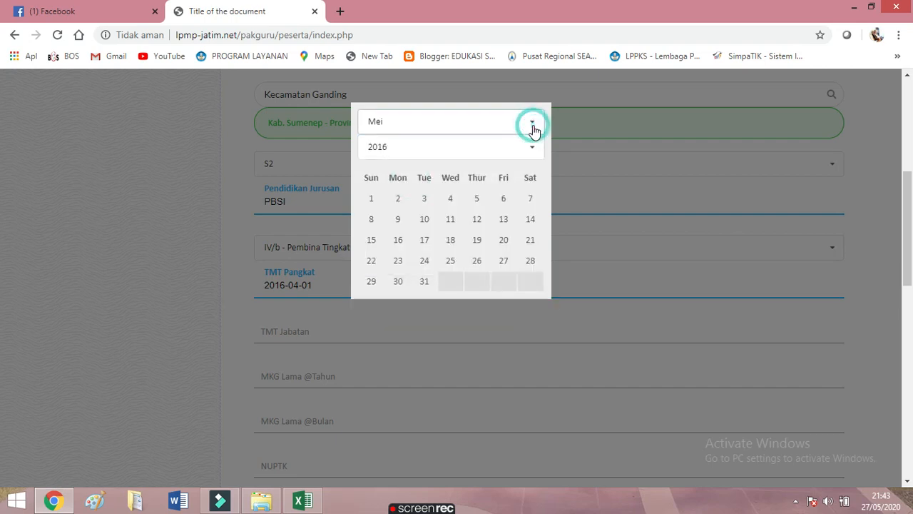
{"action": "left_click_drag", "start_coordinate": [542, 192], "coordinate": [513, 171]}
{"action": "left_click", "coordinate": [500, 162]}
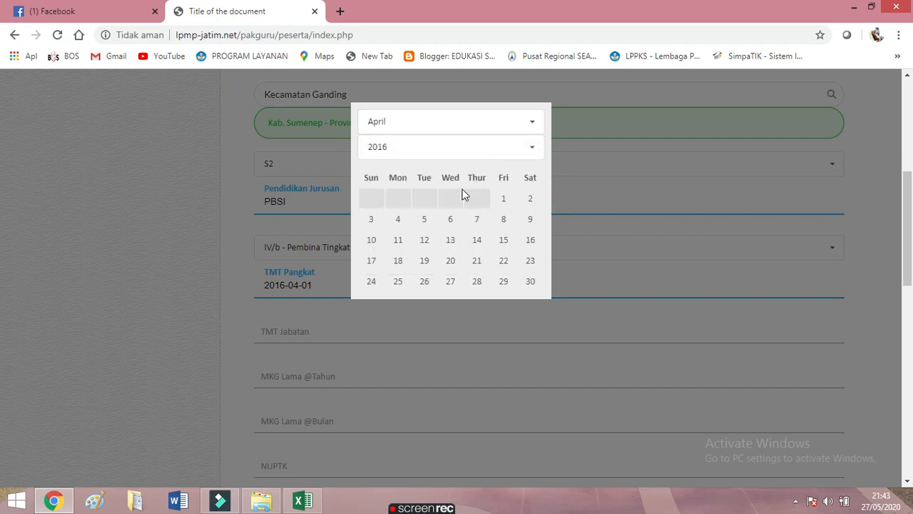
{"action": "left_click", "coordinate": [499, 204]}
{"action": "scroll", "coordinate": [428, 349], "scroll_direction": "down", "scroll_amount": 1}
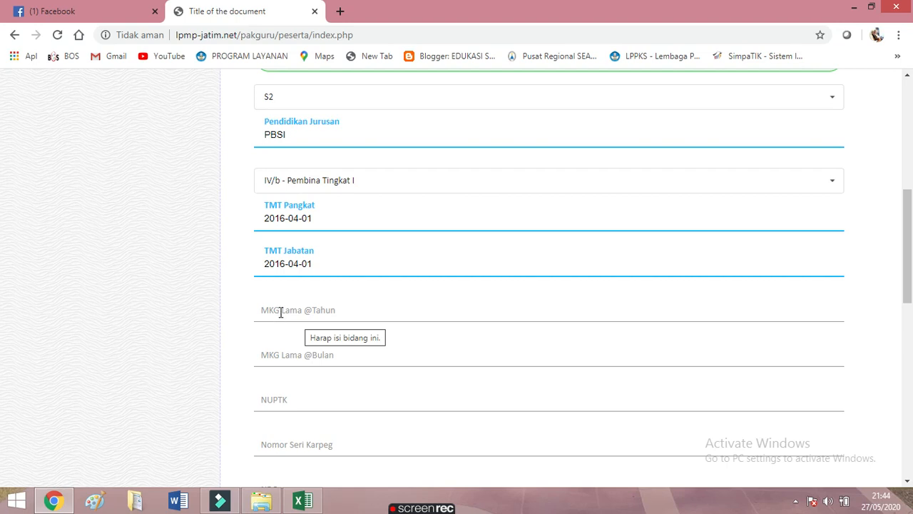
{"action": "left_click", "coordinate": [303, 500]}
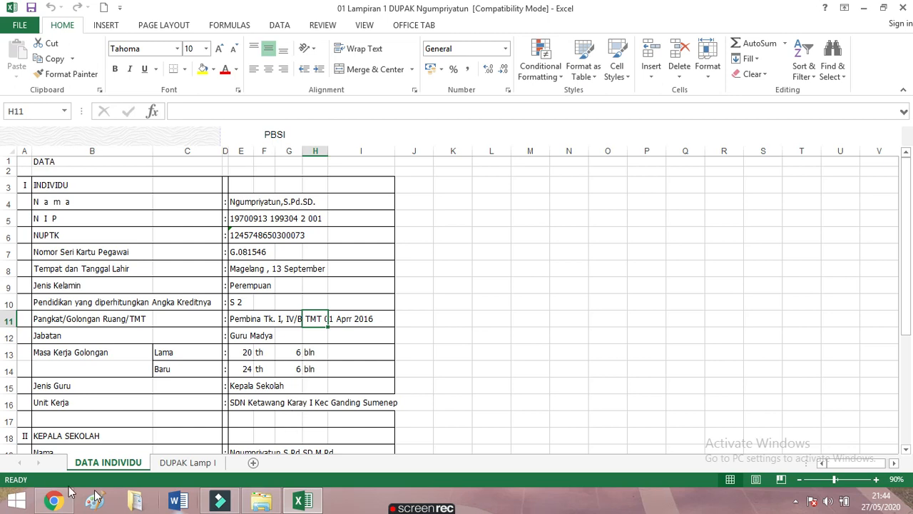
{"action": "left_click", "coordinate": [54, 501]}
{"action": "left_click", "coordinate": [294, 309]}
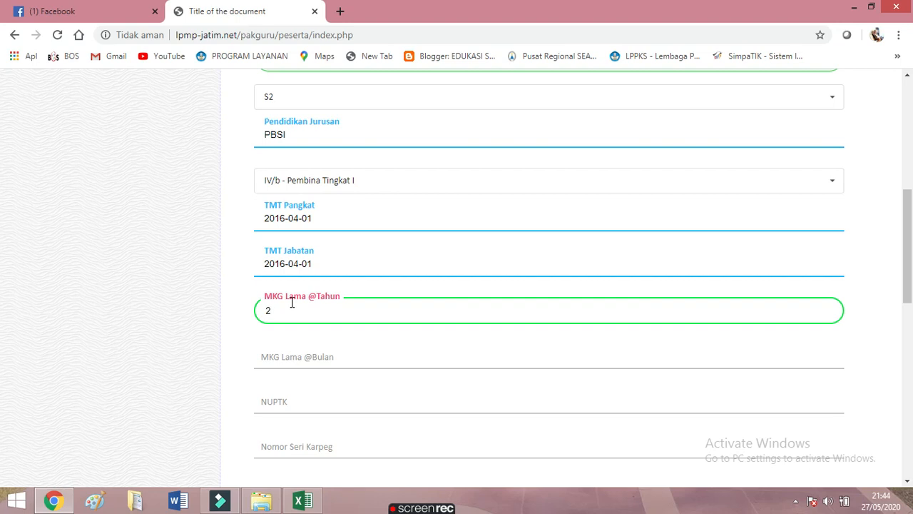
Enter 06 as the old service months, making the previous service period 20 years 06 months
{"action": "left_click", "coordinate": [283, 358]}
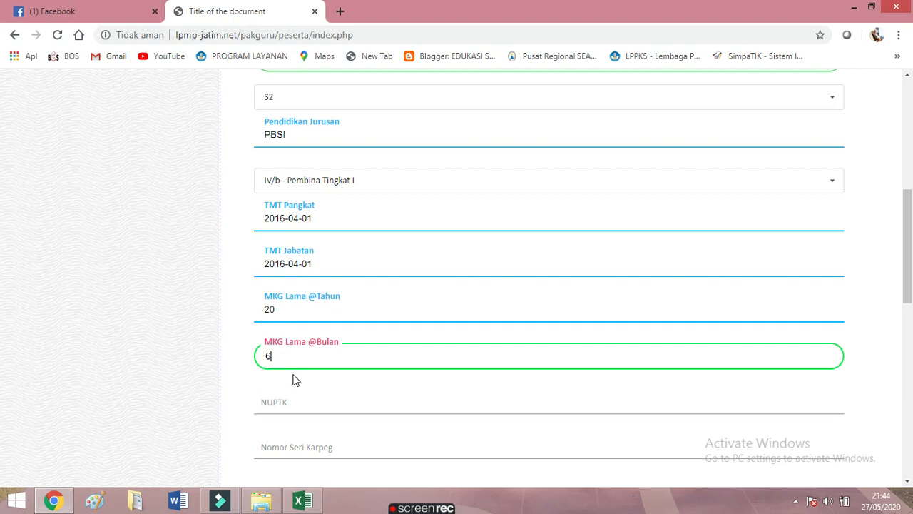
{"action": "left_click", "coordinate": [268, 357]}
{"action": "left_click", "coordinate": [281, 397]}
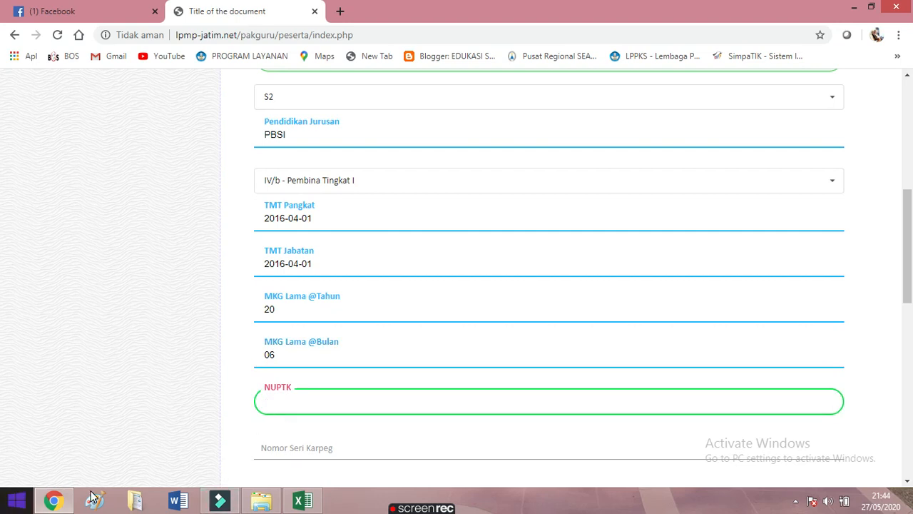
Copy the teacher's NUPTK number from cell E6 of the Excel biodata sheet
{"action": "mouse_move", "coordinate": [431, 510]}
{"action": "left_click", "coordinate": [316, 502]}
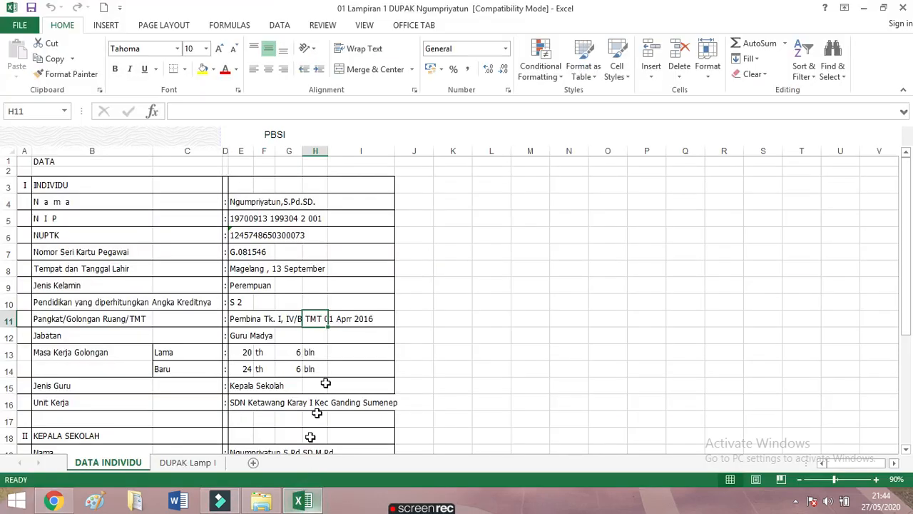
{"action": "left_click", "coordinate": [264, 233]}
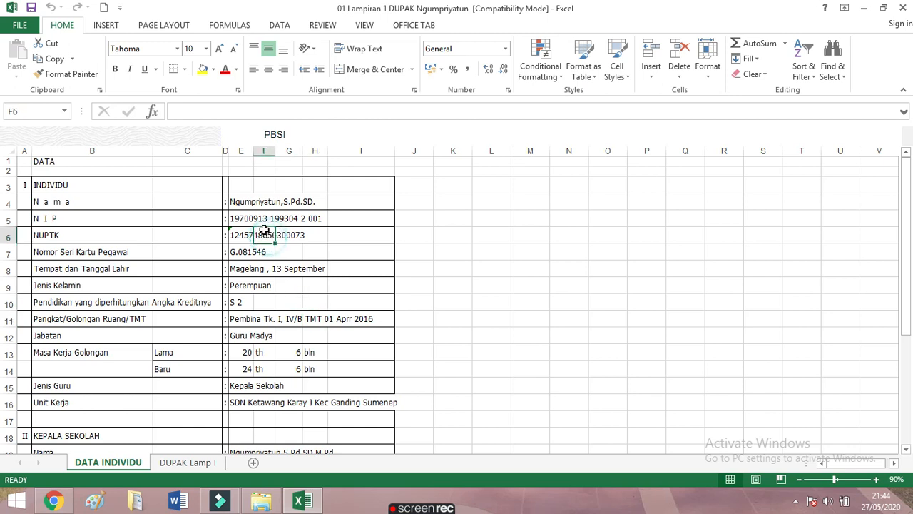
{"action": "left_click", "coordinate": [242, 235]}
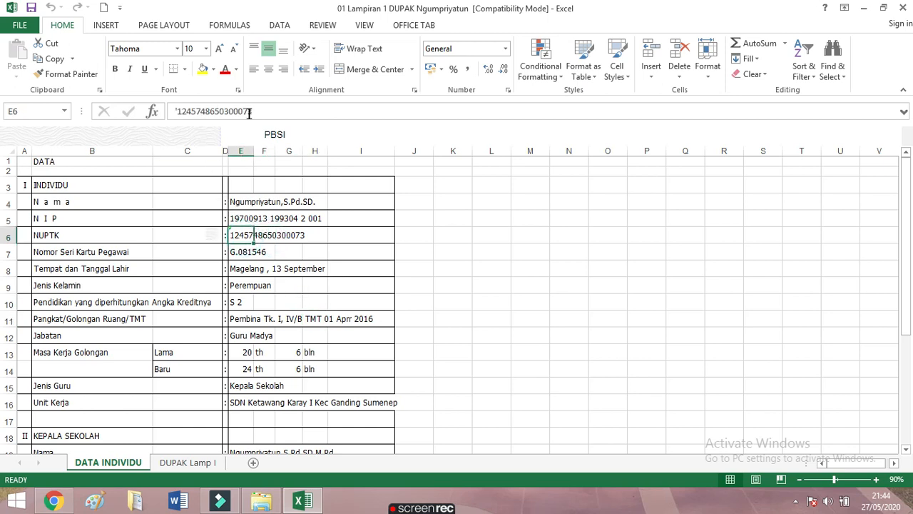
{"action": "left_click_drag", "start_coordinate": [251, 112], "coordinate": [179, 116]}
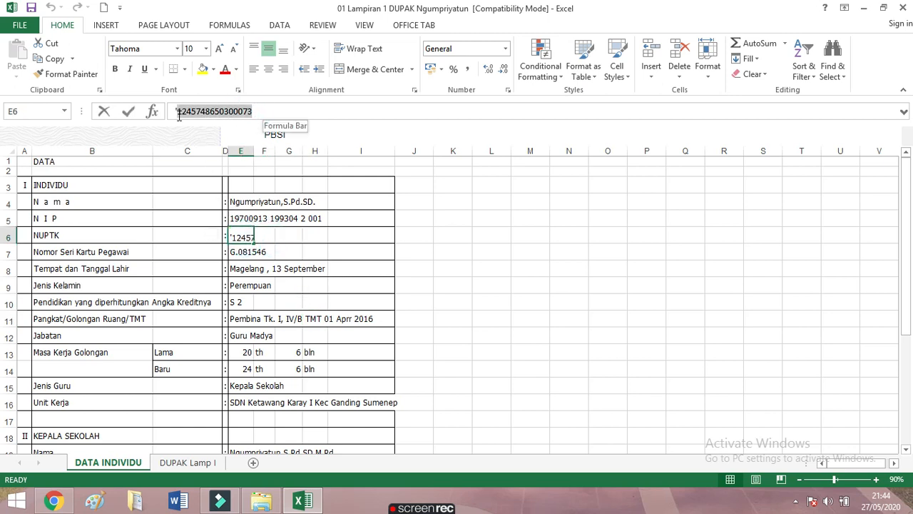
{"action": "right_click", "coordinate": [179, 114]}
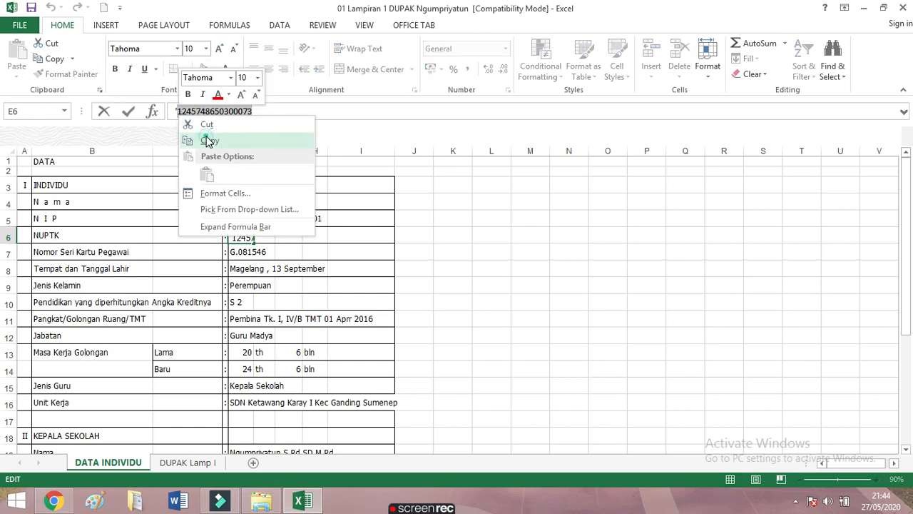
{"action": "left_click", "coordinate": [206, 135]}
Return to the SI PAK GURU form and bring up paste options in the NUPTK field
{"action": "left_click", "coordinate": [53, 500]}
{"action": "left_click", "coordinate": [289, 389]}
{"action": "right_click", "coordinate": [277, 398]}
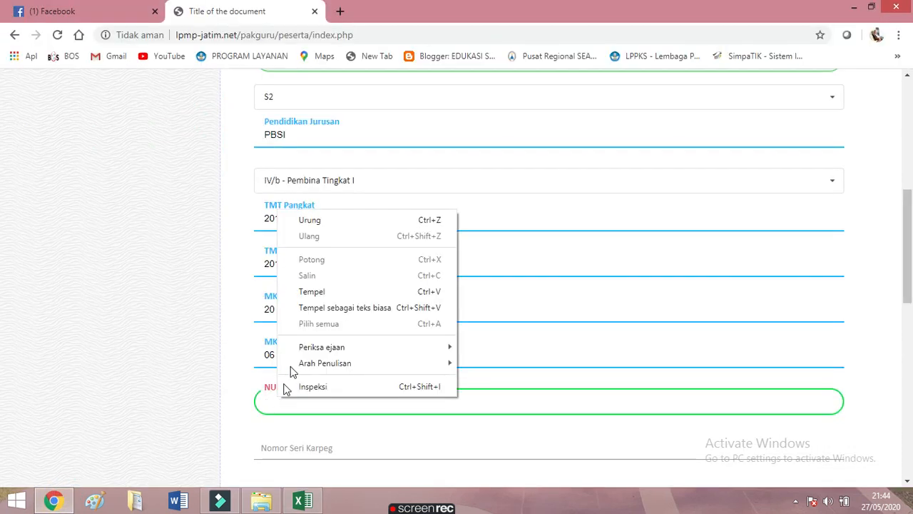
Paste the copied NUPTK into the form and go back to the Excel biodata sheet
{"action": "left_click", "coordinate": [316, 292]}
{"action": "scroll", "coordinate": [336, 346], "scroll_direction": "down", "scroll_amount": 2}
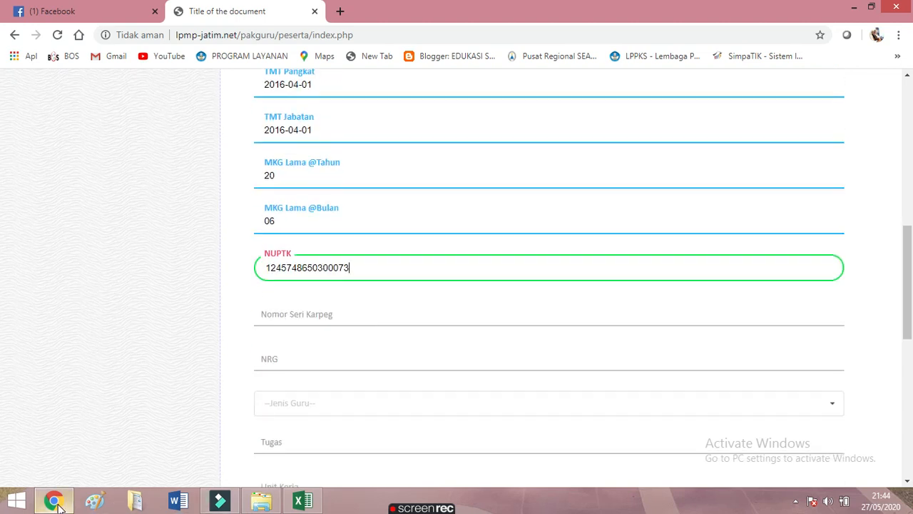
{"action": "mouse_move", "coordinate": [59, 504]}
{"action": "left_click", "coordinate": [300, 499]}
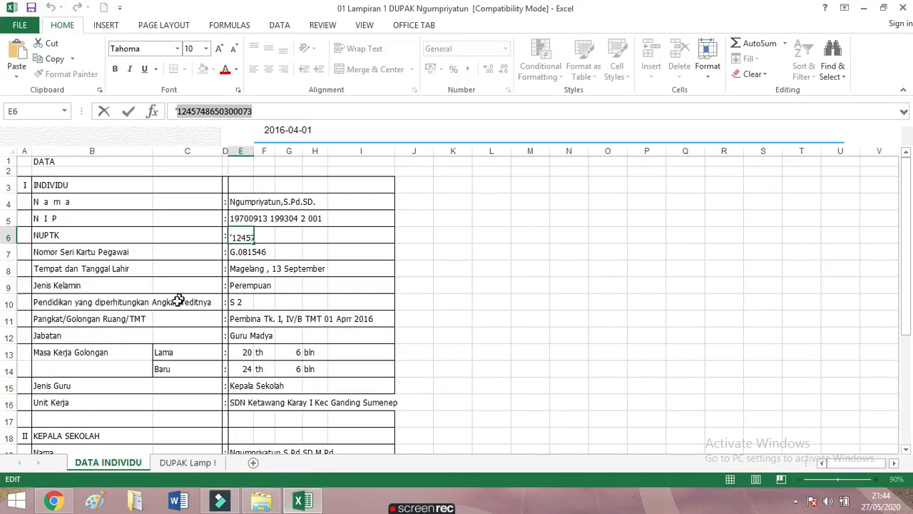
Copy the employee card serial number from cell E7 and switch back to the web form
{"action": "left_click", "coordinate": [243, 247]}
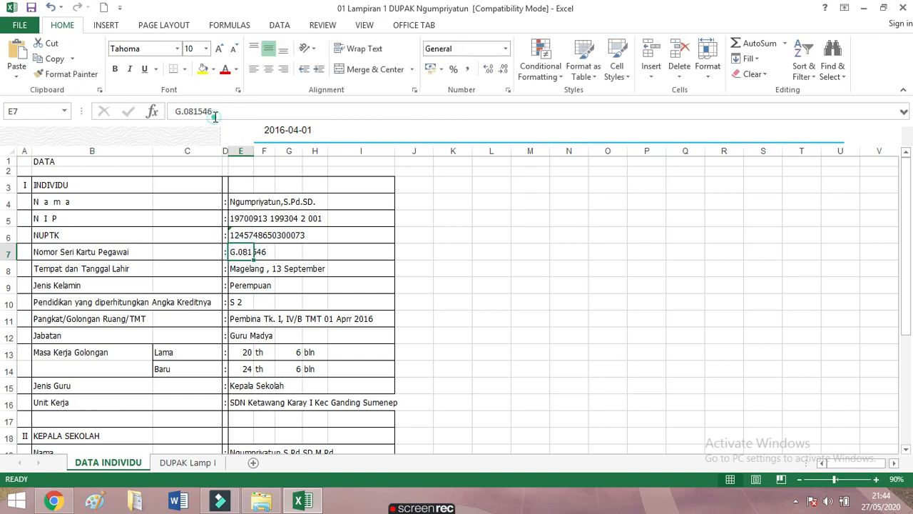
{"action": "left_click_drag", "start_coordinate": [213, 112], "coordinate": [175, 112]}
{"action": "right_click", "coordinate": [179, 113]}
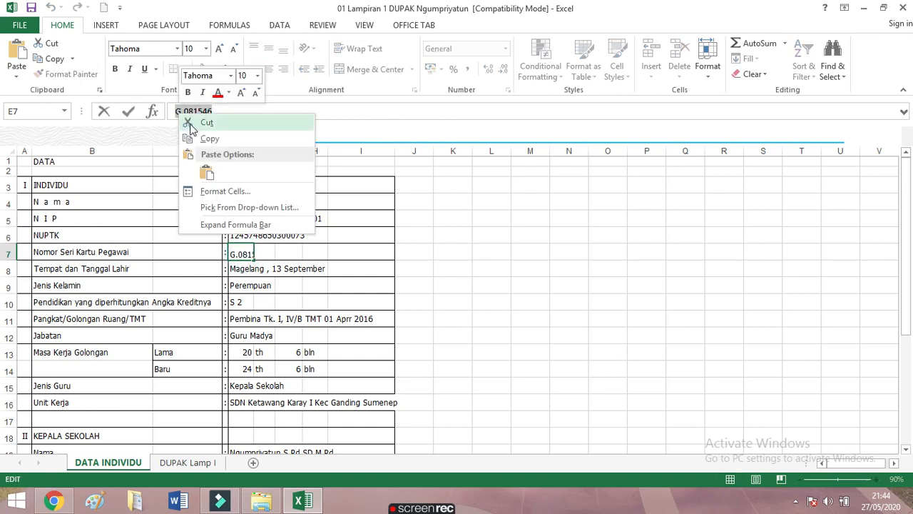
{"action": "left_click", "coordinate": [207, 138]}
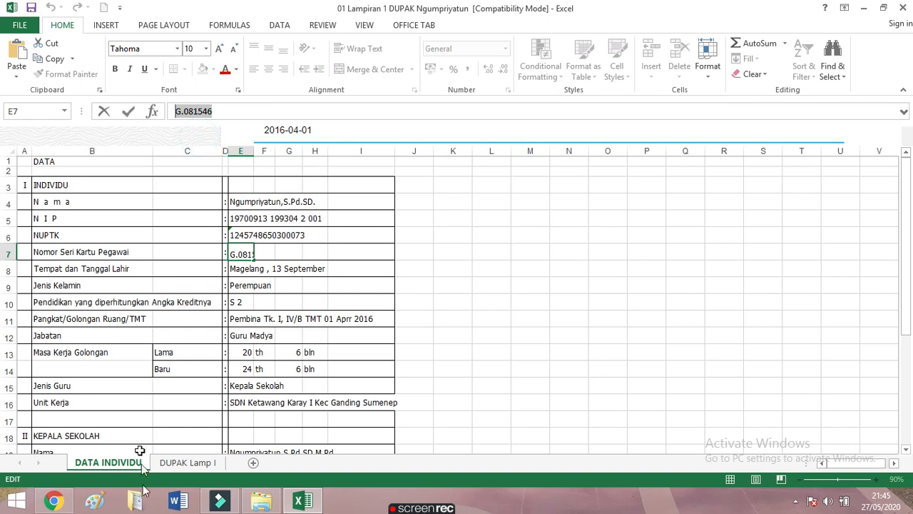
{"action": "left_click", "coordinate": [54, 500]}
Paste the card serial number into Nomor Seri Karpeg, then return to the workbook
{"action": "right_click", "coordinate": [282, 315]}
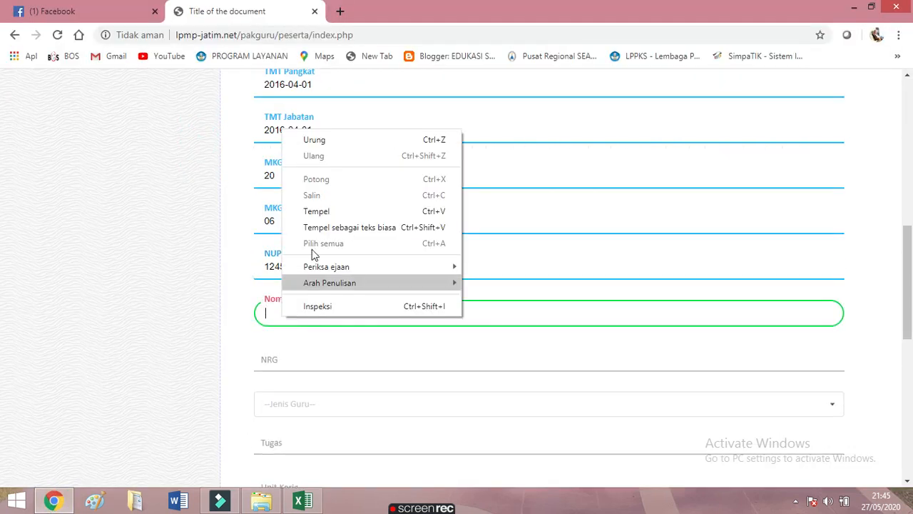
{"action": "left_click", "coordinate": [312, 216]}
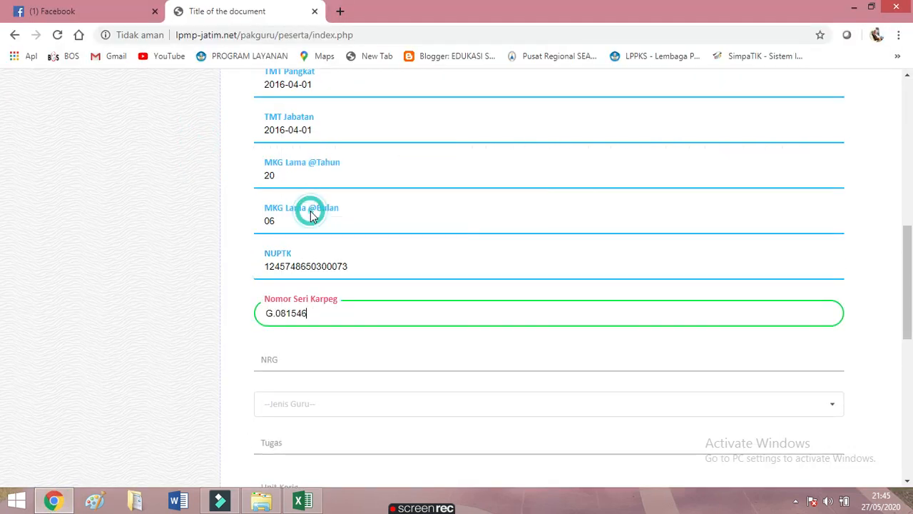
{"action": "left_click", "coordinate": [276, 368]}
{"action": "left_click", "coordinate": [63, 505]}
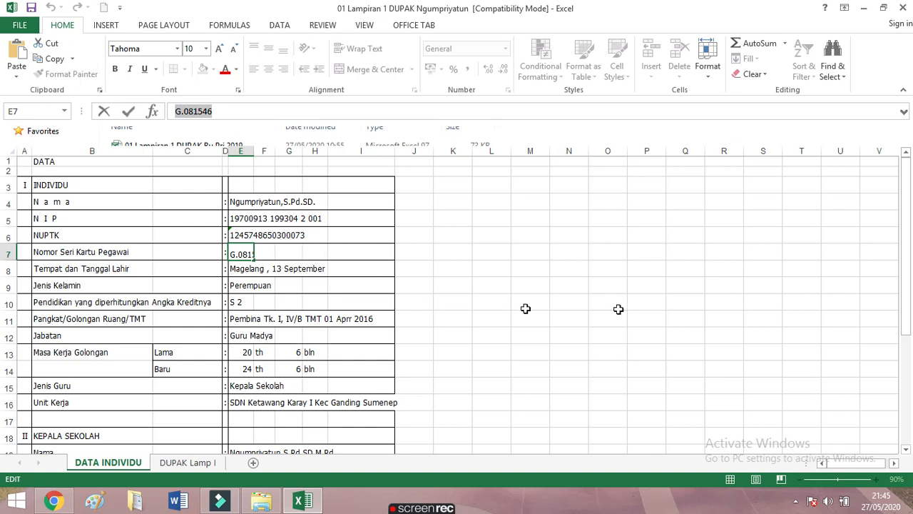
Scroll through the DATA INDIVIDU sheet looking for an NRG entry
{"action": "left_click_drag", "start_coordinate": [908, 334], "coordinate": [908, 349]}
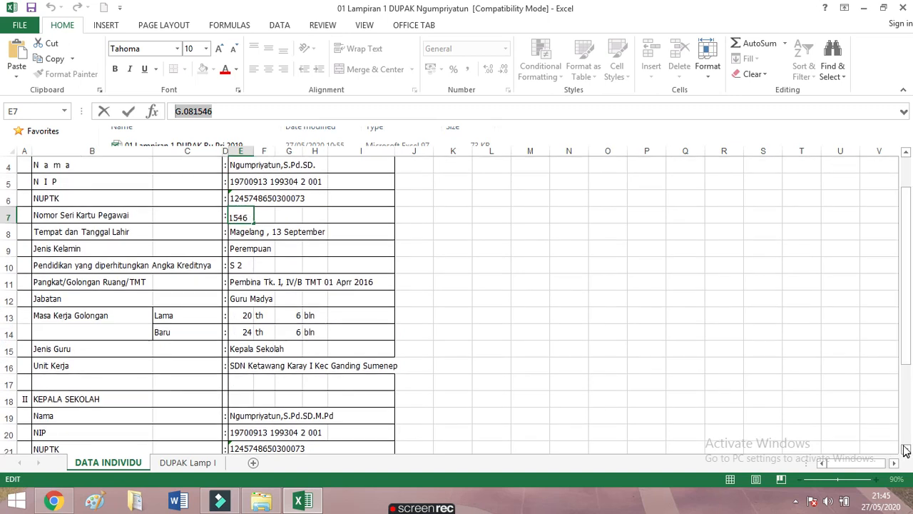
{"action": "left_click", "coordinate": [906, 449]}
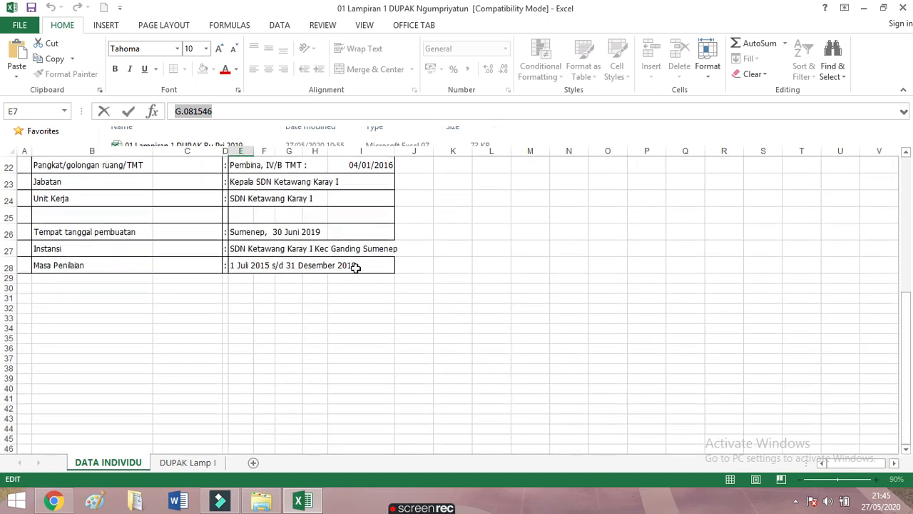
{"action": "left_click_drag", "start_coordinate": [908, 312], "coordinate": [896, 165]}
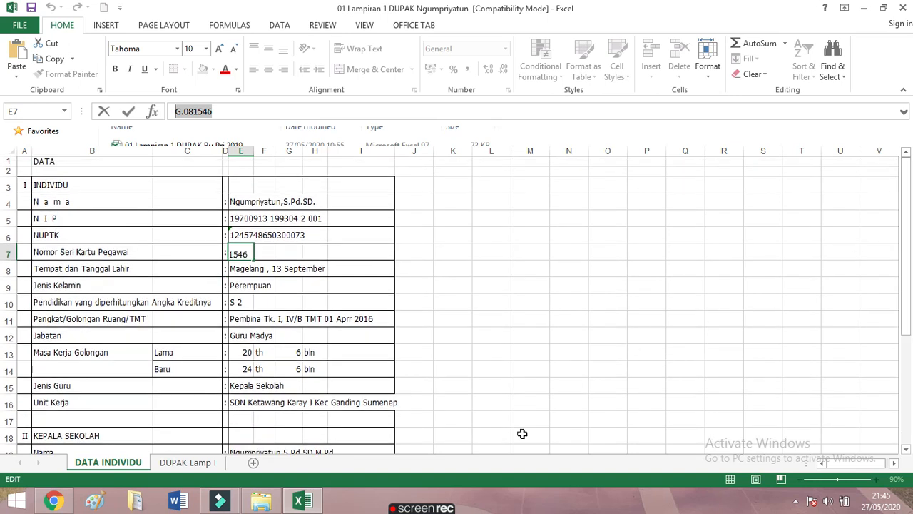
{"action": "left_click", "coordinate": [54, 502]}
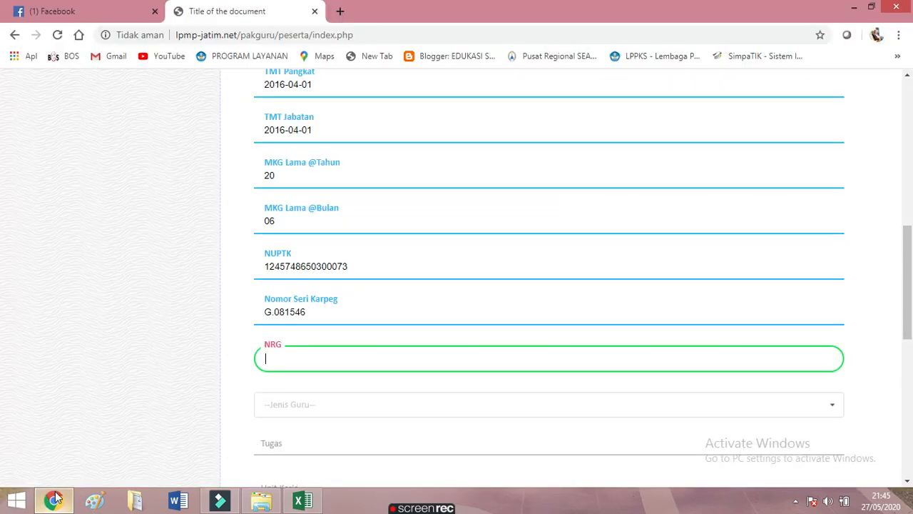
{"action": "left_click", "coordinate": [54, 501]}
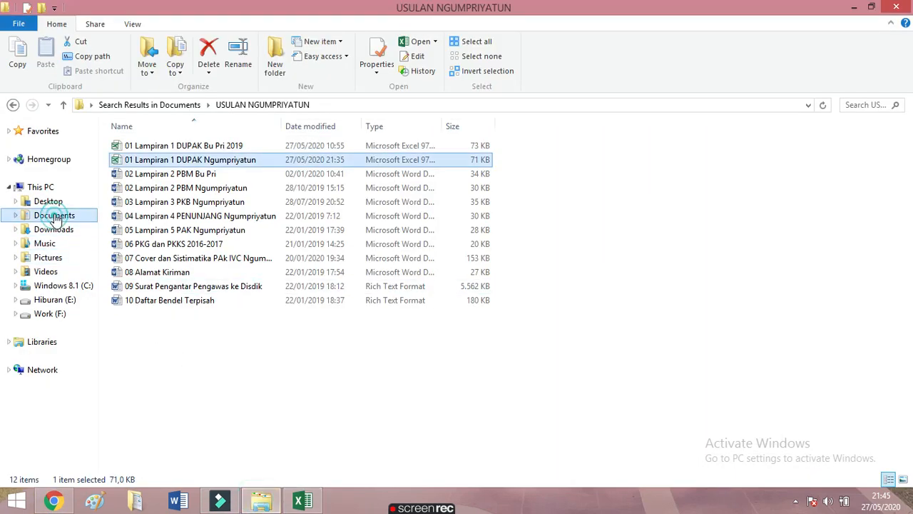
{"action": "left_click", "coordinate": [55, 215]}
Search Documents for 'reg' and open the REGISTRASI PELATIHAN Word document
{"action": "left_click", "coordinate": [846, 105]}
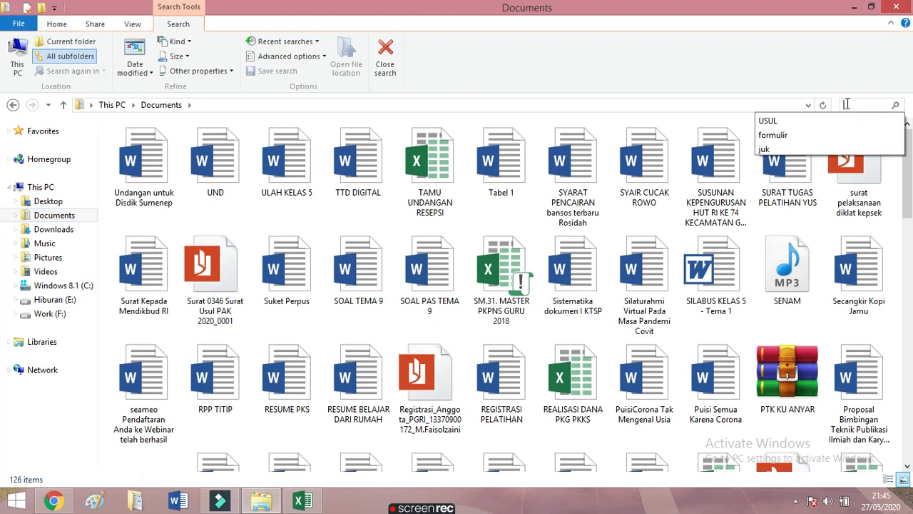
{"action": "type", "text": "reg"}
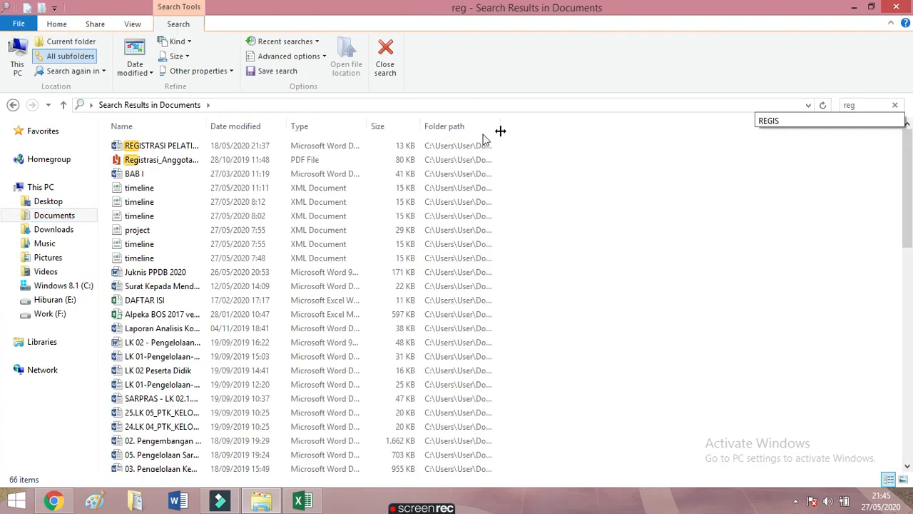
{"action": "left_click", "coordinate": [170, 146]}
{"action": "right_click", "coordinate": [170, 146]}
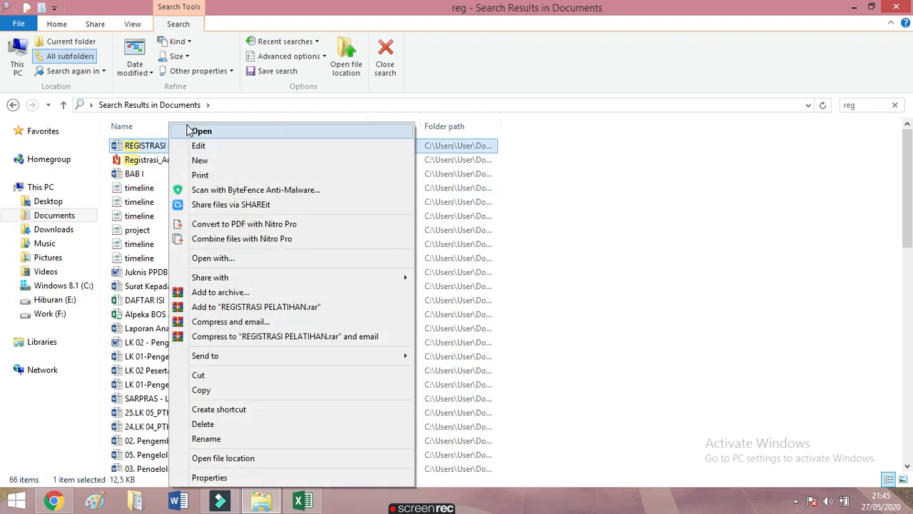
{"action": "left_click", "coordinate": [185, 129]}
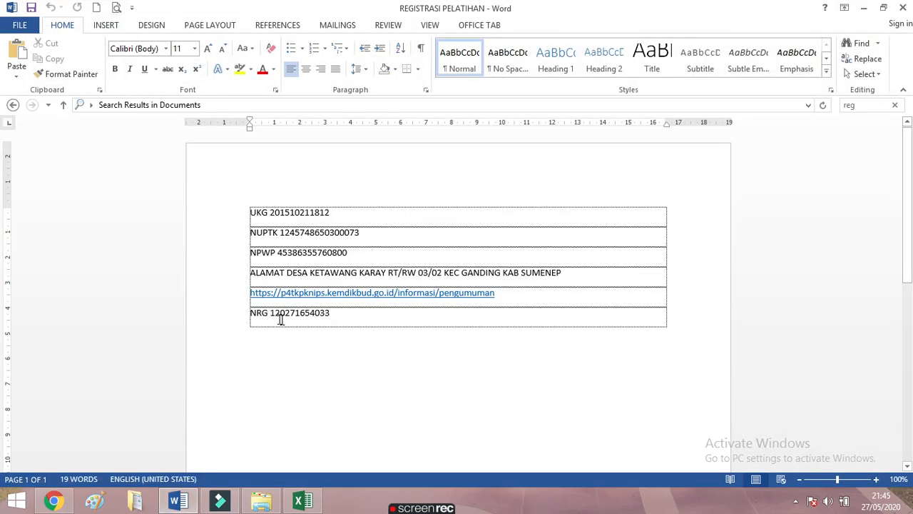
Copy the NRG number from the document's last row and return to the SI PAK GURU form
{"action": "left_click_drag", "start_coordinate": [271, 316], "coordinate": [342, 317]}
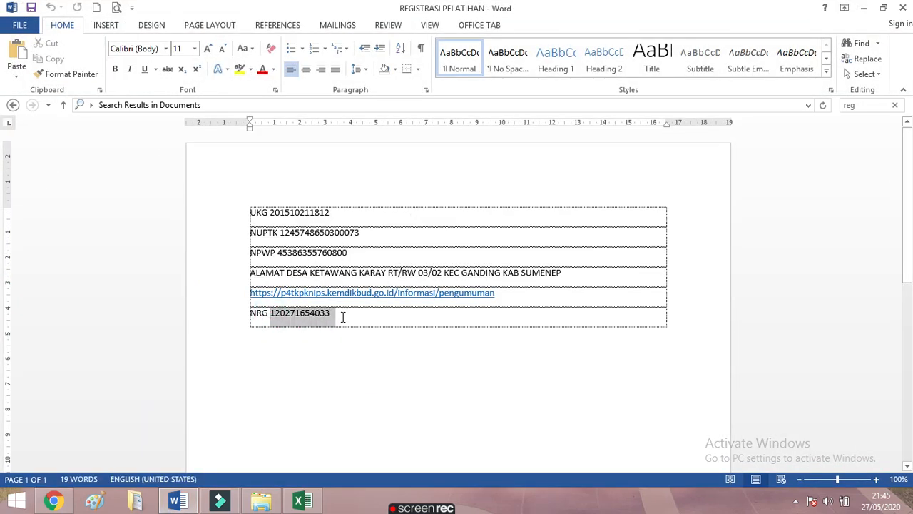
{"action": "right_click", "coordinate": [318, 319]}
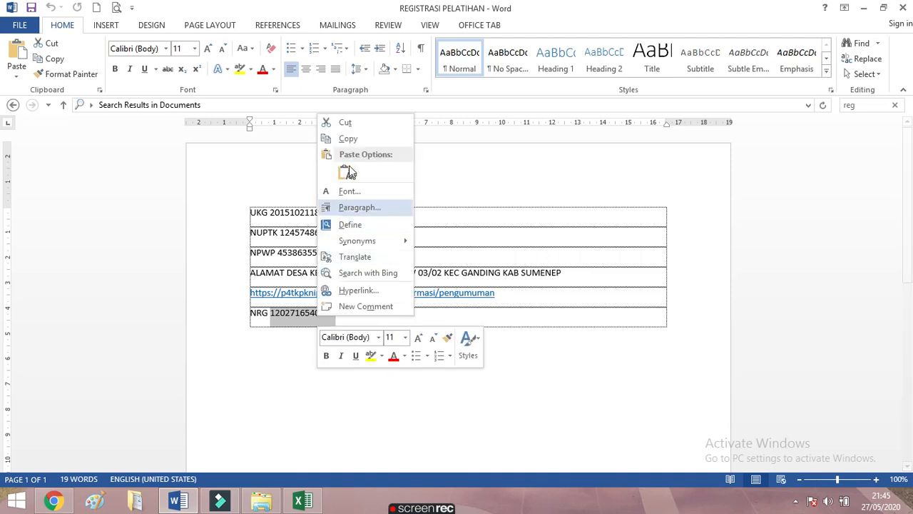
{"action": "left_click", "coordinate": [346, 140]}
{"action": "left_click", "coordinate": [55, 502]}
Paste the NRG number into the NRG field and set the teacher type to Guru Kelas
{"action": "right_click", "coordinate": [275, 359]}
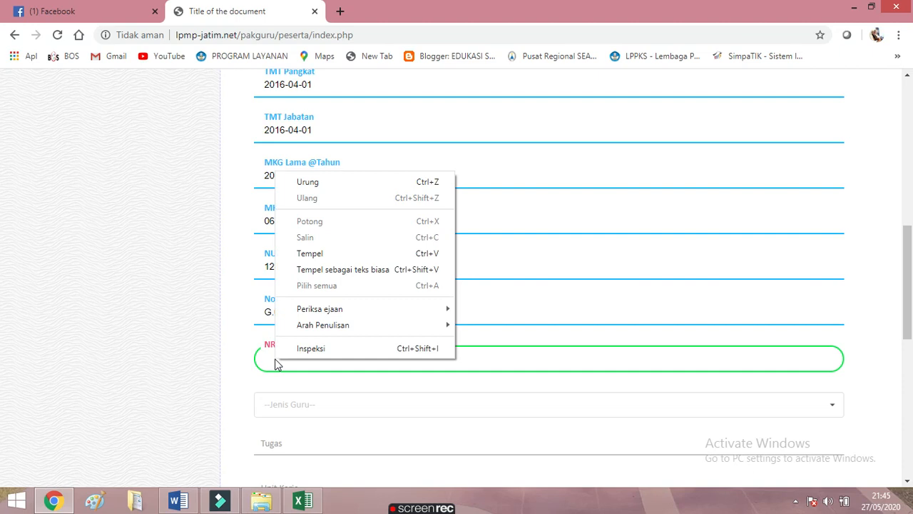
{"action": "left_click", "coordinate": [308, 257]}
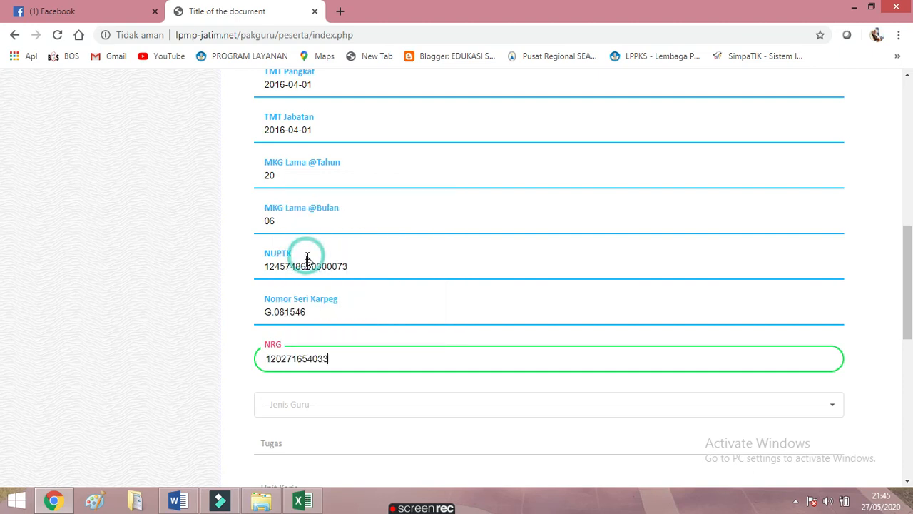
{"action": "left_click", "coordinate": [838, 411]}
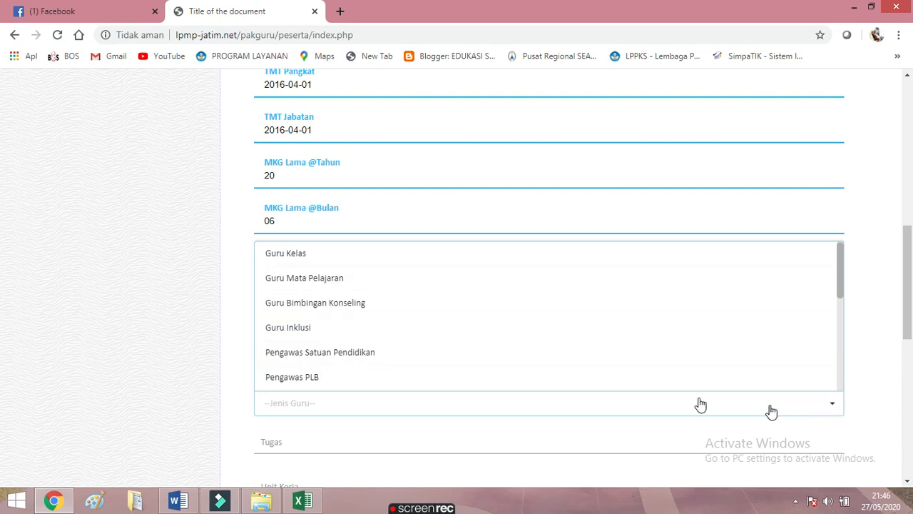
{"action": "left_click", "coordinate": [303, 254]}
Enter Kepala Sekolah as the participant's Tugas
{"action": "scroll", "coordinate": [436, 393], "scroll_direction": "down", "scroll_amount": 2}
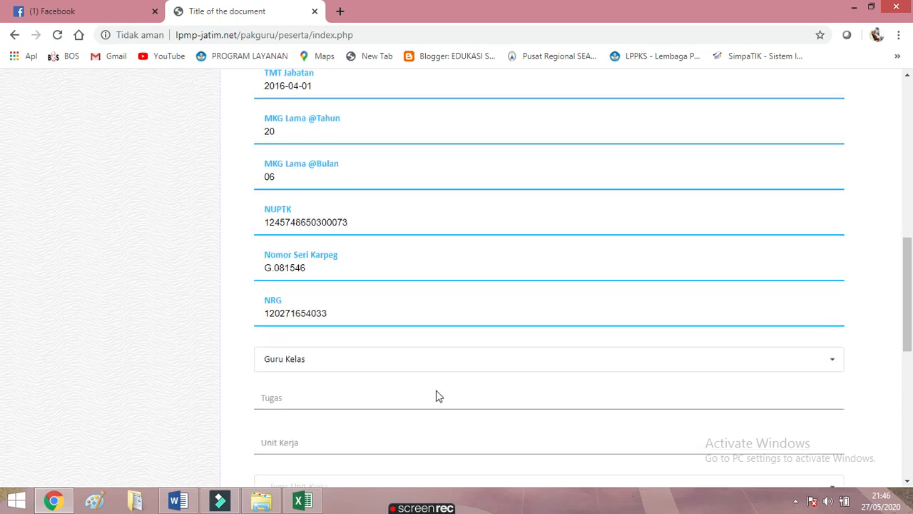
{"action": "left_click", "coordinate": [322, 311]}
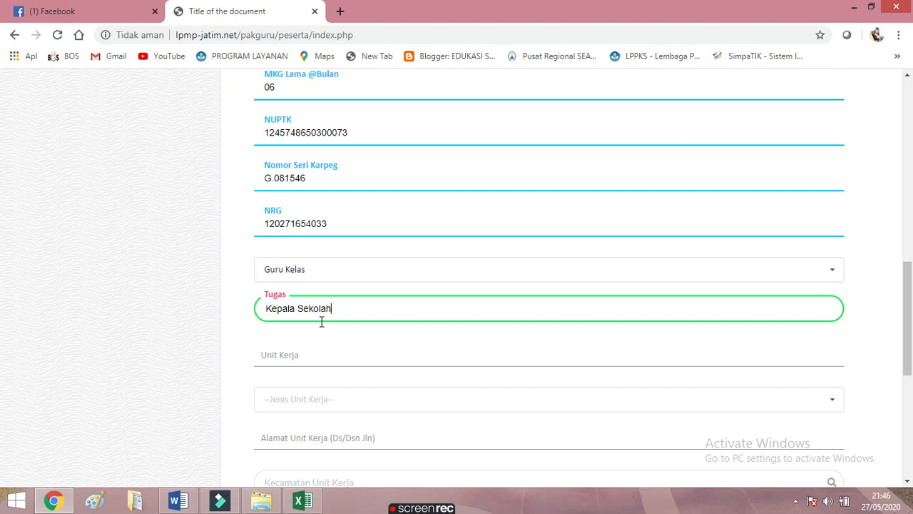
{"action": "scroll", "coordinate": [354, 381], "scroll_direction": "down", "scroll_amount": 2}
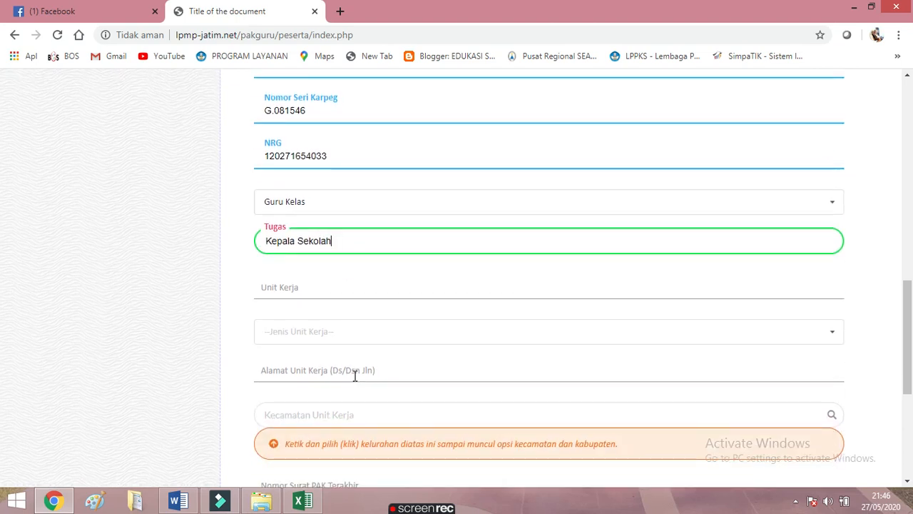
{"action": "left_click", "coordinate": [779, 219]}
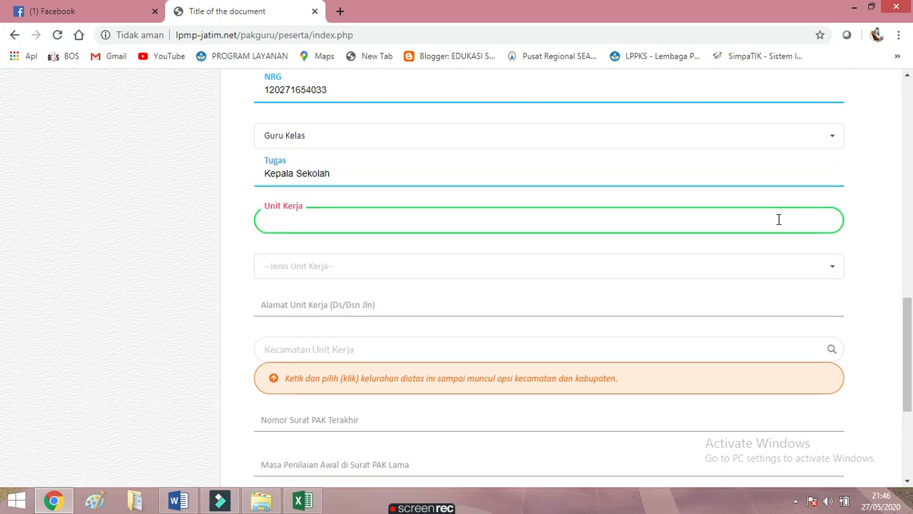
Enter 'SDN Ketawang Karay I' as the Unit Kerja, fixing the capital K
{"action": "type", "text": "A"}
{"action": "key", "text": "BackSpace"}
{"action": "type", "text": "SD"}
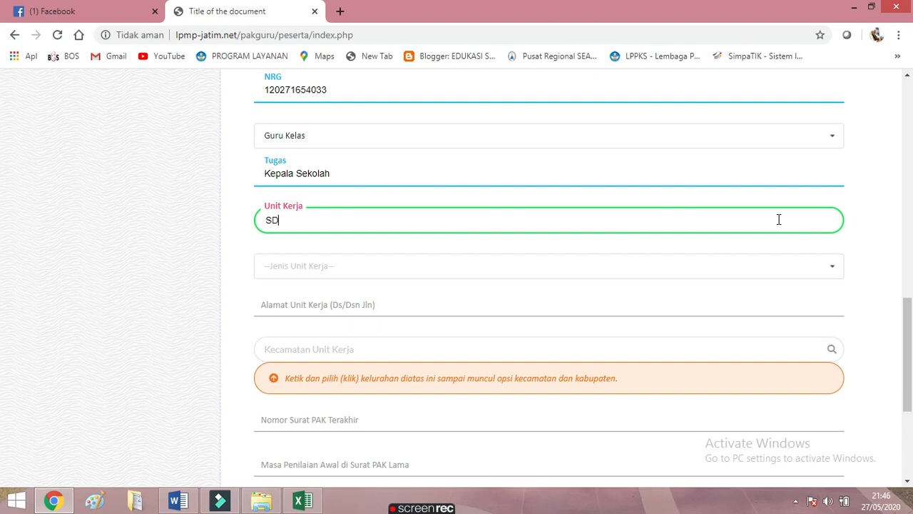
{"action": "type", "text": "N Ketawang karay"}
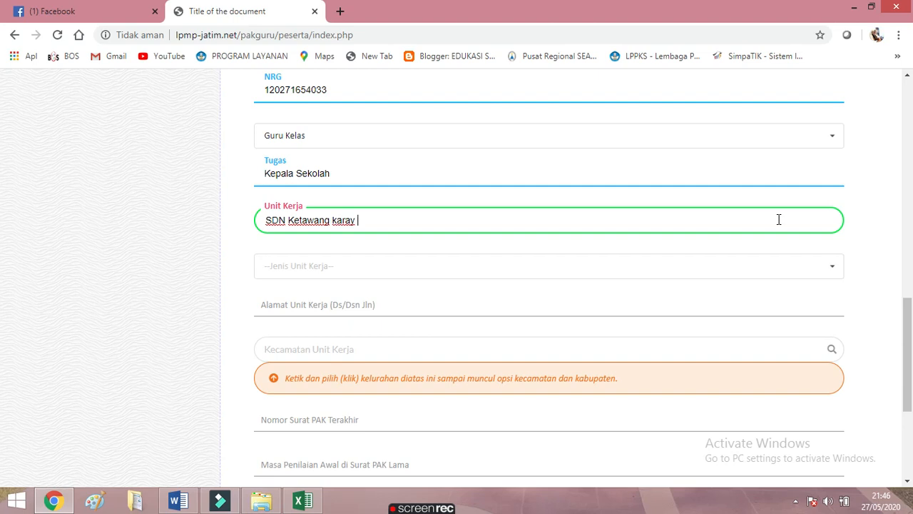
{"action": "type", "text": " I"}
{"action": "left_click", "coordinate": [341, 220]}
{"action": "key", "text": "BackSpace"}
{"action": "type", "text": "K"}
Set the work unit type to SD and its address to 'Jalan Mandala No 6 Ketawang Karay'
{"action": "left_click", "coordinate": [826, 278]}
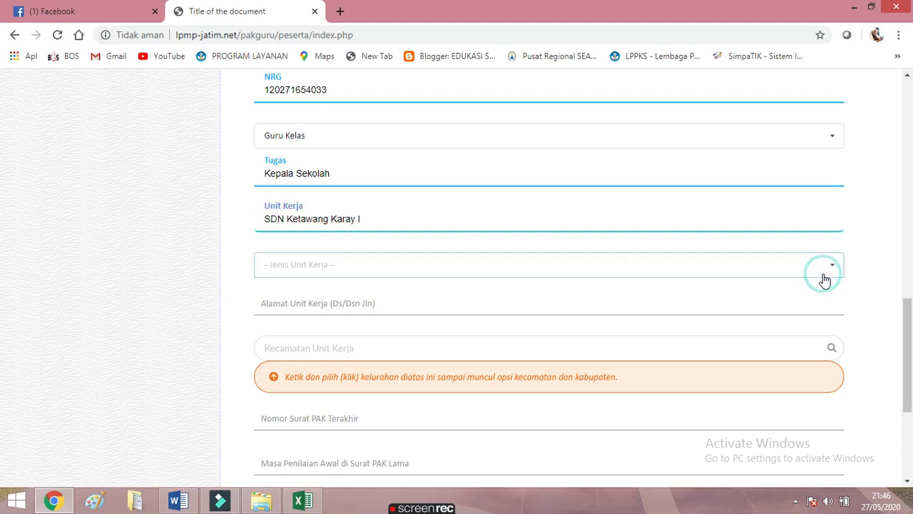
{"action": "left_click", "coordinate": [287, 342]}
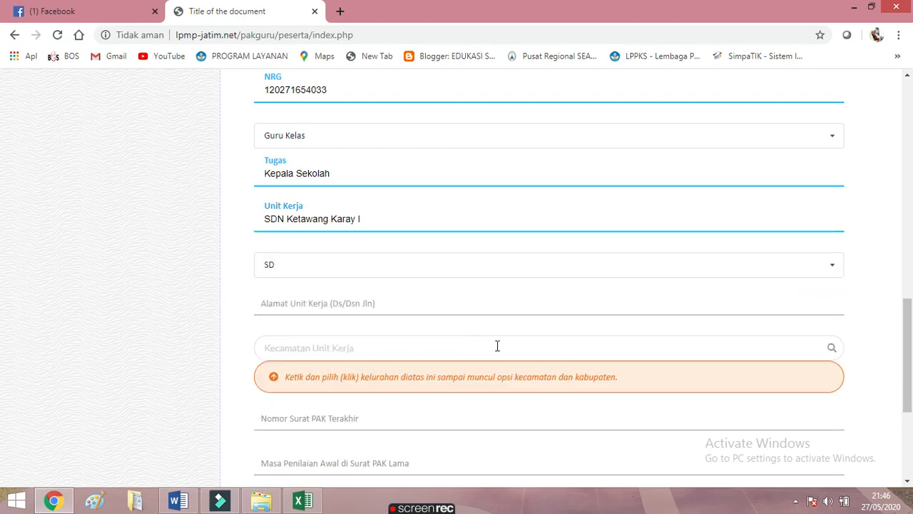
{"action": "left_click", "coordinate": [424, 306]}
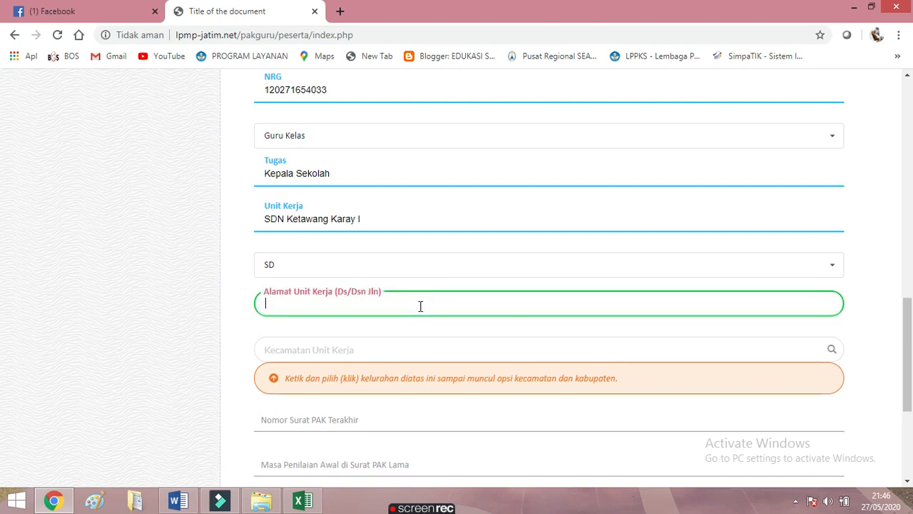
{"action": "type", "text": "j"}
{"action": "key", "text": "BackSpace"}
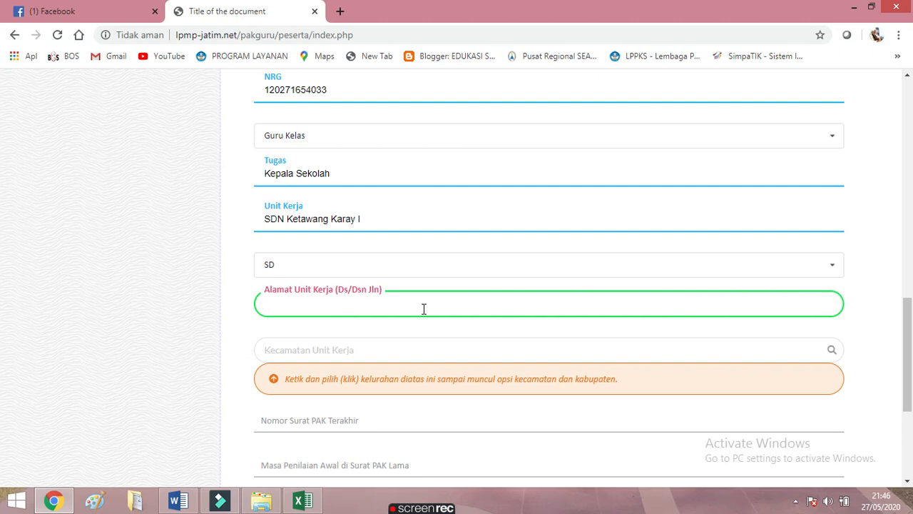
{"action": "type", "text": "Jalan Mandala No 6 Keta"}
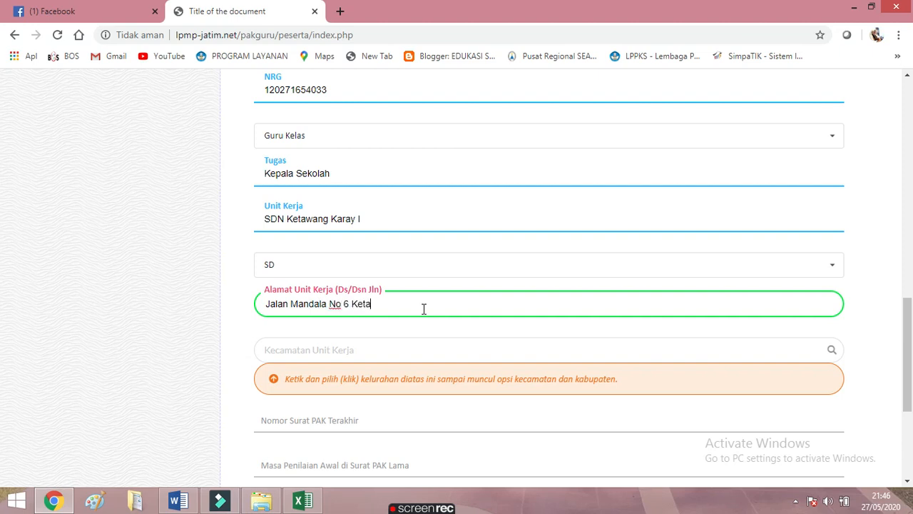
{"action": "type", "text": "wang Karay"}
Search for and select Kecamatan Ganding as the work unit's sub-district
{"action": "left_click", "coordinate": [333, 351]}
{"action": "type", "text": "Ganding"}
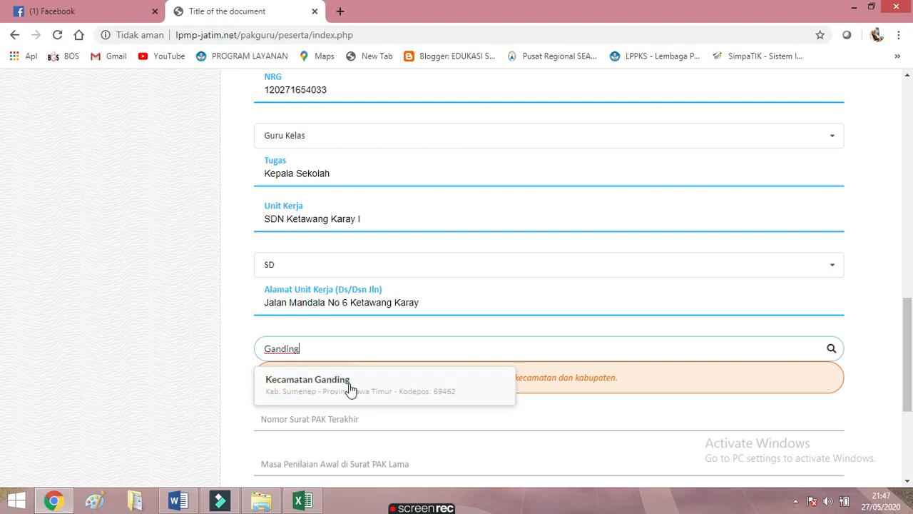
{"action": "left_click", "coordinate": [346, 382]}
{"action": "scroll", "coordinate": [349, 395], "scroll_direction": "down", "scroll_amount": 1}
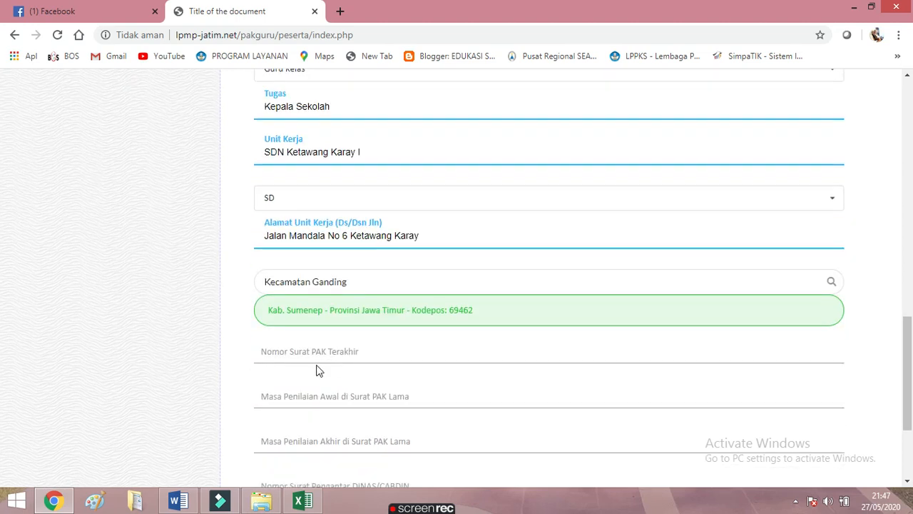
{"action": "left_click", "coordinate": [318, 350]}
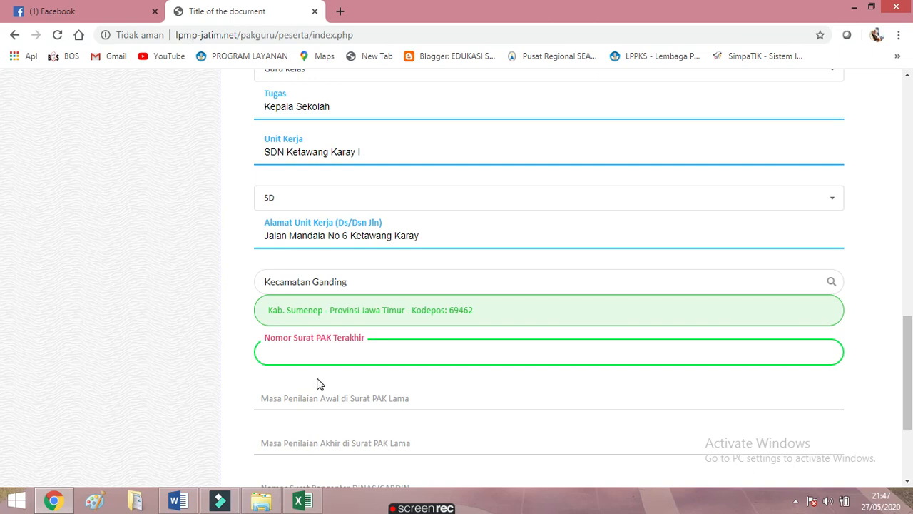
{"action": "left_click", "coordinate": [272, 353]}
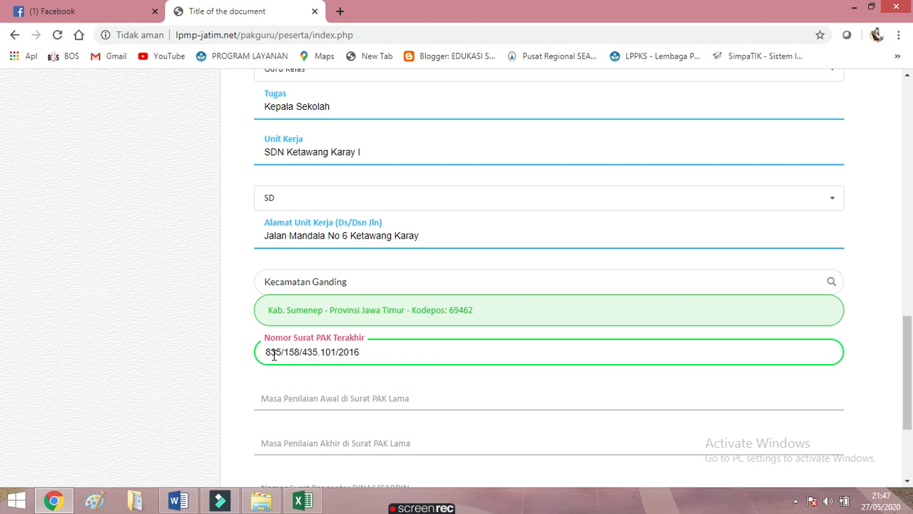
{"action": "scroll", "coordinate": [350, 415], "scroll_direction": "down", "scroll_amount": 1}
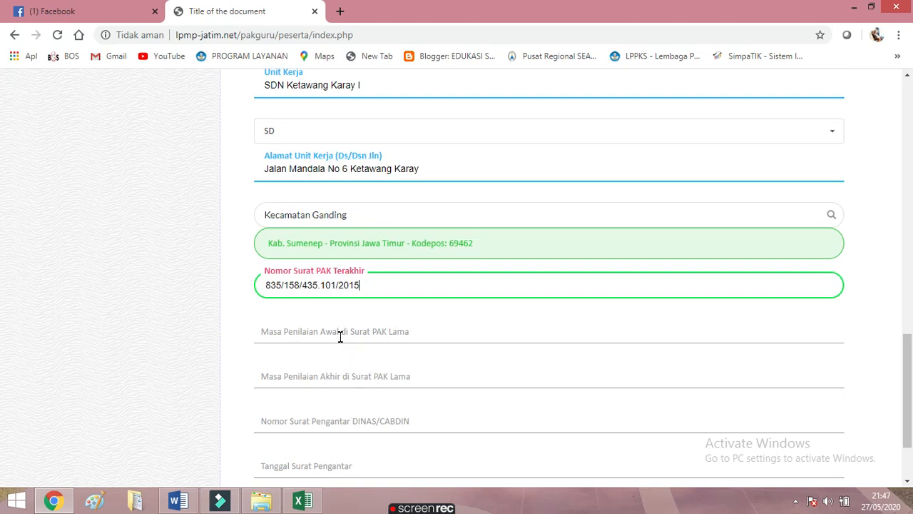
Pick 1 April 2011 from the calendar as the old PAK assessment period start
{"action": "left_click", "coordinate": [313, 329]}
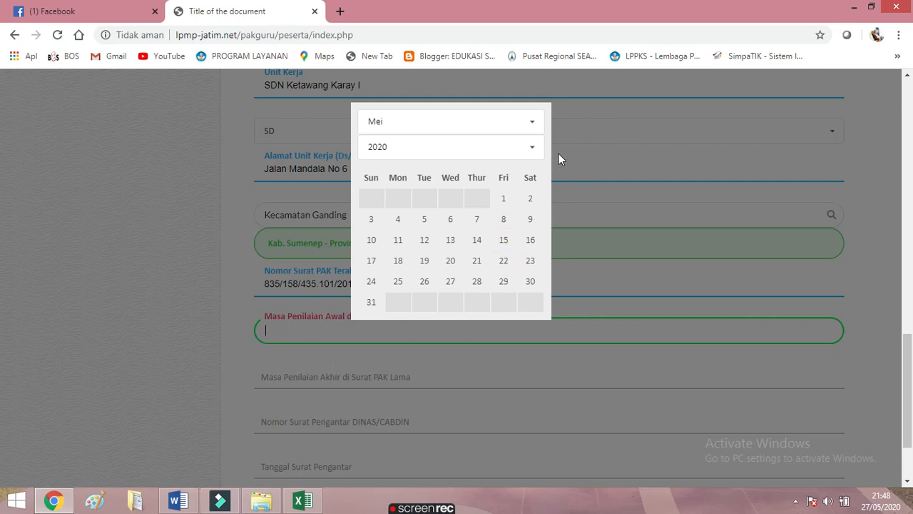
{"action": "left_click", "coordinate": [532, 150]}
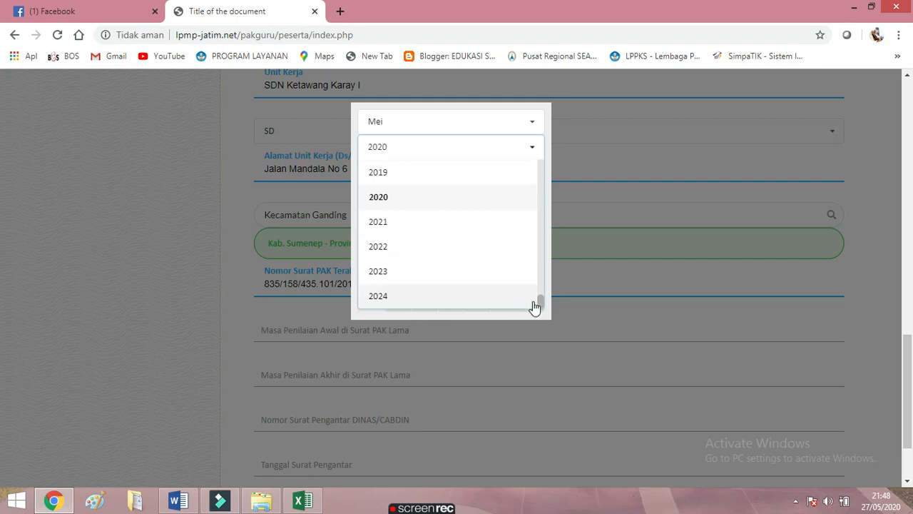
{"action": "left_click_drag", "start_coordinate": [540, 305], "coordinate": [538, 287]}
{"action": "left_click", "coordinate": [394, 207]}
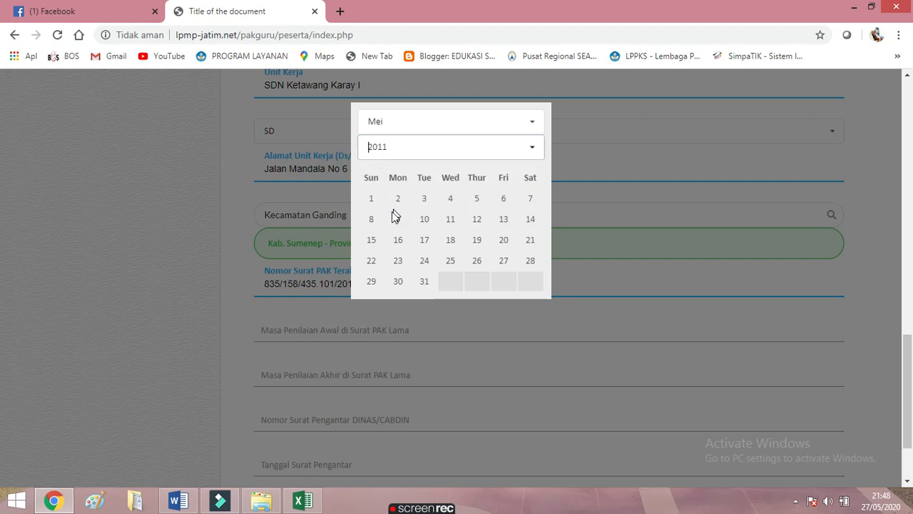
{"action": "left_click", "coordinate": [531, 124]}
{"action": "left_click", "coordinate": [540, 187]}
{"action": "left_click_drag", "start_coordinate": [539, 187], "coordinate": [539, 165]}
{"action": "left_click", "coordinate": [521, 169]}
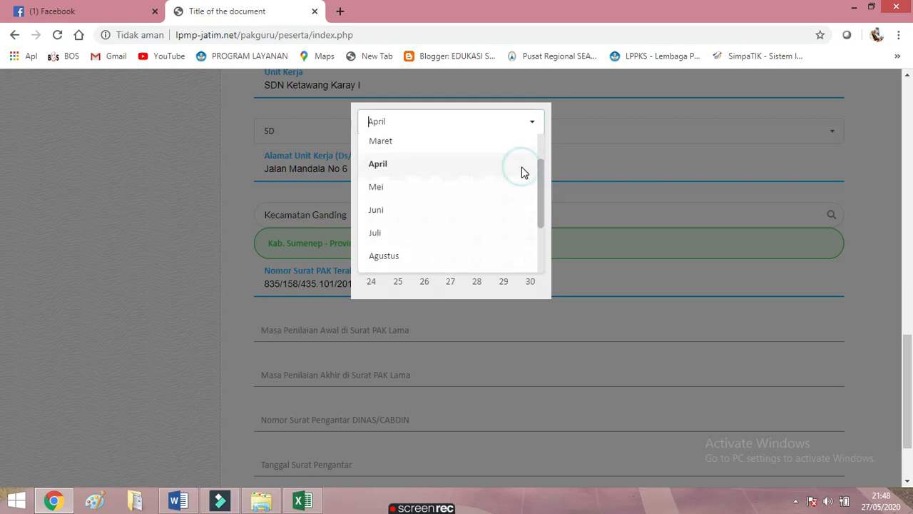
{"action": "left_click", "coordinate": [504, 200]}
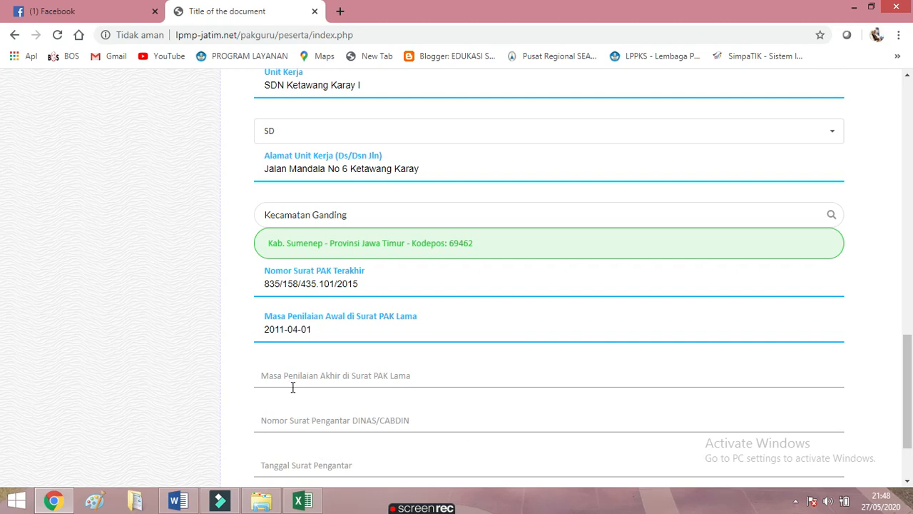
Pick 30 June 2015 from the calendar as the old PAK assessment period end
{"action": "left_click", "coordinate": [293, 375]}
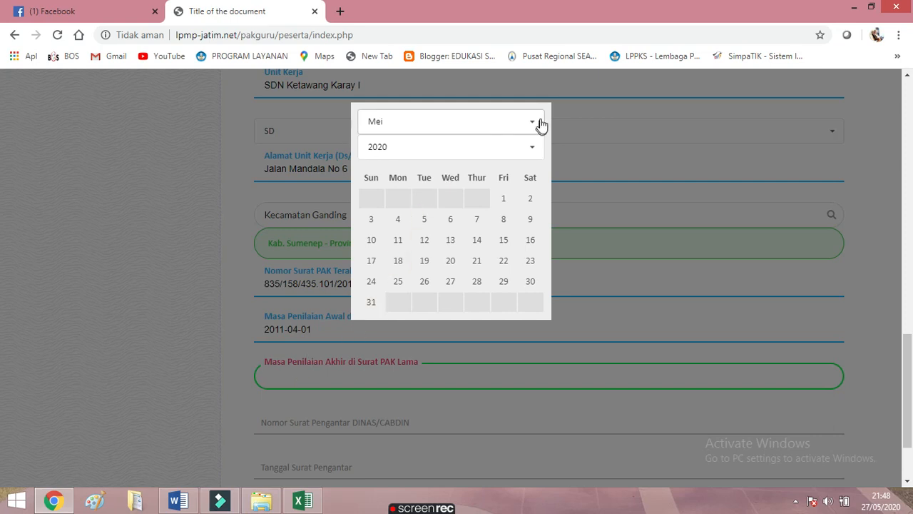
{"action": "left_click", "coordinate": [531, 149]}
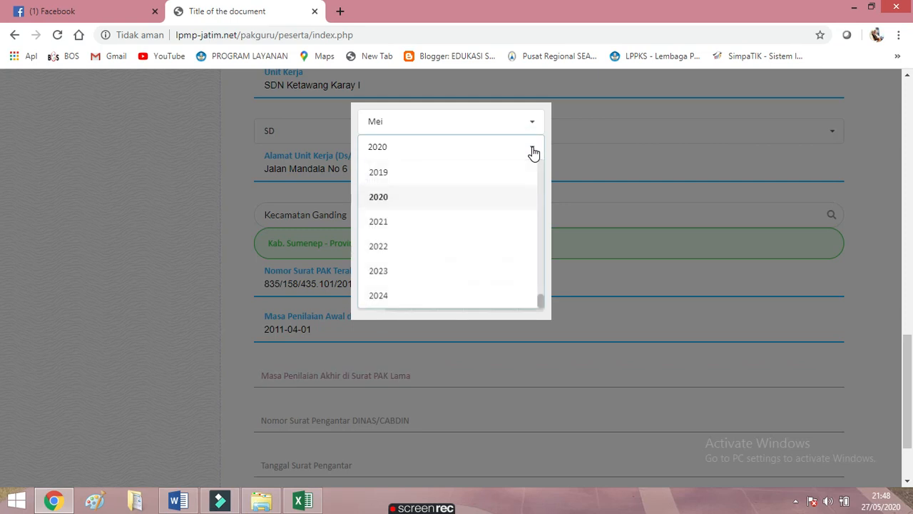
{"action": "left_click_drag", "start_coordinate": [542, 301], "coordinate": [538, 287]}
{"action": "left_click", "coordinate": [397, 204]}
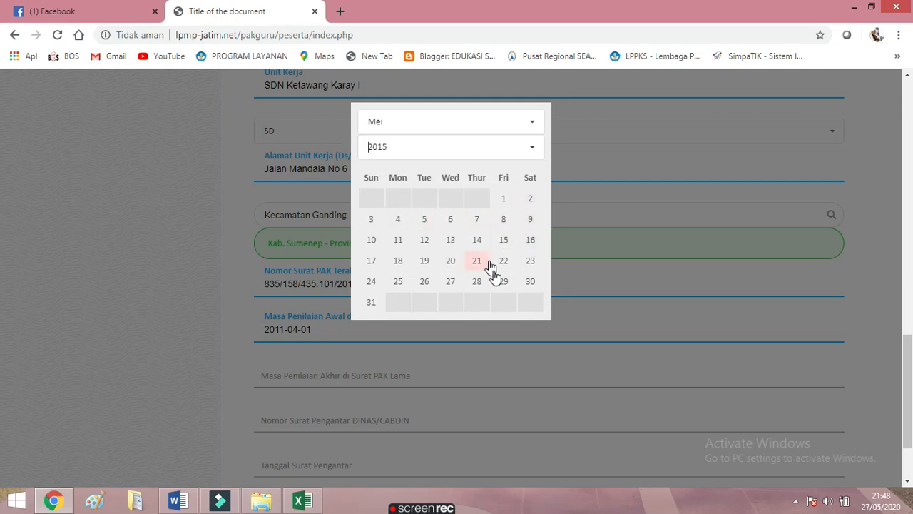
{"action": "left_click", "coordinate": [532, 127]}
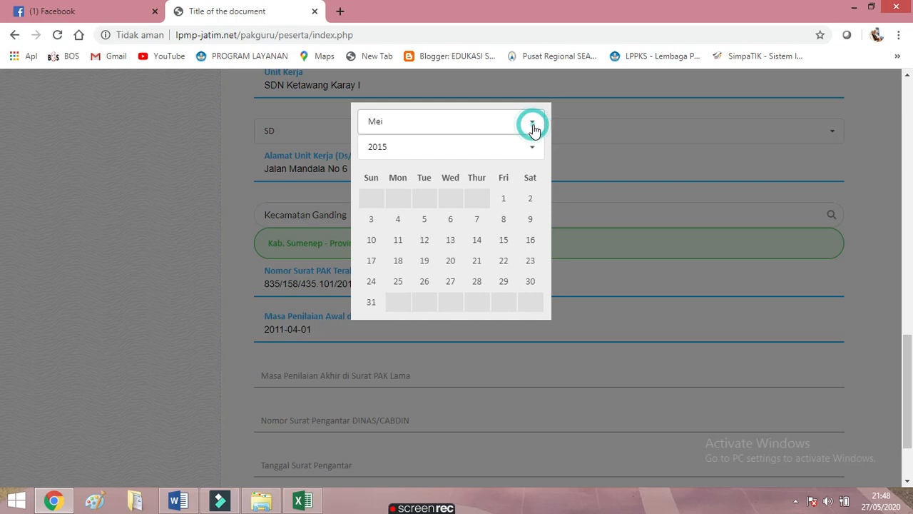
{"action": "left_click", "coordinate": [501, 171]}
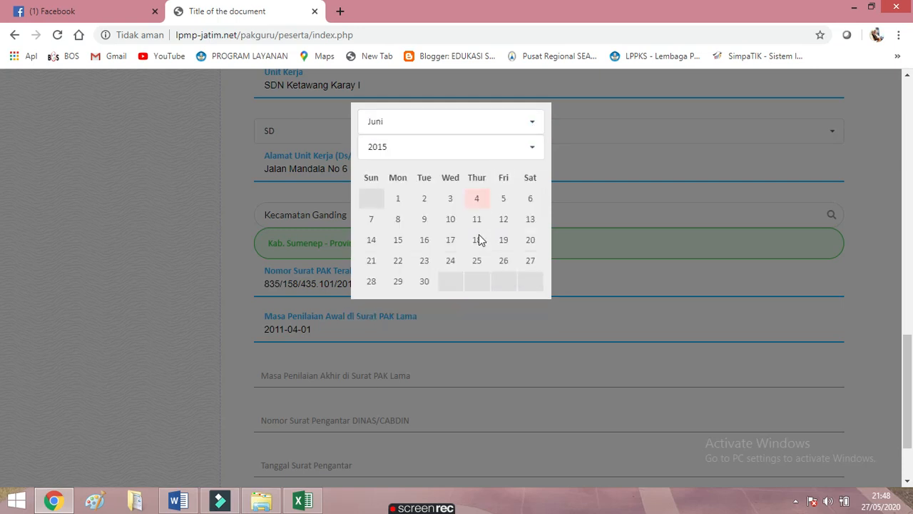
{"action": "left_click", "coordinate": [423, 281]}
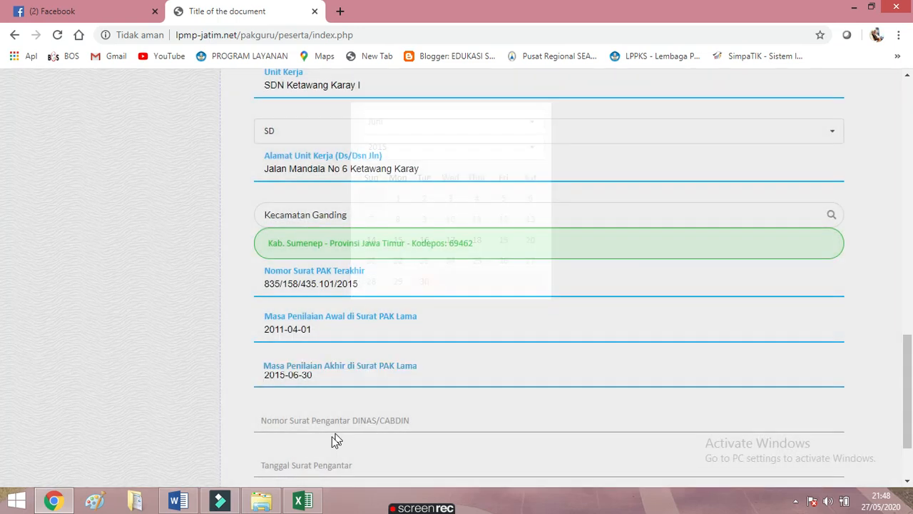
{"action": "scroll", "coordinate": [316, 430], "scroll_direction": "down", "scroll_amount": 1}
{"action": "left_click", "coordinate": [279, 354]}
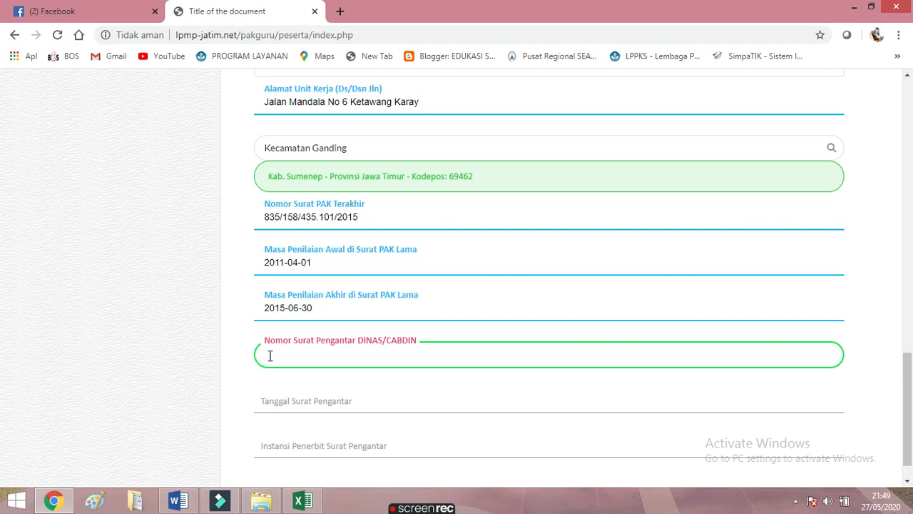
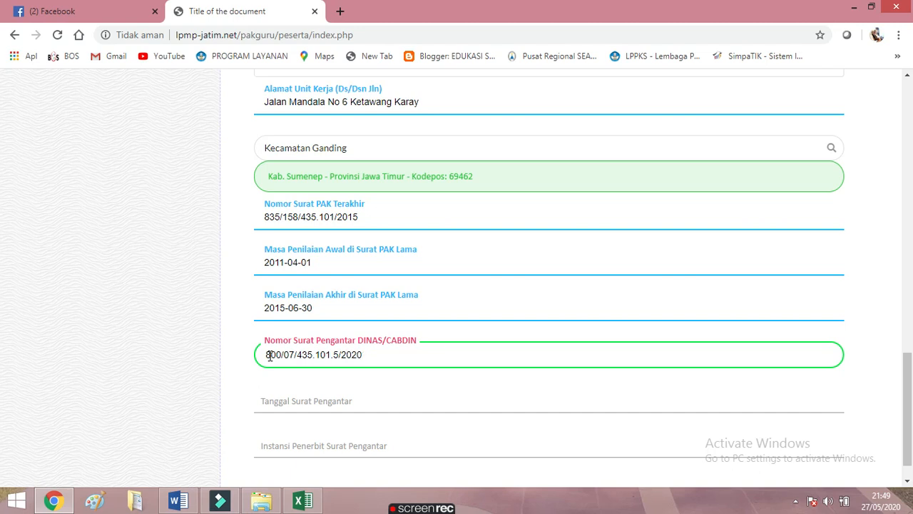
{"action": "left_click", "coordinate": [300, 404]}
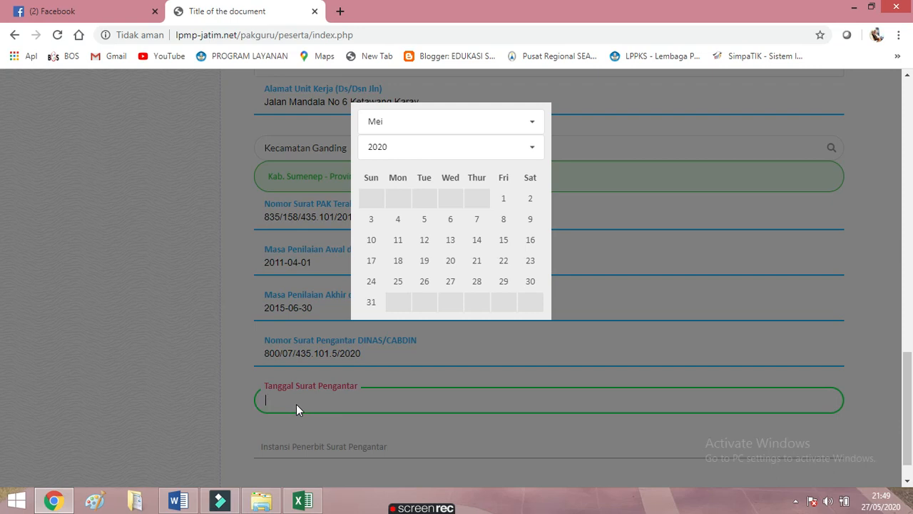
{"action": "left_click", "coordinate": [533, 123]}
{"action": "left_click_drag", "start_coordinate": [540, 208], "coordinate": [543, 144]}
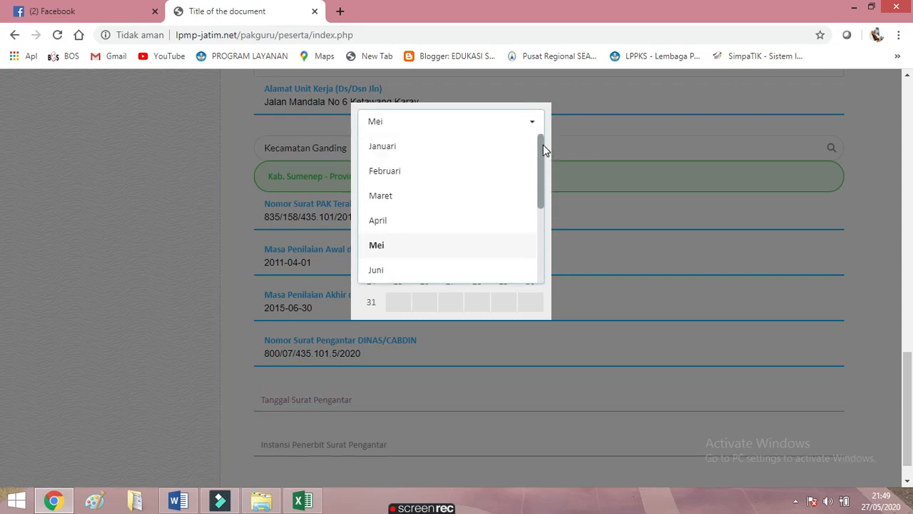
{"action": "left_click", "coordinate": [511, 149]}
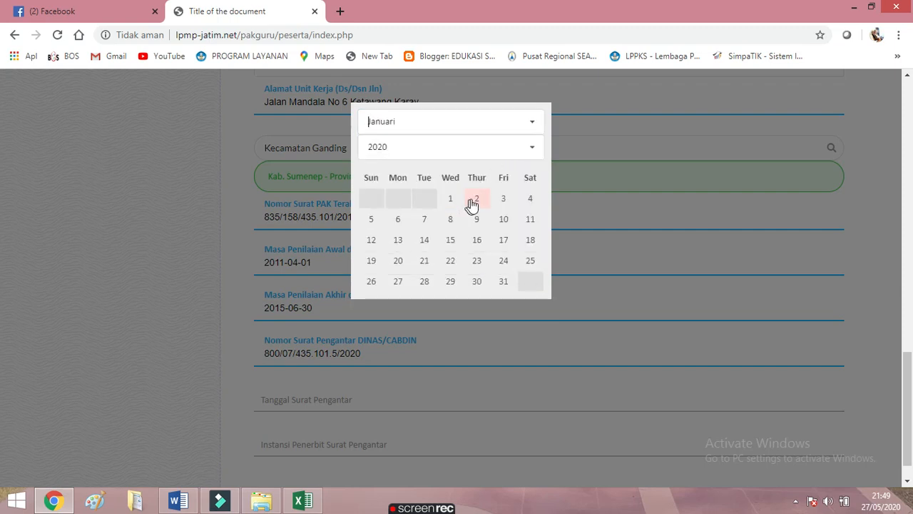
{"action": "left_click", "coordinate": [503, 198]}
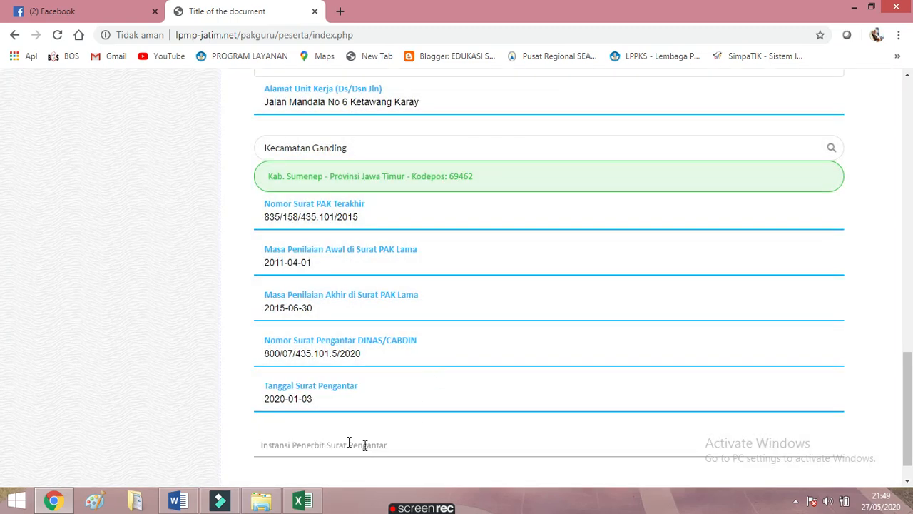
{"action": "scroll", "coordinate": [342, 432], "scroll_direction": "down", "scroll_amount": 1}
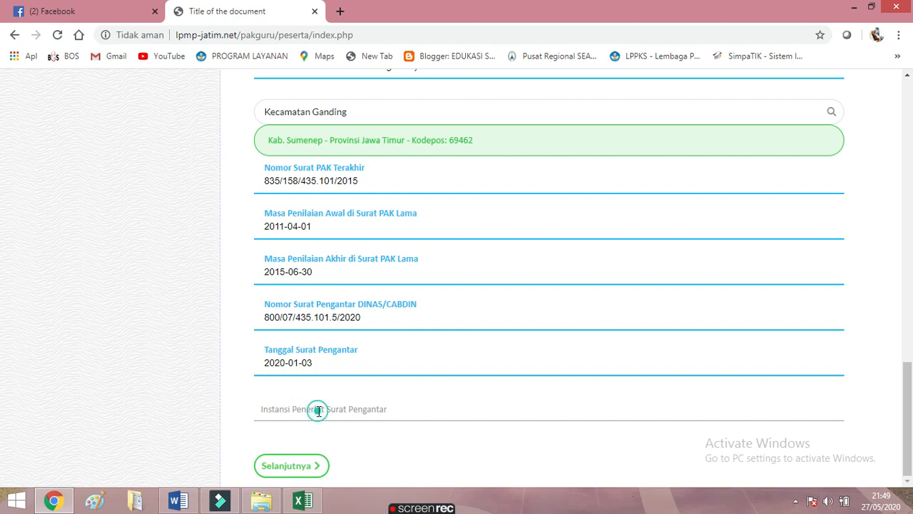
Enter Dinas Pendidikan Kabupaten Sumenep as the issuing agency and save the biodata
{"action": "left_click", "coordinate": [317, 411]}
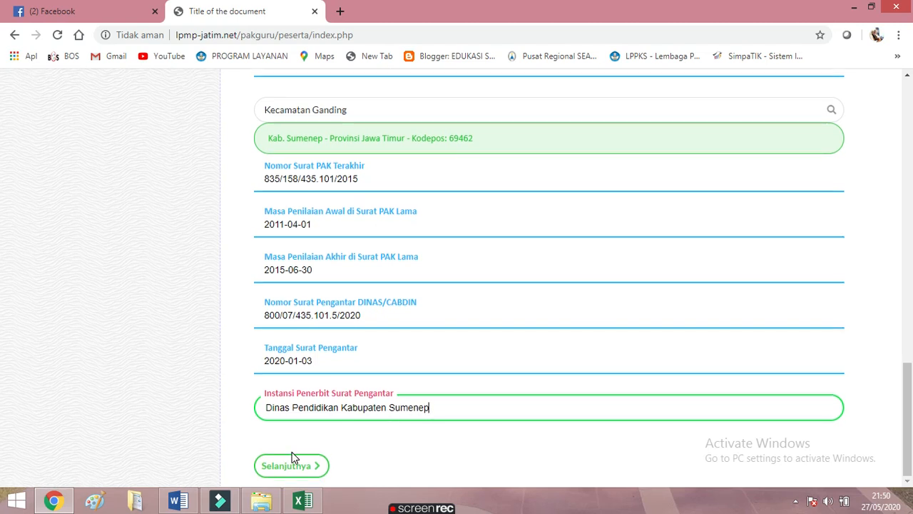
{"action": "left_click", "coordinate": [298, 473]}
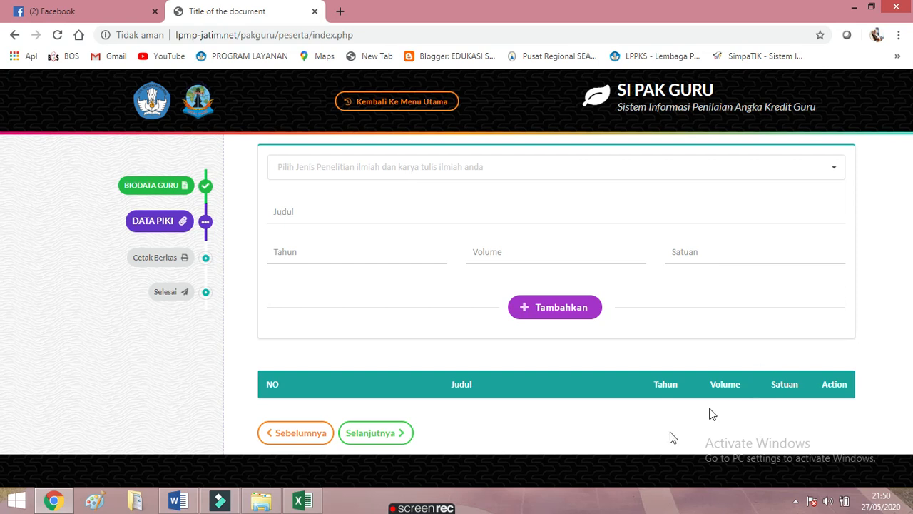
Review the Excel DUPAK Lamp I sheet down to the JUMLAH UNSUR UTAMA totals 13,500, 22,000, 35,500
{"action": "left_click", "coordinate": [303, 501]}
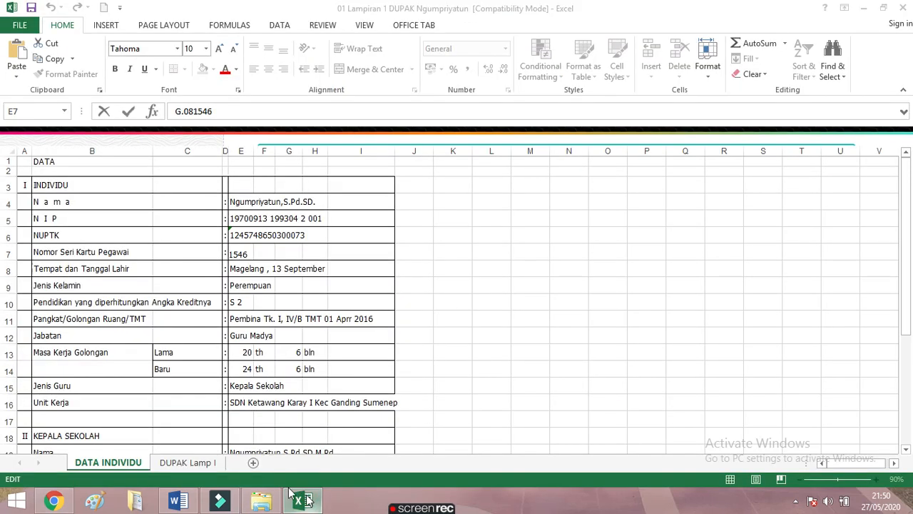
{"action": "left_click", "coordinate": [198, 467]}
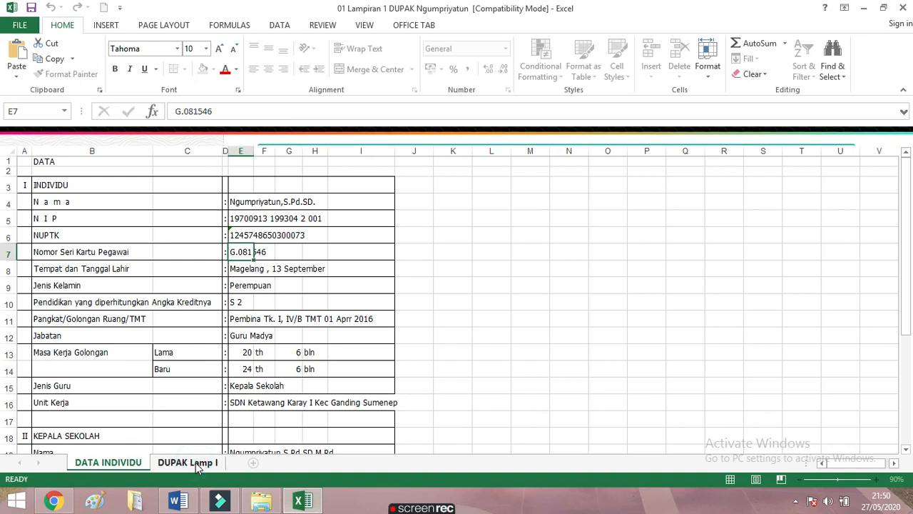
{"action": "scroll", "coordinate": [342, 329], "scroll_direction": "down", "scroll_amount": 4}
{"action": "scroll", "coordinate": [345, 329], "scroll_direction": "down", "scroll_amount": 8}
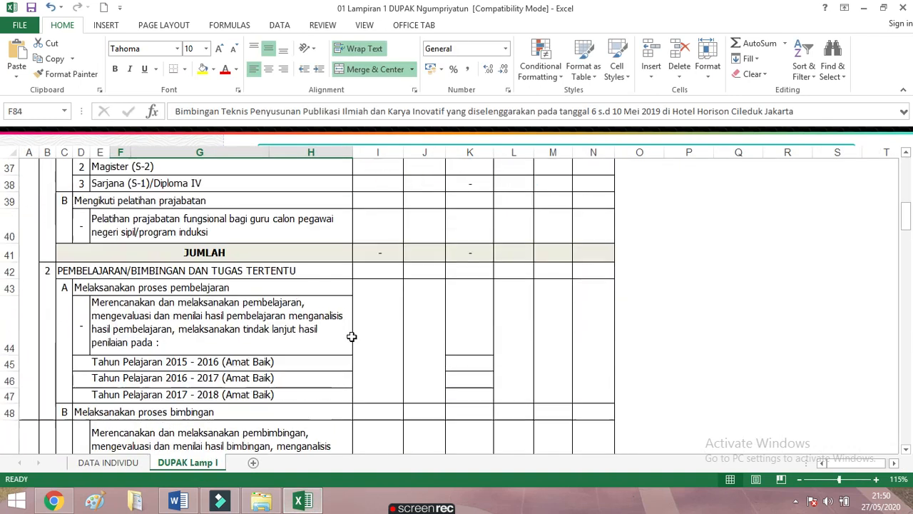
{"action": "scroll", "coordinate": [351, 338], "scroll_direction": "down", "scroll_amount": 6}
{"action": "scroll", "coordinate": [352, 338], "scroll_direction": "down", "scroll_amount": 5}
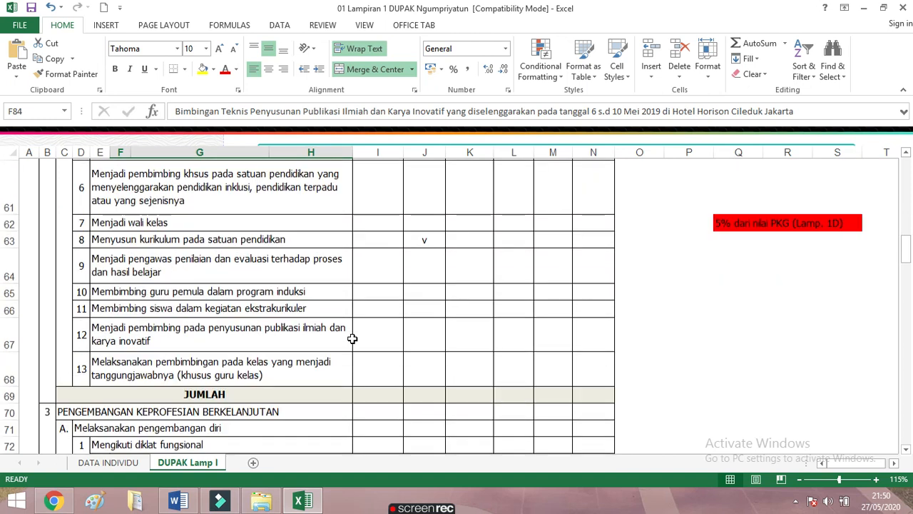
{"action": "scroll", "coordinate": [352, 339], "scroll_direction": "down", "scroll_amount": 1}
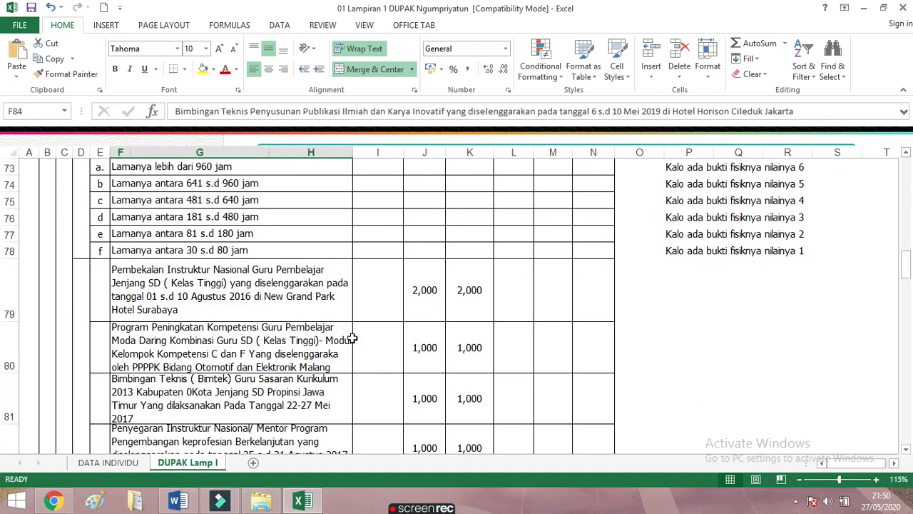
{"action": "scroll", "coordinate": [353, 338], "scroll_direction": "down", "scroll_amount": 5}
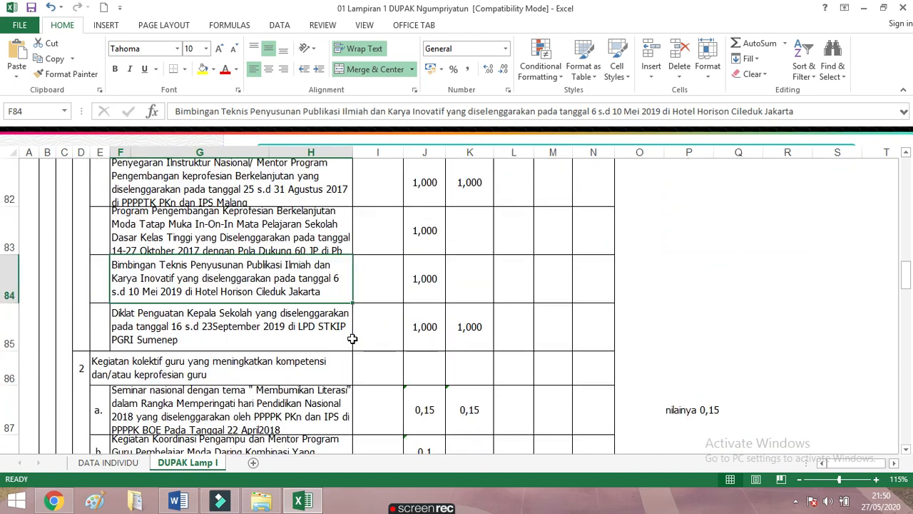
{"action": "scroll", "coordinate": [352, 338], "scroll_direction": "down", "scroll_amount": 4}
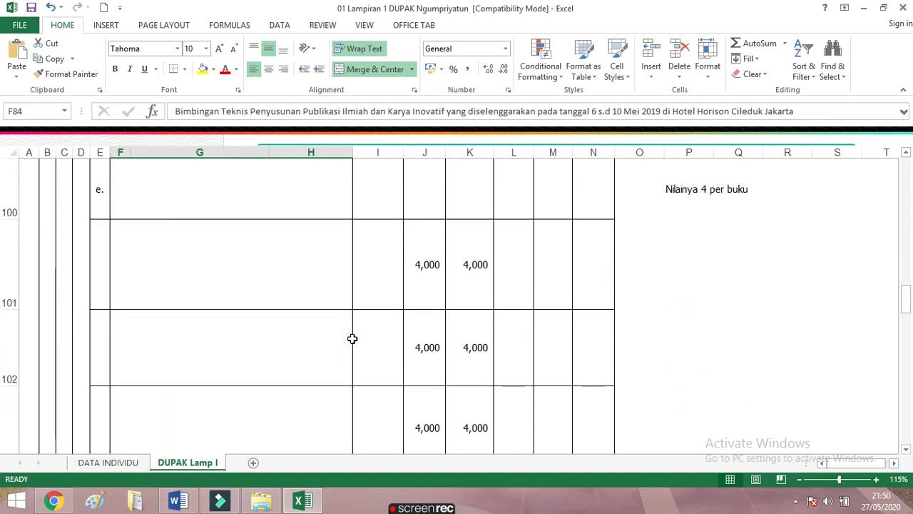
{"action": "scroll", "coordinate": [353, 338], "scroll_direction": "down", "scroll_amount": 5}
{"action": "scroll", "coordinate": [353, 338], "scroll_direction": "down", "scroll_amount": 5}
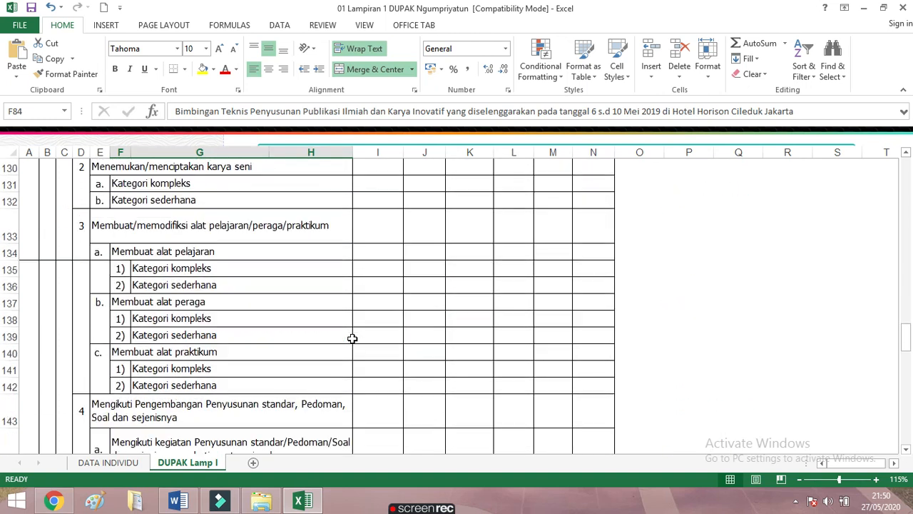
{"action": "scroll", "coordinate": [283, 371], "scroll_direction": "down", "scroll_amount": 4}
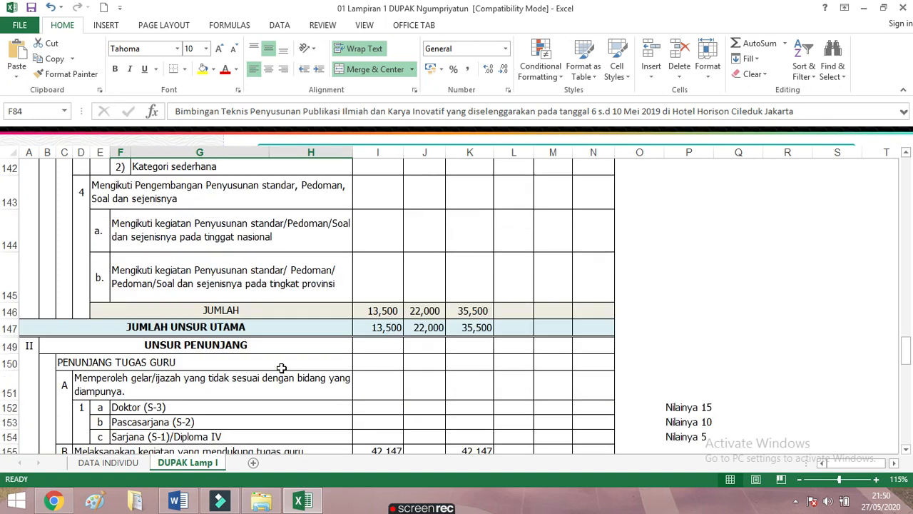
{"action": "scroll", "coordinate": [280, 367], "scroll_direction": "down", "scroll_amount": 1}
{"action": "scroll", "coordinate": [255, 268], "scroll_direction": "up", "scroll_amount": 4}
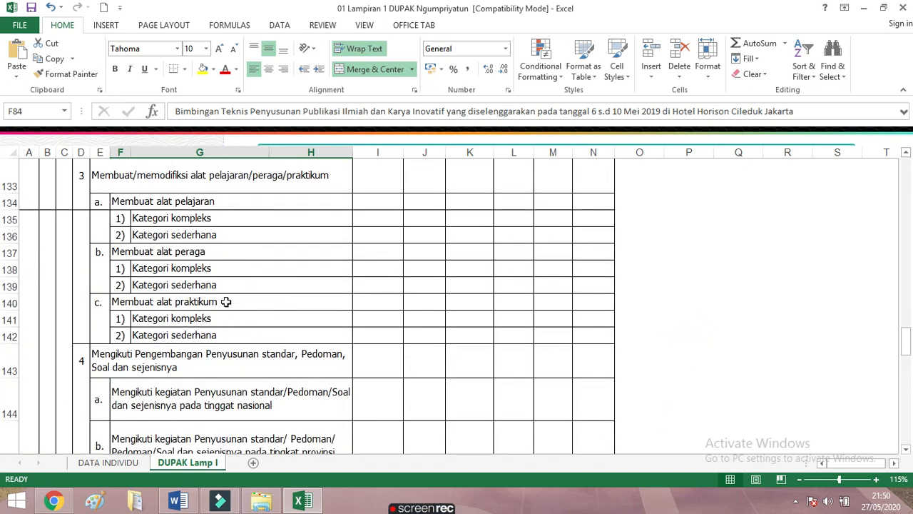
{"action": "left_click", "coordinate": [56, 501]}
Leave the PIKI Judul, Tahun, Volume and Satuan fields blank and continue to Cetak Berkas
{"action": "left_click", "coordinate": [323, 215]}
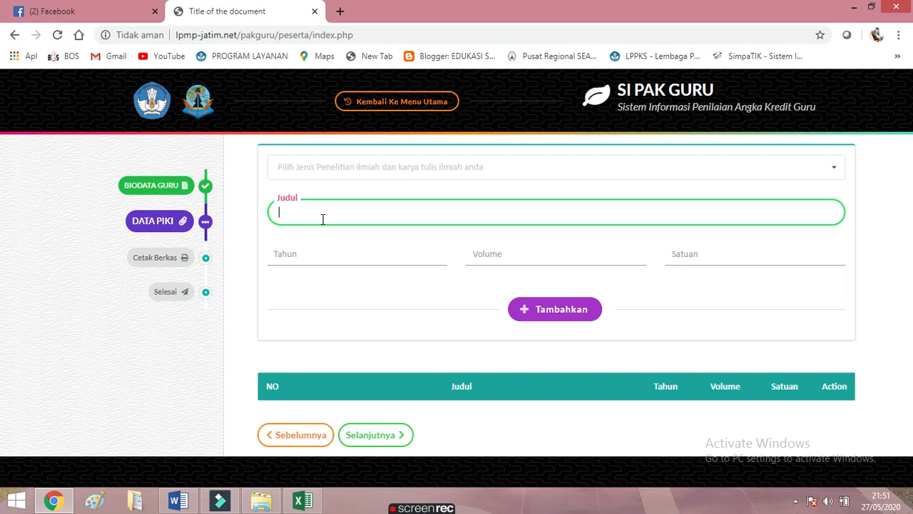
{"action": "left_click", "coordinate": [328, 254]}
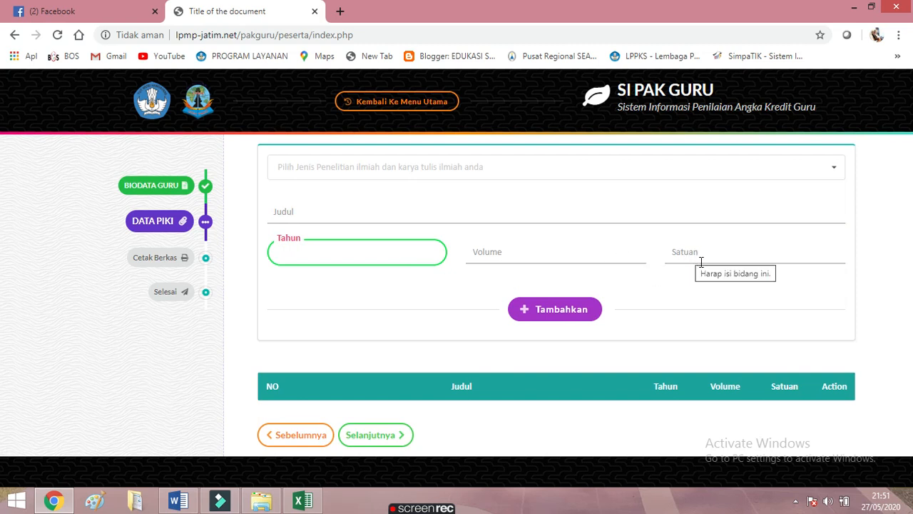
{"action": "left_click", "coordinate": [488, 251]}
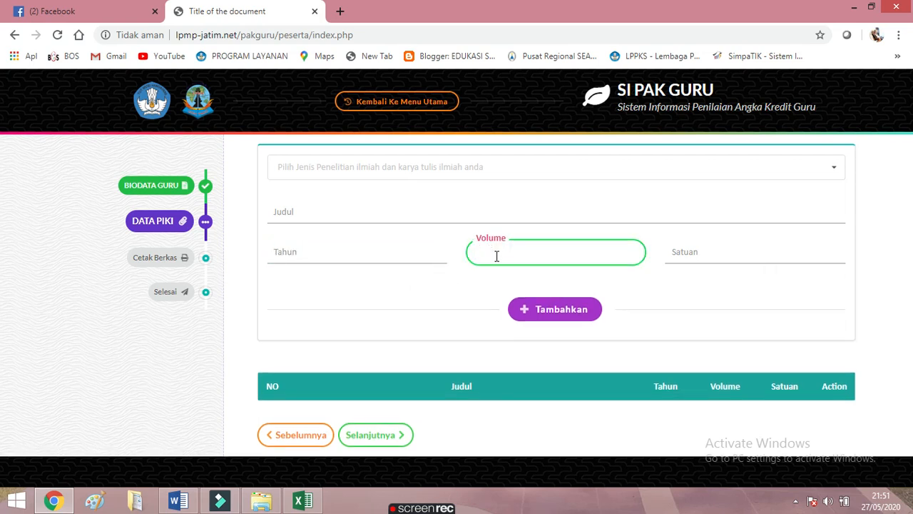
{"action": "left_click", "coordinate": [715, 258]}
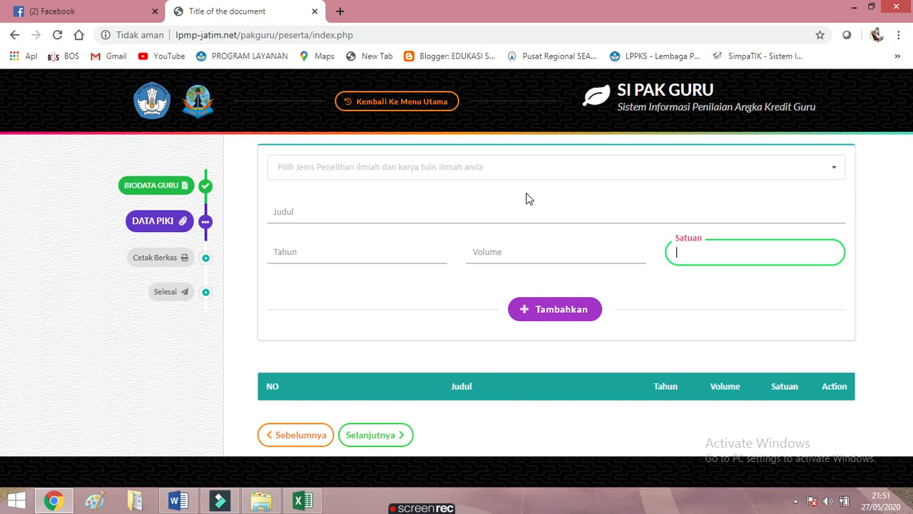
{"action": "left_click", "coordinate": [373, 435]}
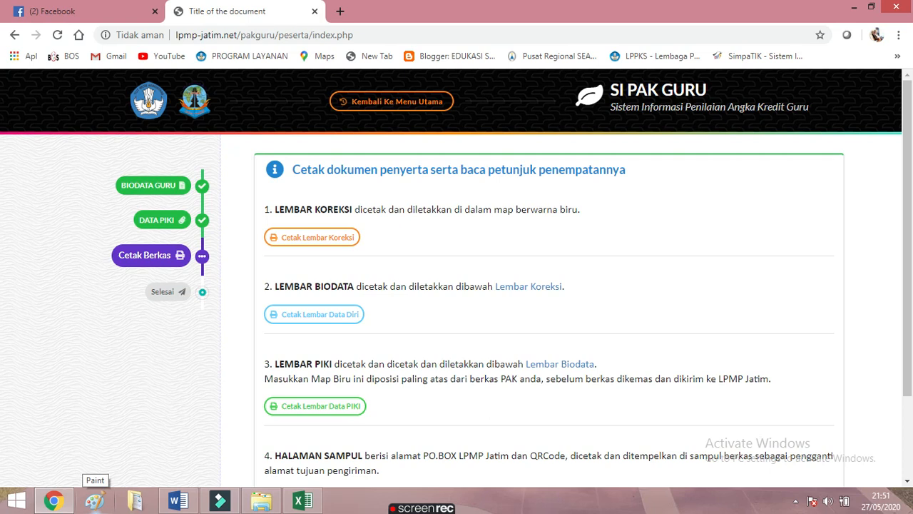
{"action": "left_click", "coordinate": [366, 321]}
{"action": "scroll", "coordinate": [388, 389], "scroll_direction": "down", "scroll_amount": 2}
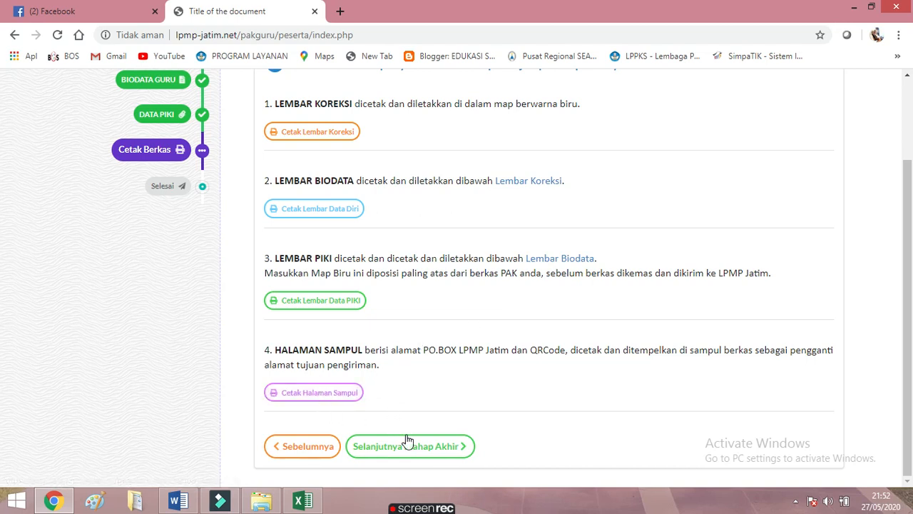
{"action": "scroll", "coordinate": [389, 335], "scroll_direction": "up", "scroll_amount": 3}
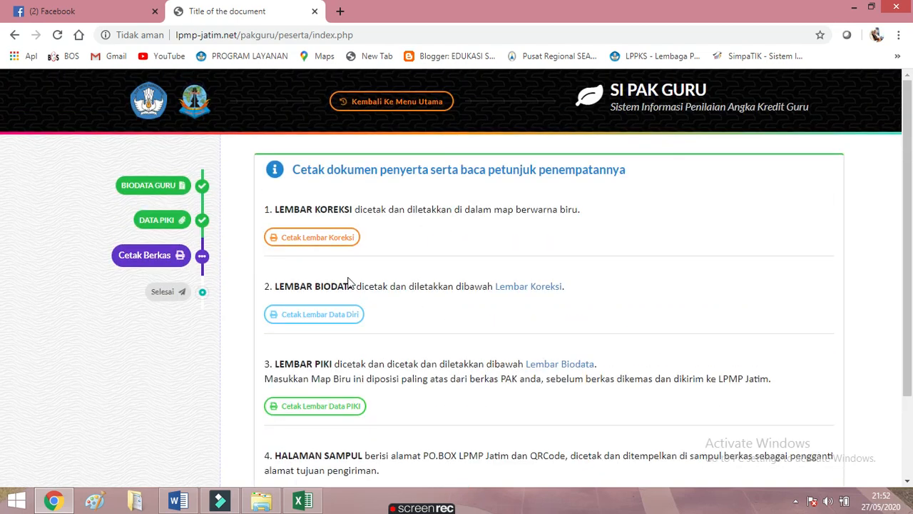
{"action": "left_click", "coordinate": [321, 237]}
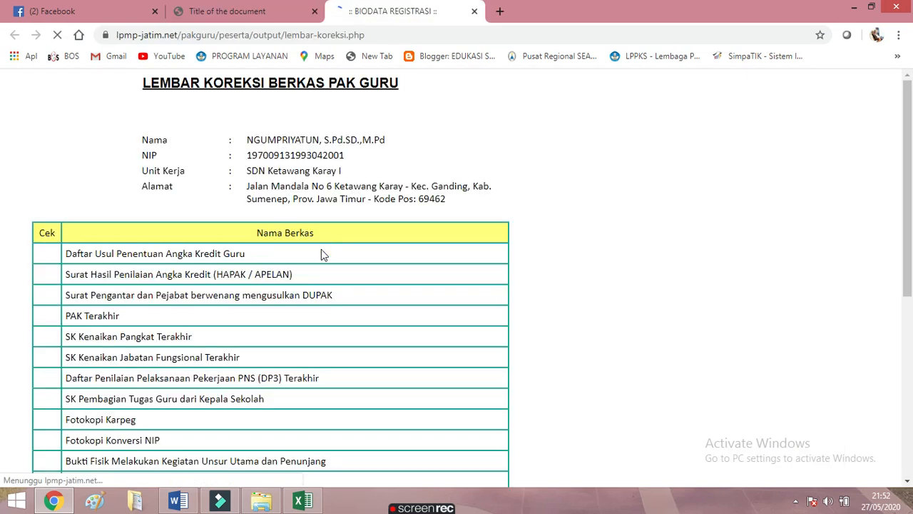
Scroll through the Lembar Koreksi correction sheet, then return to the SI PAK GURU tab
{"action": "scroll", "coordinate": [284, 324], "scroll_direction": "down", "scroll_amount": 2}
{"action": "scroll", "coordinate": [283, 325], "scroll_direction": "down", "scroll_amount": 1}
{"action": "scroll", "coordinate": [283, 325], "scroll_direction": "up", "scroll_amount": 3}
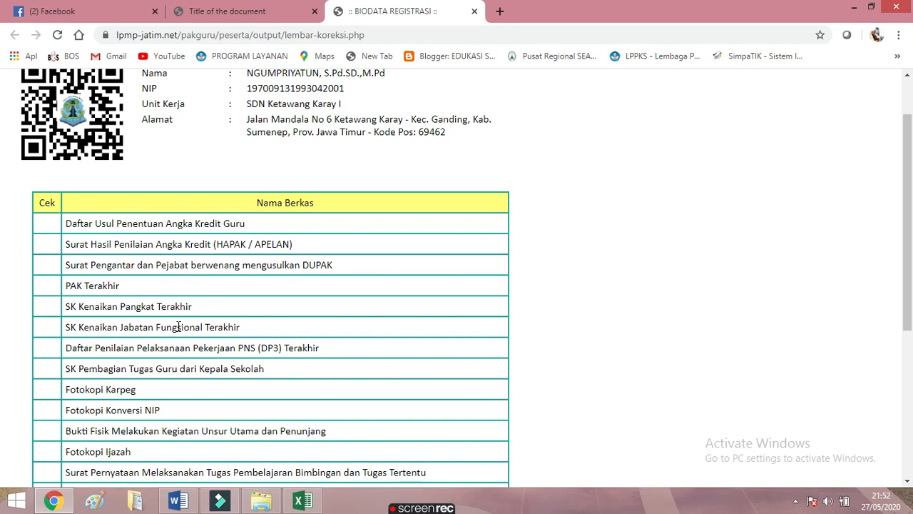
{"action": "scroll", "coordinate": [177, 327], "scroll_direction": "down", "scroll_amount": 1}
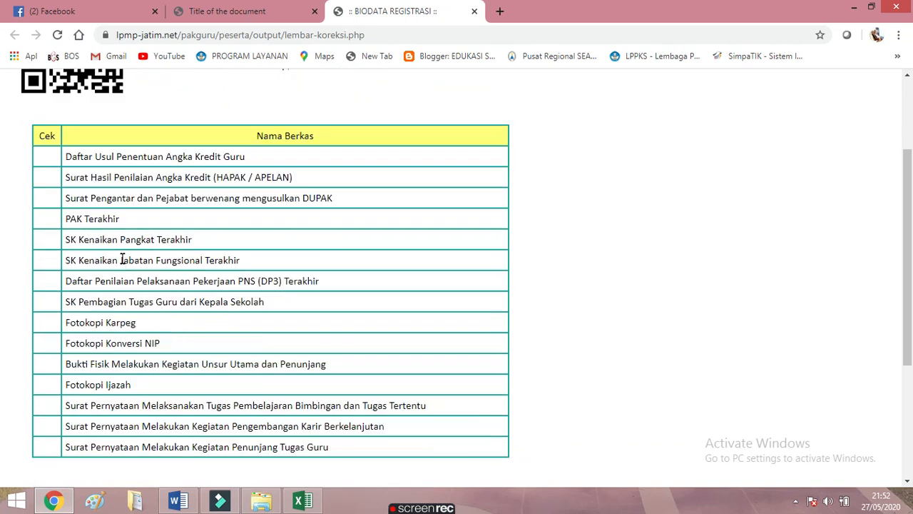
{"action": "scroll", "coordinate": [123, 282], "scroll_direction": "down", "scroll_amount": 2}
{"action": "scroll", "coordinate": [314, 383], "scroll_direction": "down", "scroll_amount": 1}
{"action": "scroll", "coordinate": [328, 382], "scroll_direction": "up", "scroll_amount": 5}
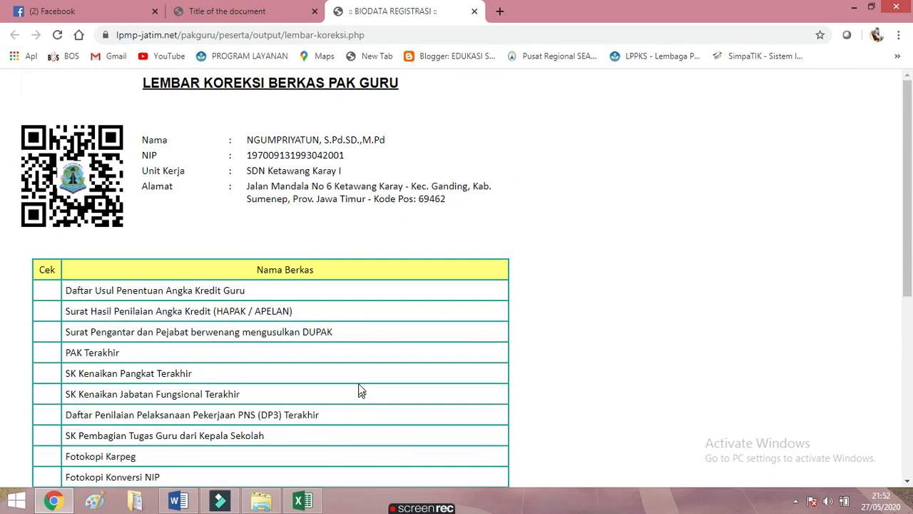
{"action": "scroll", "coordinate": [354, 328], "scroll_direction": "down", "scroll_amount": 3}
{"action": "scroll", "coordinate": [371, 335], "scroll_direction": "up", "scroll_amount": 3}
{"action": "left_click", "coordinate": [256, 13]}
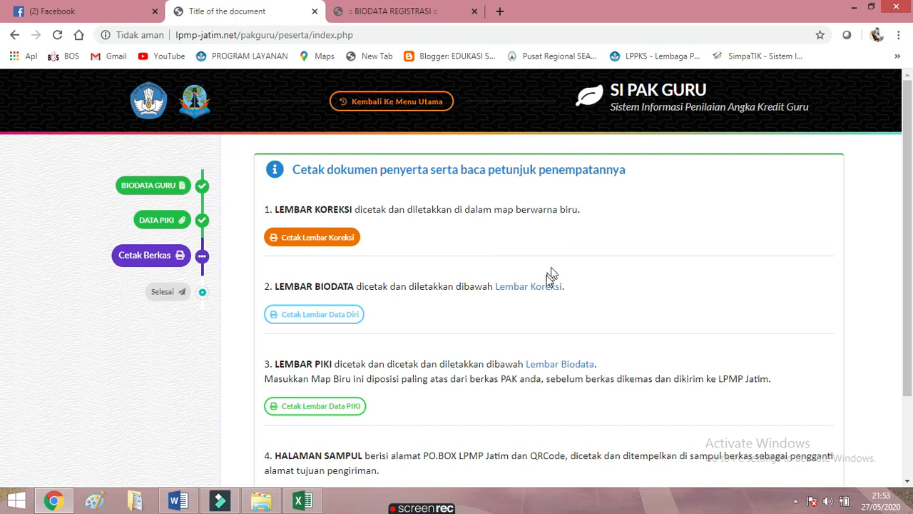
Generate and review the biodata sheet, then generate the Daftar PIKI sheet
{"action": "left_click", "coordinate": [307, 321]}
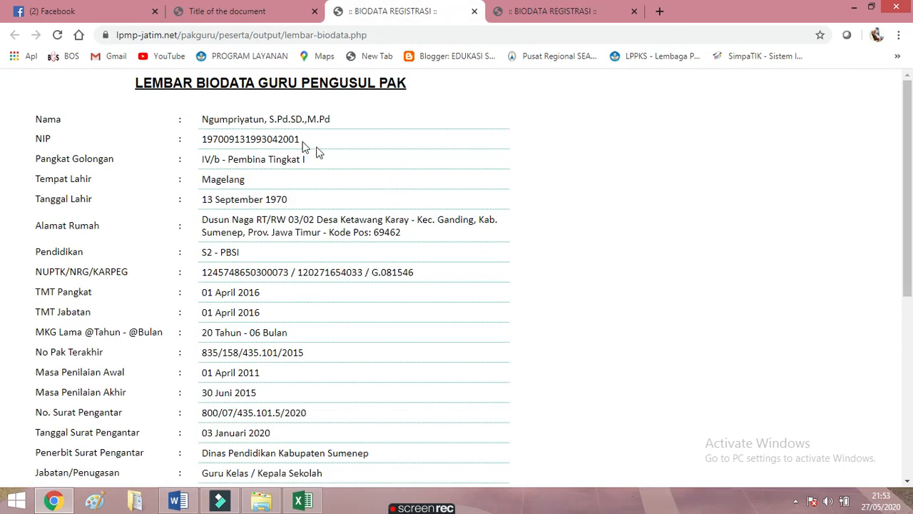
{"action": "scroll", "coordinate": [257, 159], "scroll_direction": "down", "scroll_amount": 4}
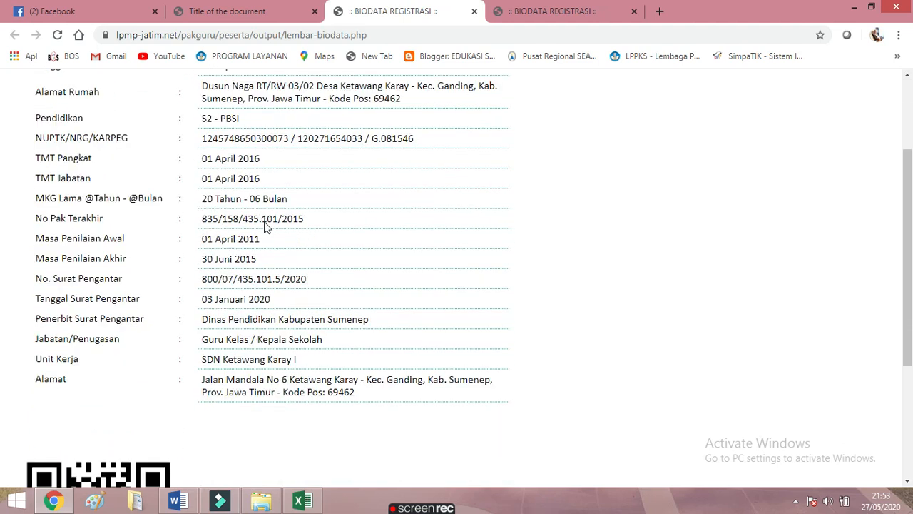
{"action": "scroll", "coordinate": [289, 292], "scroll_direction": "down", "scroll_amount": 1}
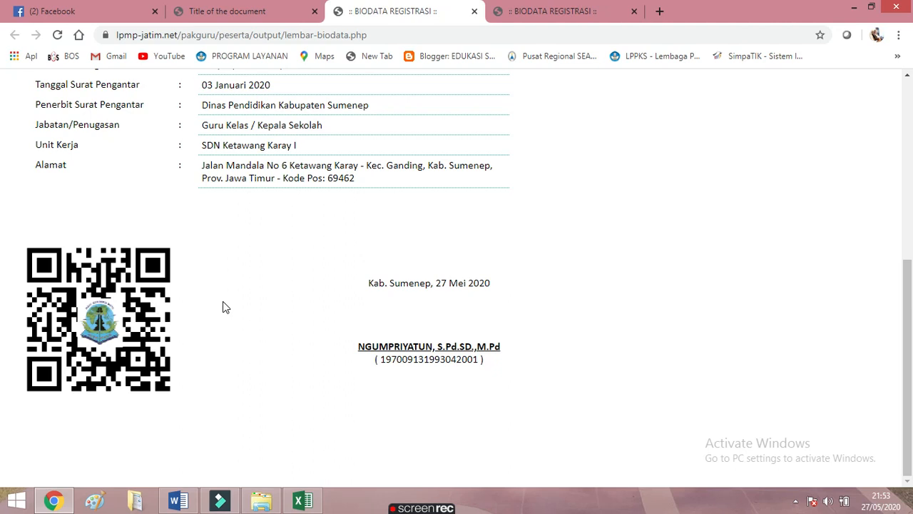
{"action": "scroll", "coordinate": [225, 307], "scroll_direction": "up", "scroll_amount": 3}
{"action": "scroll", "coordinate": [261, 346], "scroll_direction": "down", "scroll_amount": 3}
{"action": "scroll", "coordinate": [414, 271], "scroll_direction": "up", "scroll_amount": 4}
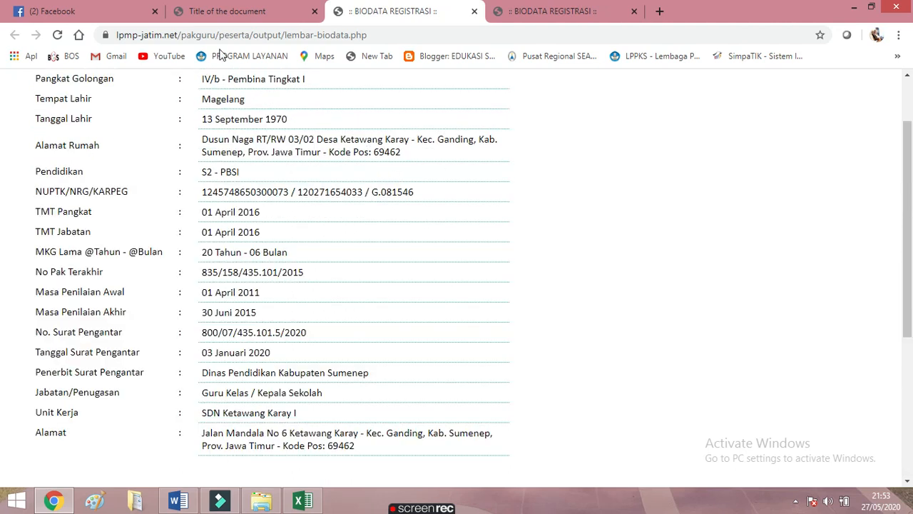
{"action": "left_click", "coordinate": [230, 11]}
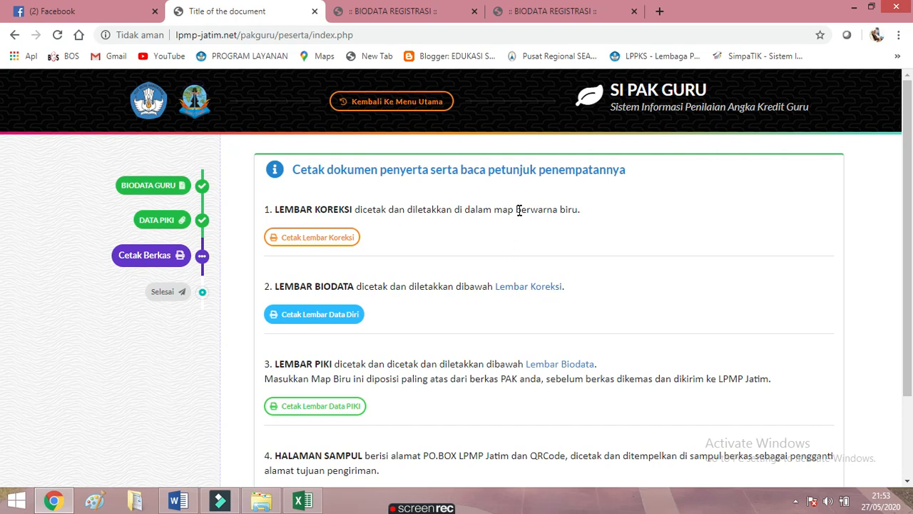
{"action": "left_click", "coordinate": [325, 415]}
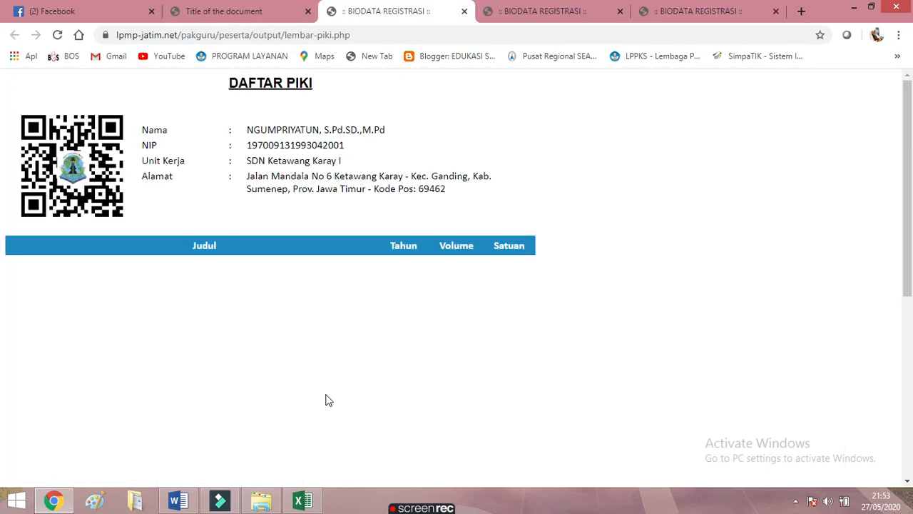
Confirm the DAFTAR PIKI sheet's table is empty, then return to the Cetak Berkas page
{"action": "scroll", "coordinate": [468, 204], "scroll_direction": "down", "scroll_amount": 3}
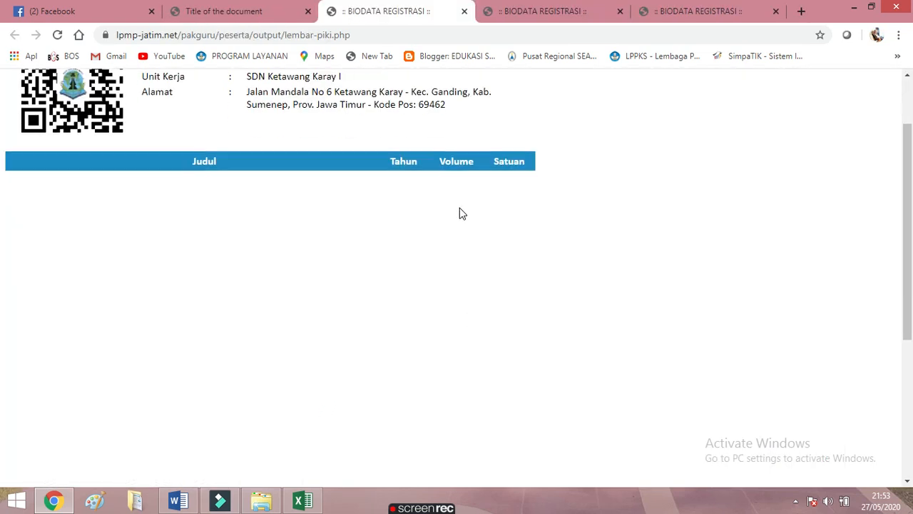
{"action": "scroll", "coordinate": [454, 224], "scroll_direction": "up", "scroll_amount": 3}
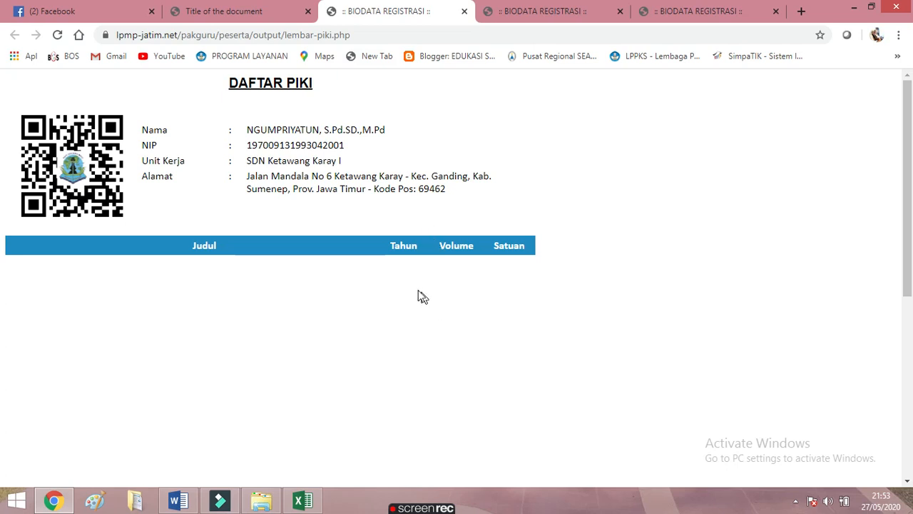
{"action": "scroll", "coordinate": [316, 300], "scroll_direction": "down", "scroll_amount": 5}
{"action": "scroll", "coordinate": [316, 299], "scroll_direction": "up", "scroll_amount": 5}
{"action": "scroll", "coordinate": [278, 278], "scroll_direction": "down", "scroll_amount": 5}
{"action": "scroll", "coordinate": [276, 278], "scroll_direction": "up", "scroll_amount": 5}
{"action": "left_click", "coordinate": [240, 13]}
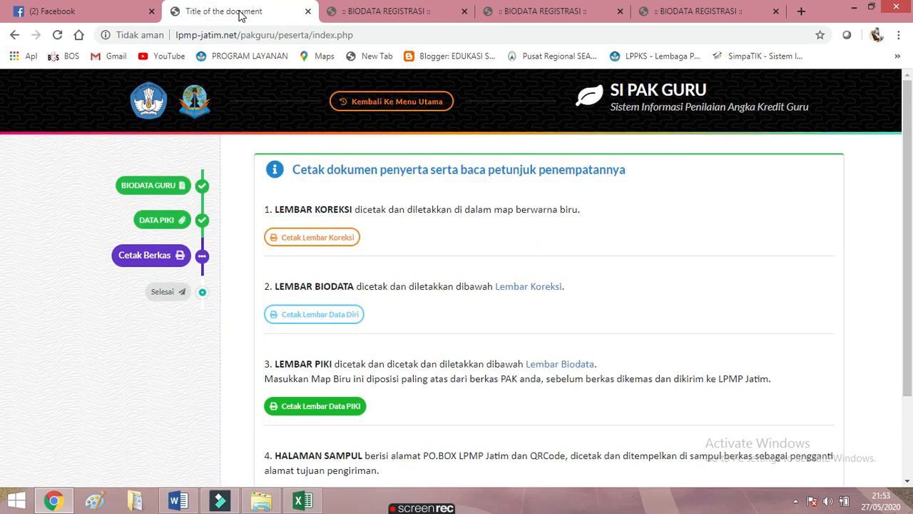
{"action": "left_click", "coordinate": [389, 11]}
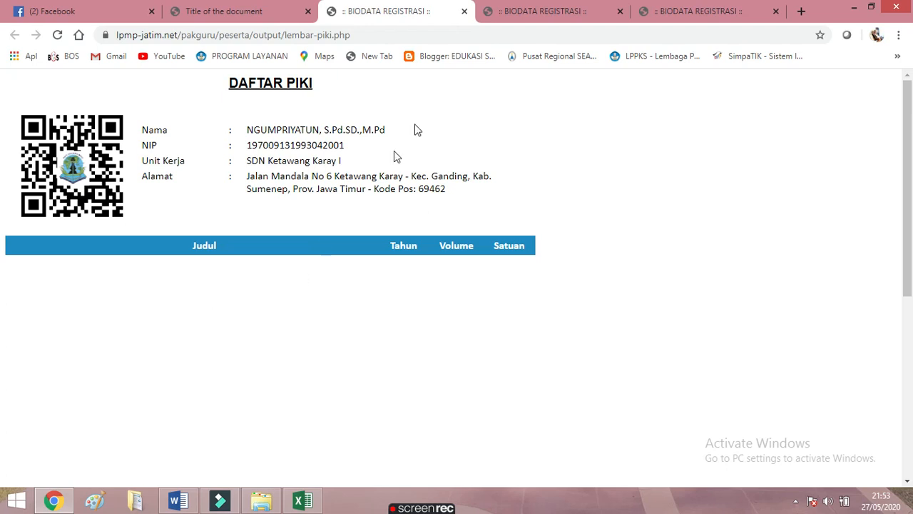
{"action": "left_click", "coordinate": [214, 13]}
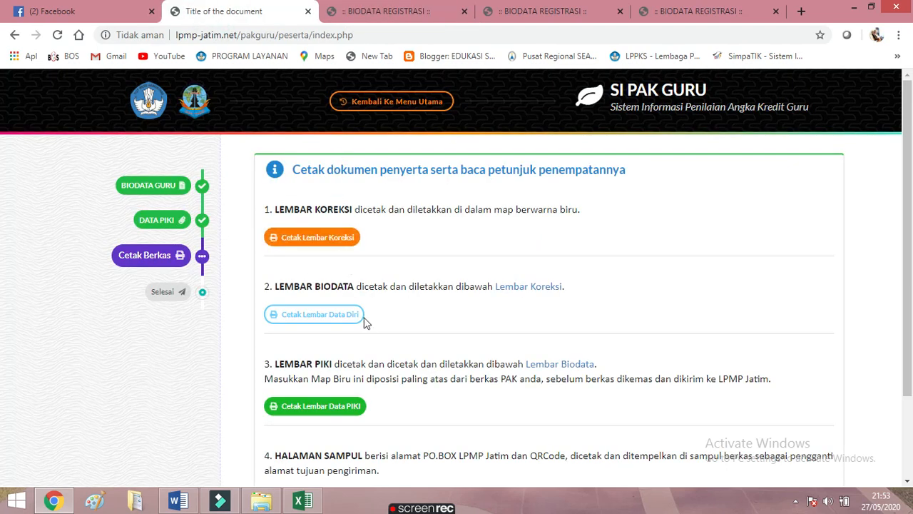
{"action": "scroll", "coordinate": [385, 336], "scroll_direction": "down", "scroll_amount": 2}
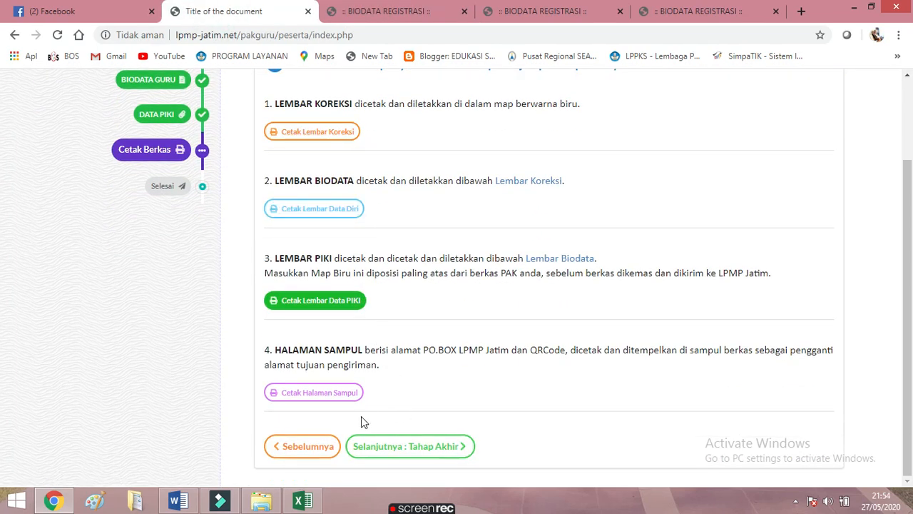
Generate the Halaman Sampul cover page for PO BOX 05 SB KARAH 60232, then advance to Tahap Akhir
{"action": "left_click", "coordinate": [318, 395]}
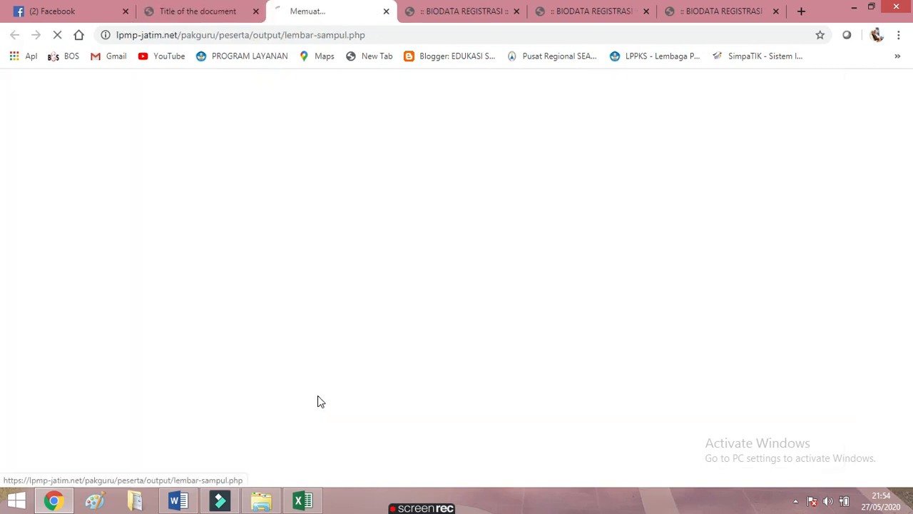
{"action": "scroll", "coordinate": [314, 391], "scroll_direction": "down", "scroll_amount": 3}
{"action": "scroll", "coordinate": [304, 310], "scroll_direction": "up", "scroll_amount": 3}
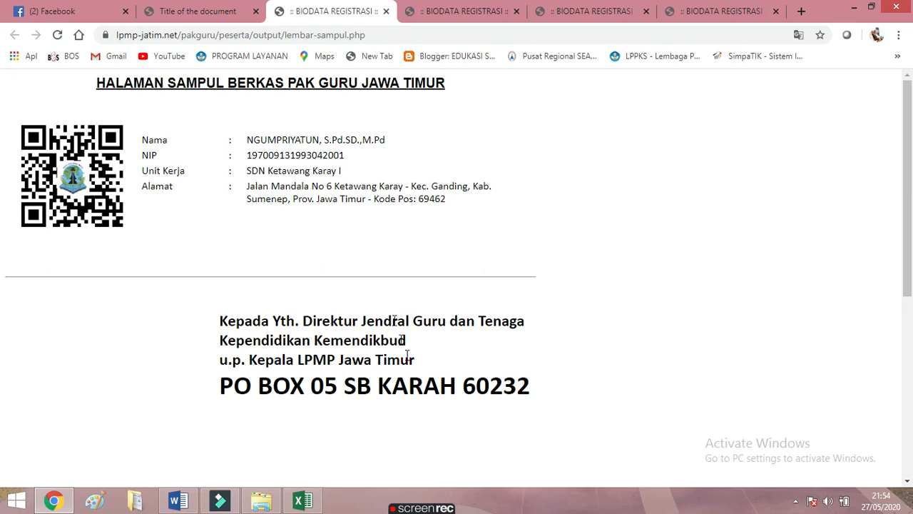
{"action": "left_click", "coordinate": [198, 12]}
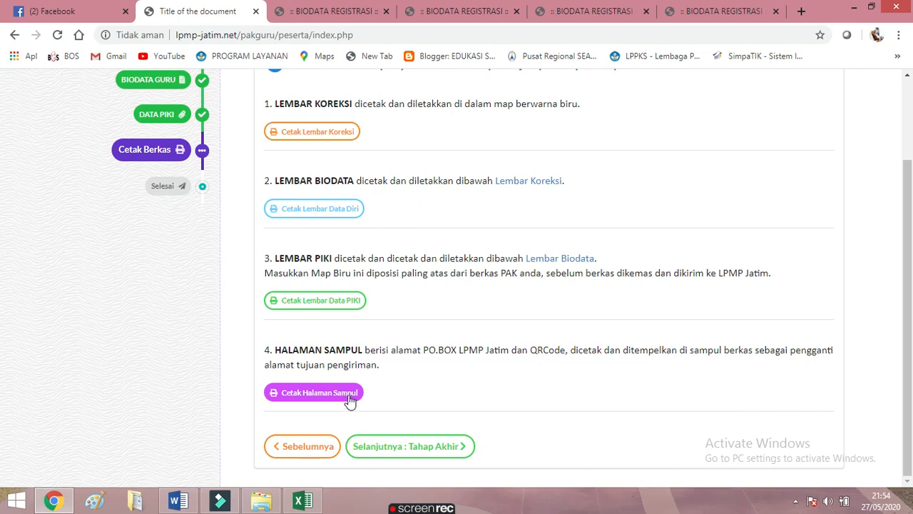
{"action": "left_click", "coordinate": [390, 454]}
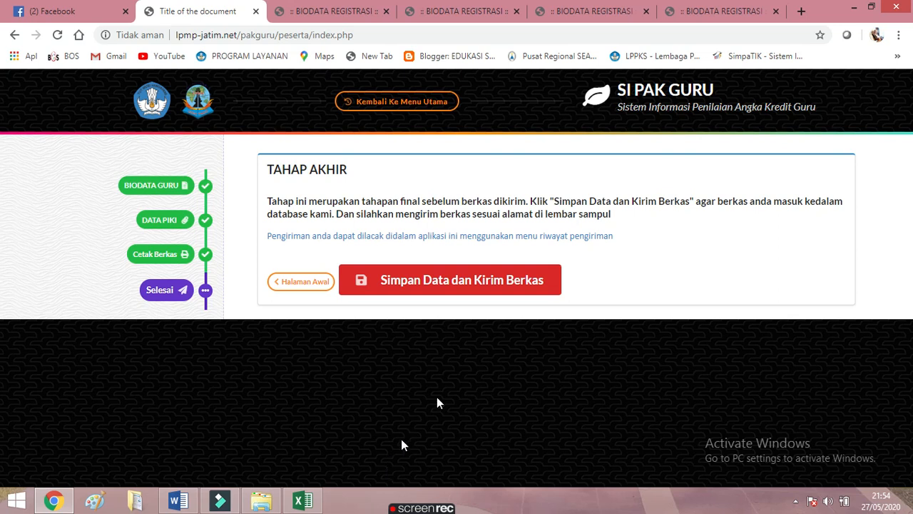
Review the generated cover, PIKI, biodata and Lembar Koreksi sheets, then return to the Tahap Akhir page
{"action": "left_click", "coordinate": [336, 12]}
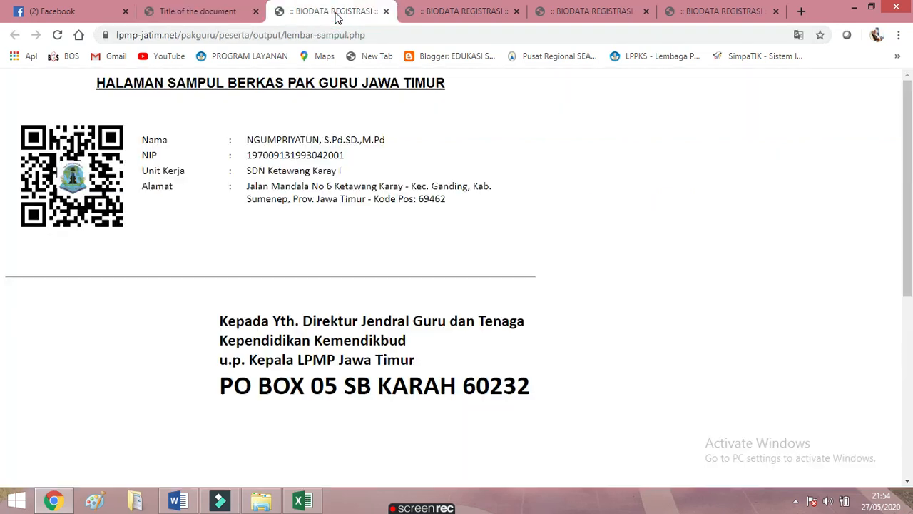
{"action": "left_click", "coordinate": [469, 15]}
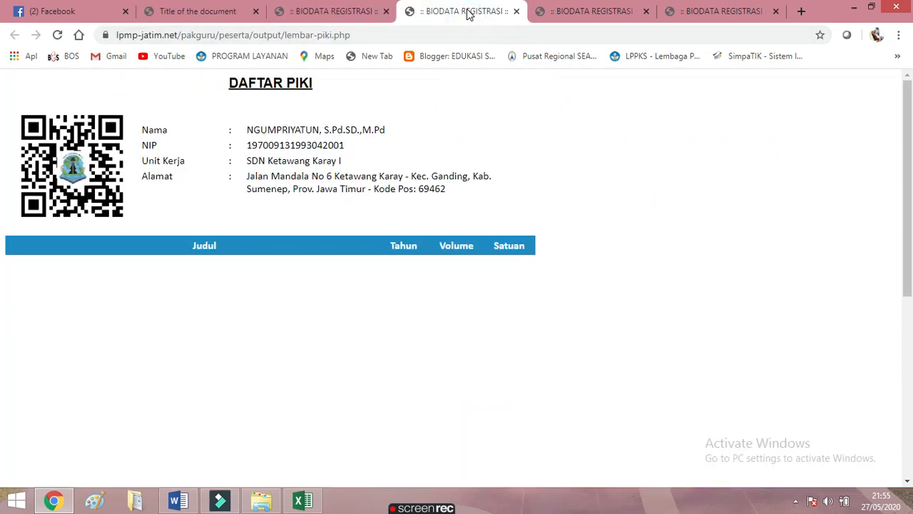
{"action": "left_click", "coordinate": [582, 15]}
{"action": "left_click", "coordinate": [713, 14]}
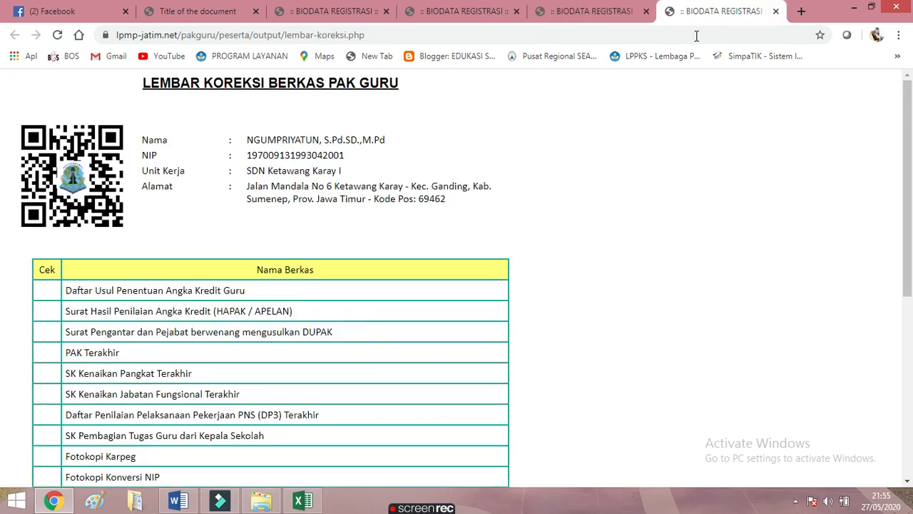
{"action": "left_click", "coordinate": [207, 23]}
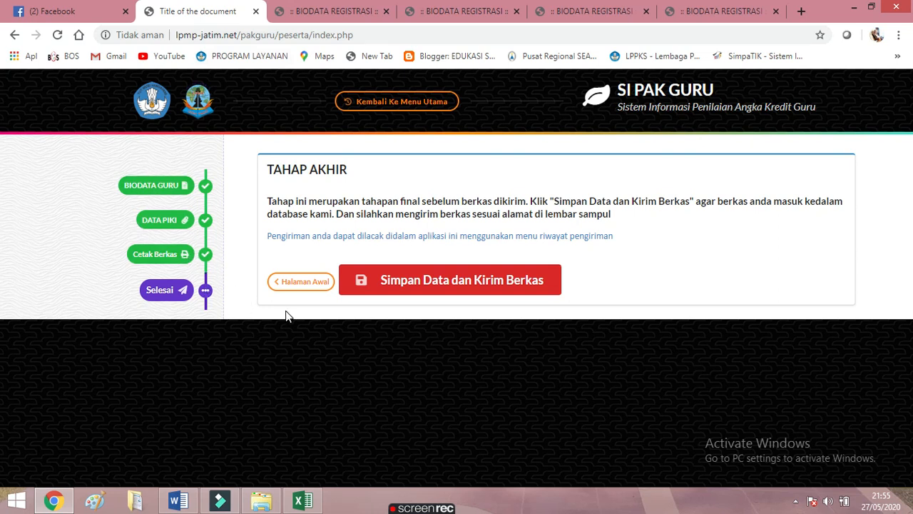
Go via Halaman Awal and the main menu to Riwayat Pengiriman Berkas, showing the 18 Mei 2020 IV/b submission
{"action": "left_click", "coordinate": [290, 285]}
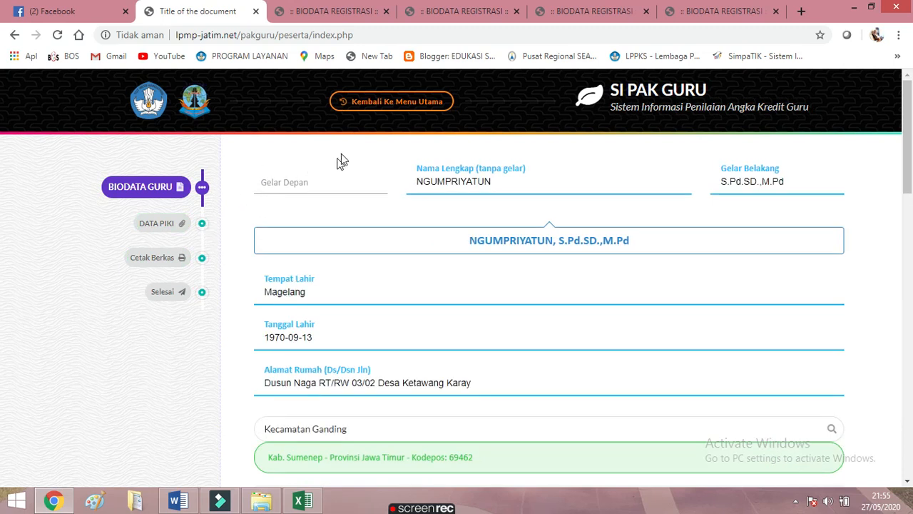
{"action": "left_click", "coordinate": [369, 107]}
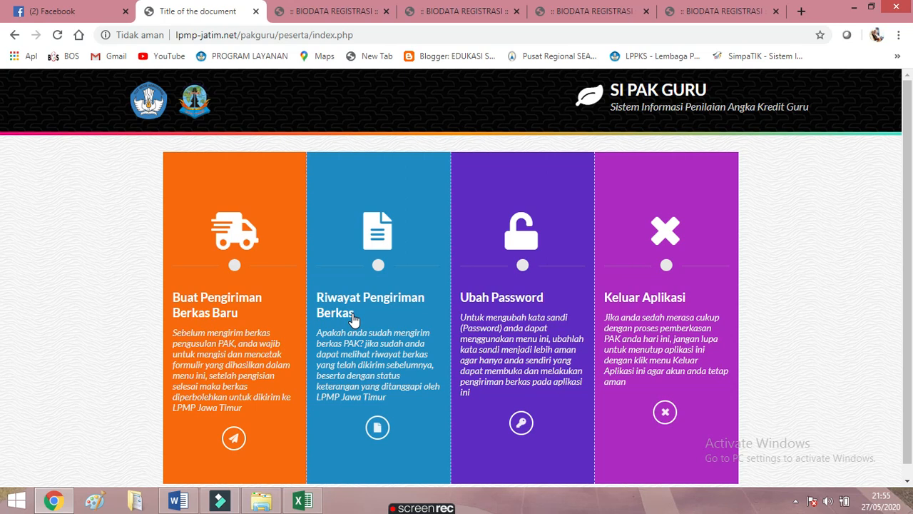
{"action": "left_click", "coordinate": [374, 426]}
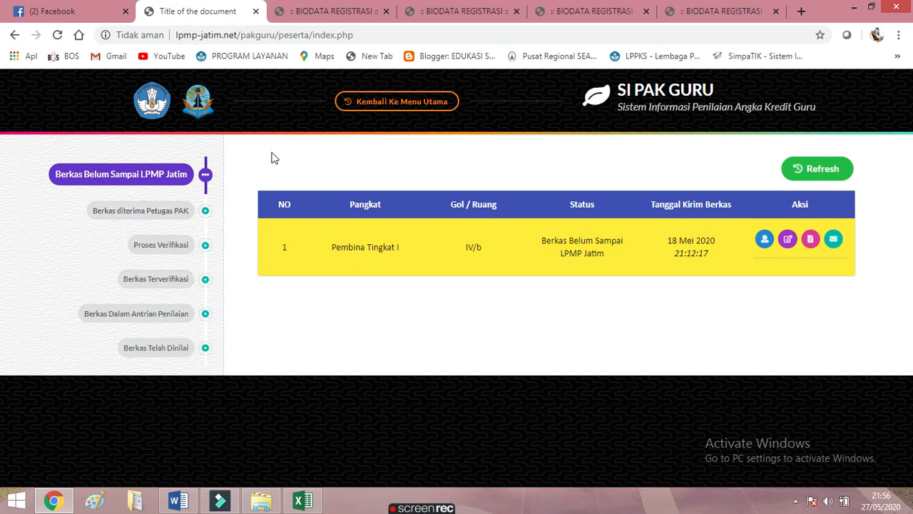
Return to the login page and choose 'Cek lokasi berkas' to check the submission's location
{"action": "left_click", "coordinate": [14, 36]}
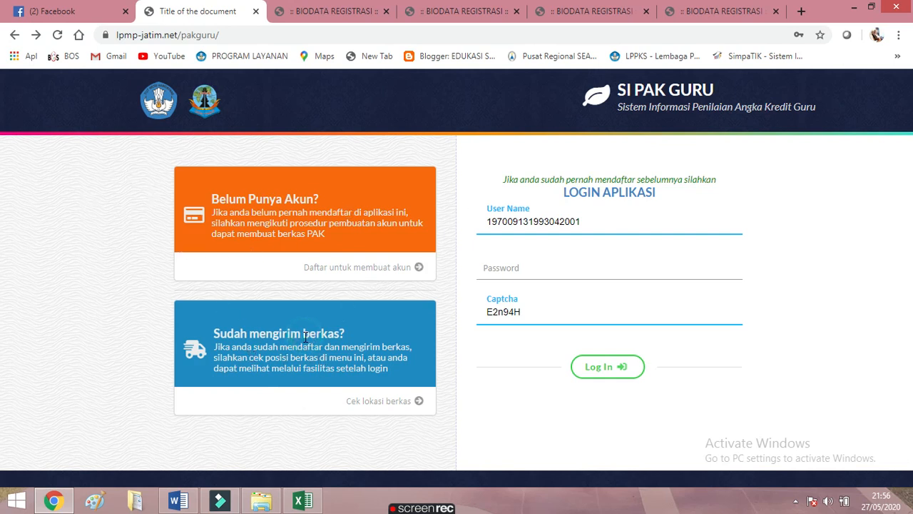
{"action": "left_click", "coordinate": [378, 402]}
{"action": "left_click", "coordinate": [414, 406]}
Bring the video editor forward and start a new screen recording
{"action": "left_click", "coordinate": [219, 500]}
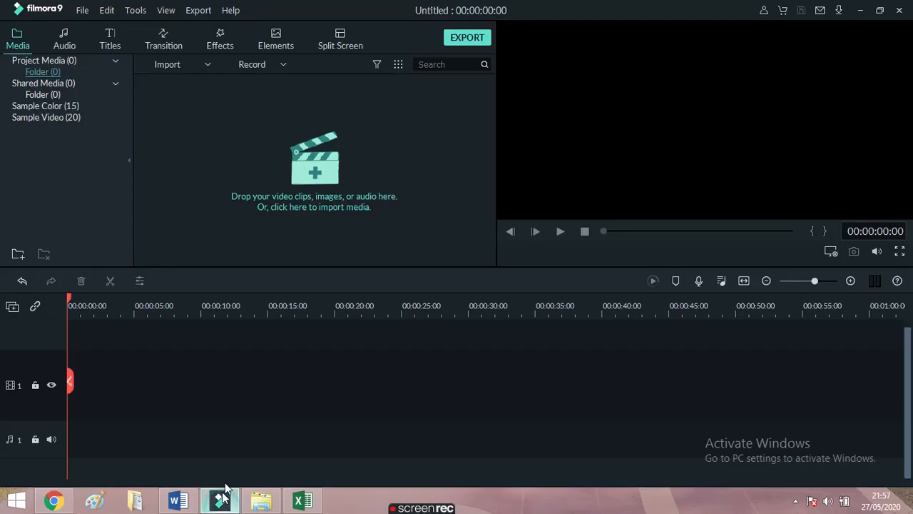
{"action": "left_click", "coordinate": [278, 63]}
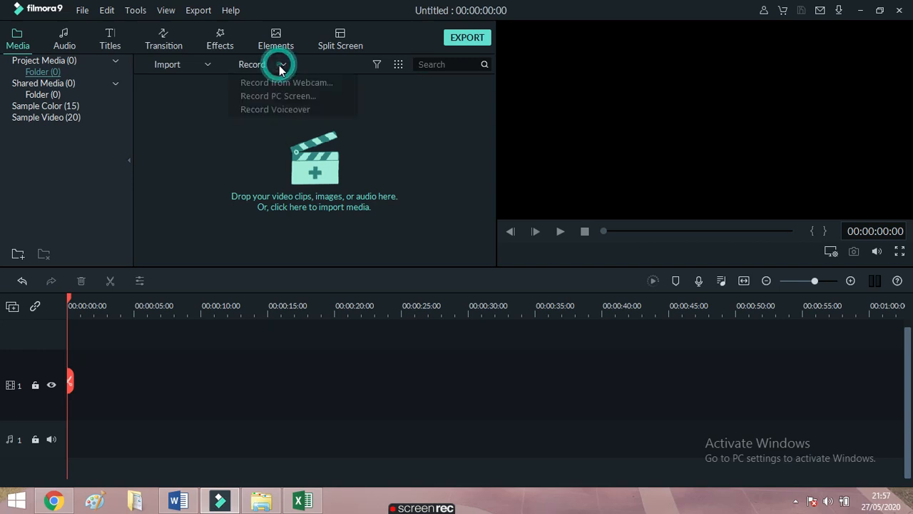
{"action": "left_click", "coordinate": [284, 96]}
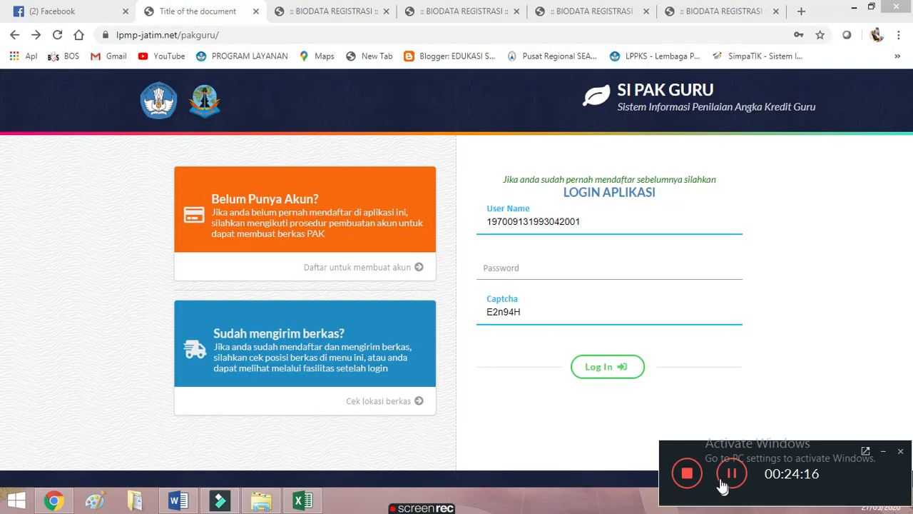